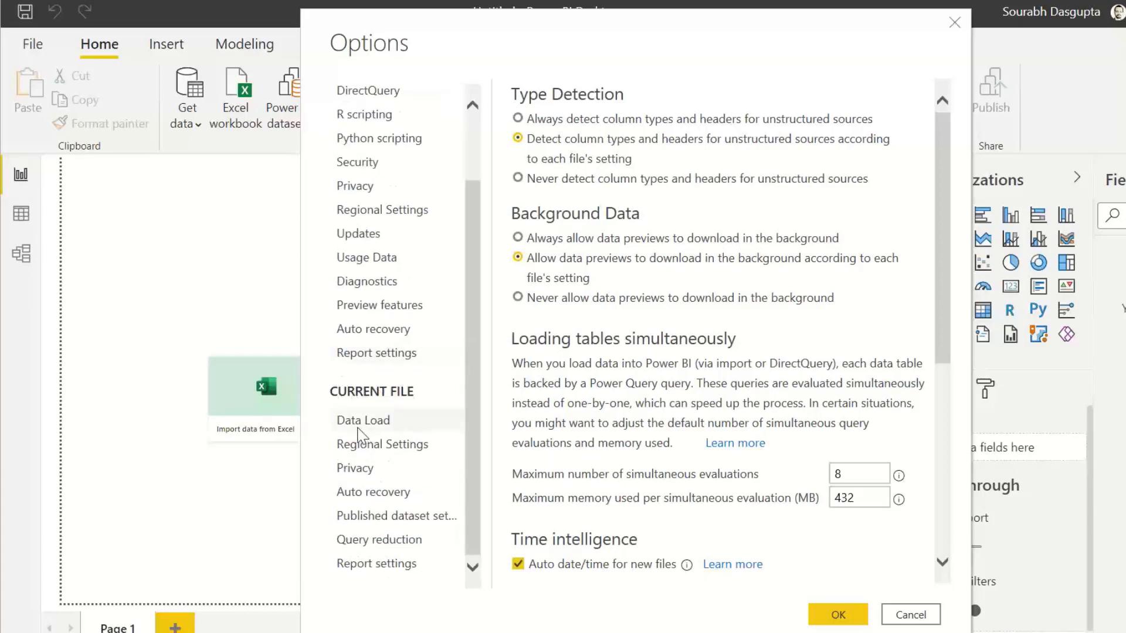
Step: Review the current file's Data Load options and close the Options dialog without changes
{"action": "left_click", "coordinate": [360, 427]}
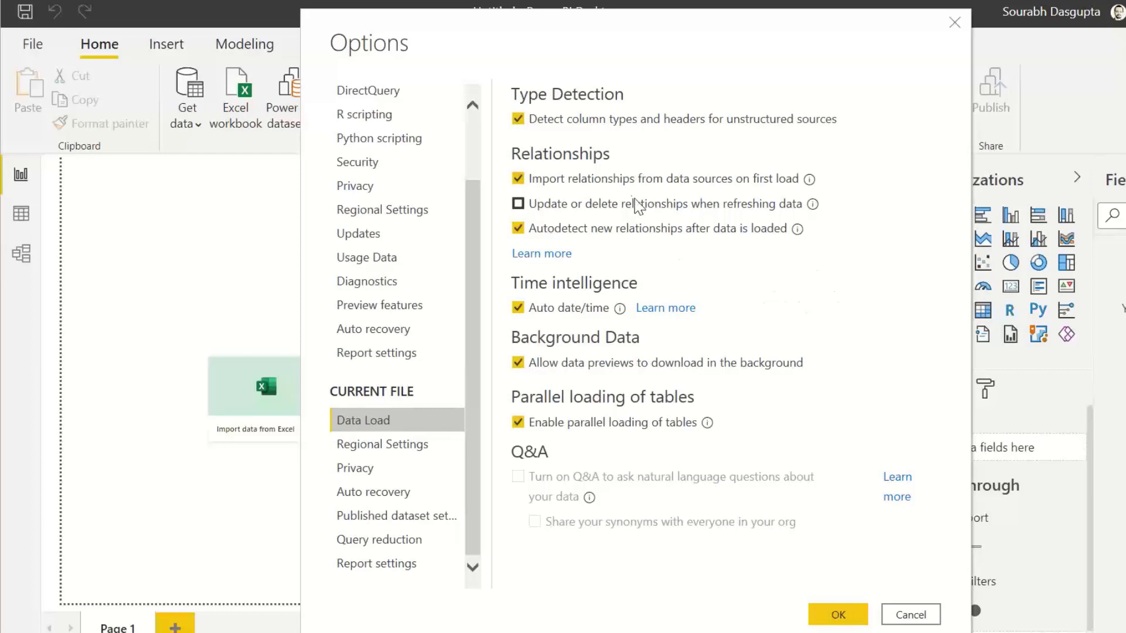
{"action": "mouse_move", "coordinate": [813, 182]}
{"action": "left_click", "coordinate": [911, 615]}
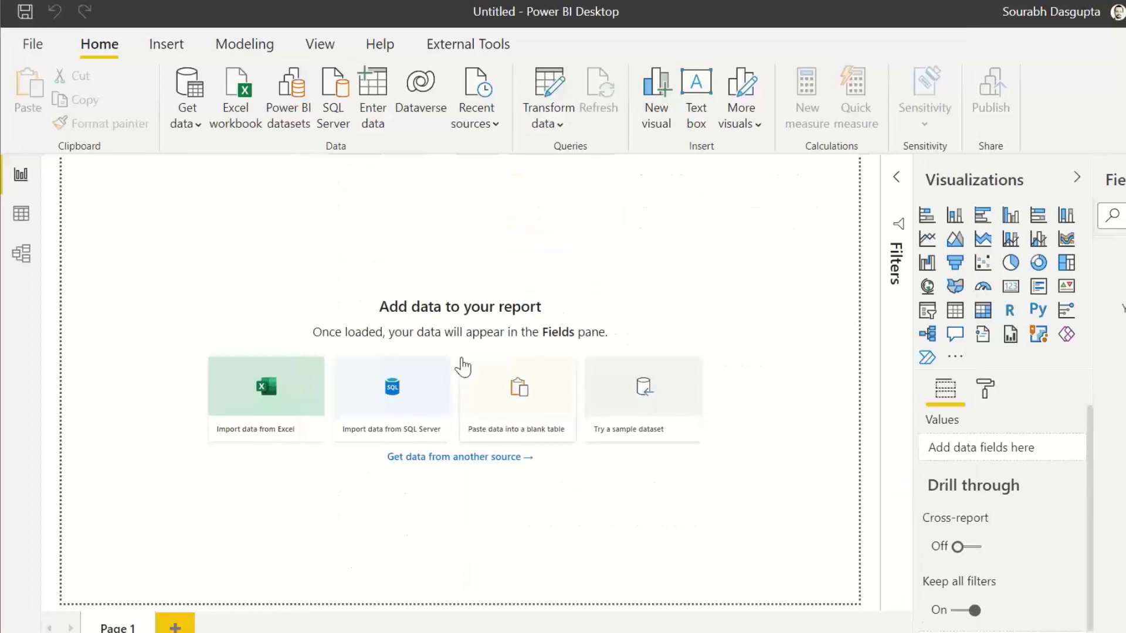
Step: Connect to SQL Server '.' with database SSAS_Cube using DirectQuery connectivity mode
{"action": "left_click", "coordinate": [334, 112]}
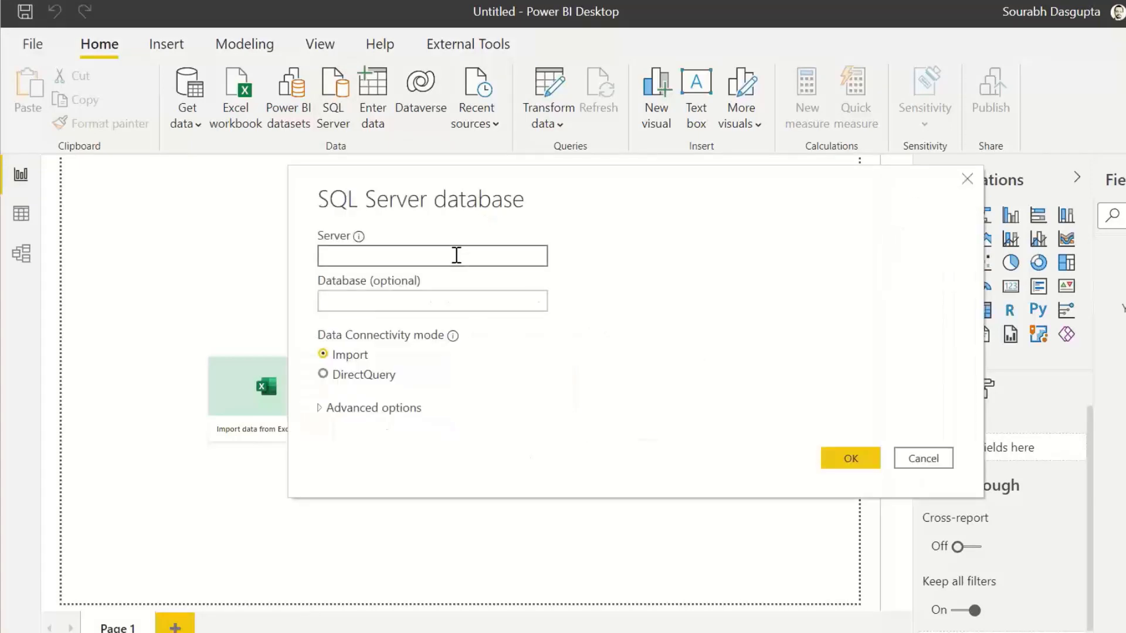
{"action": "type", "text": "."}
{"action": "left_click", "coordinate": [432, 301]}
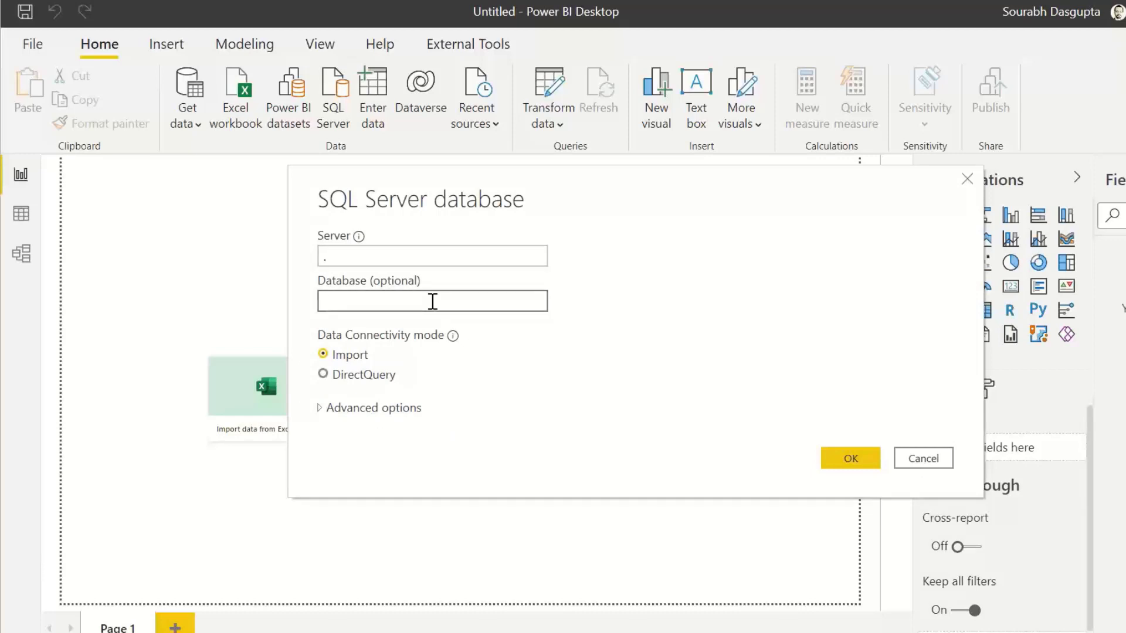
{"action": "type", "text": "SSAS"}
{"action": "type", "text": "_Demo"}
{"action": "key", "text": "BackSpace"}
{"action": "key", "text": "BackSpace"}
{"action": "key", "text": "BackSpace"}
{"action": "key", "text": "BackSpace"}
{"action": "type", "text": "Cube"}
{"action": "left_click", "coordinate": [324, 374]}
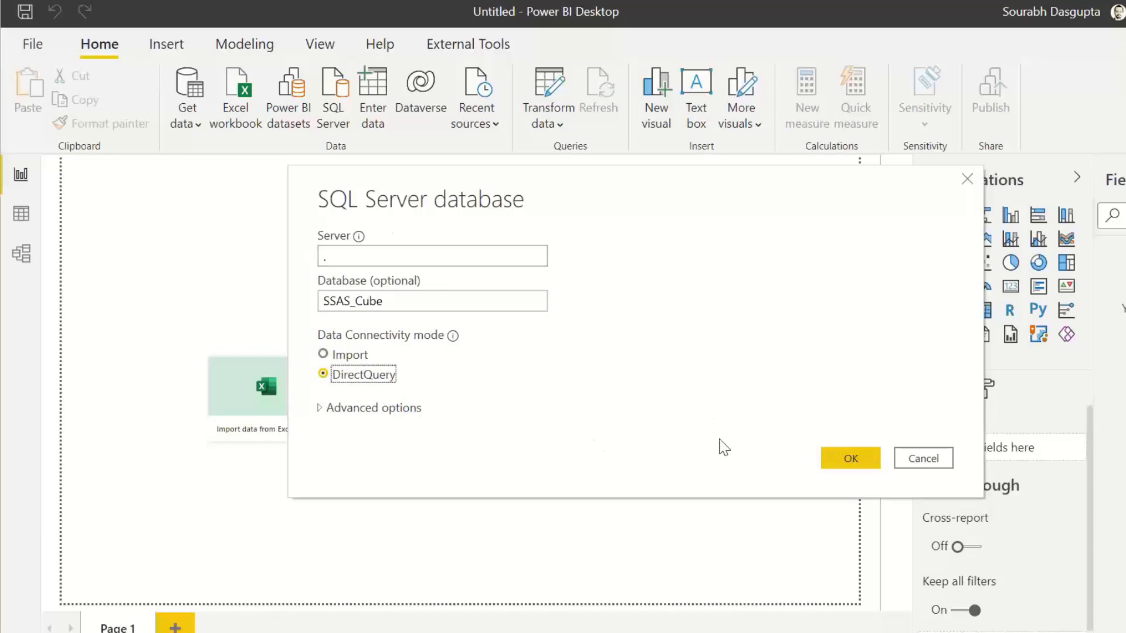
{"action": "left_click", "coordinate": [850, 460]}
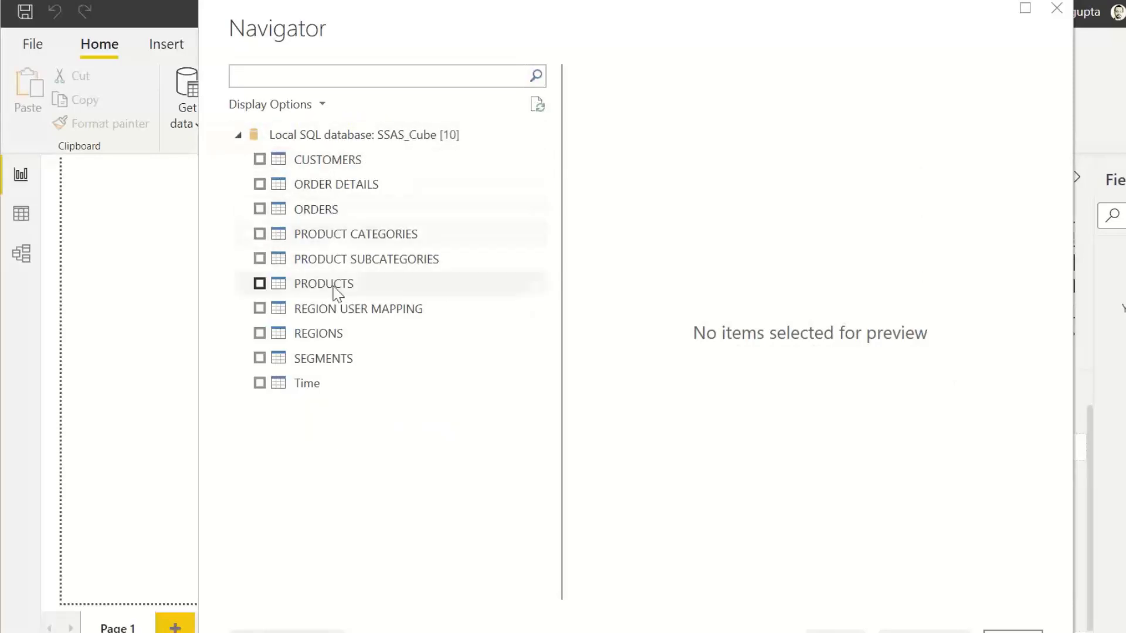
Step: Select the ORDER DETAILS table in the Navigator and preview its columns
{"action": "left_click_drag", "start_coordinate": [637, 8], "coordinate": [618, 33]}
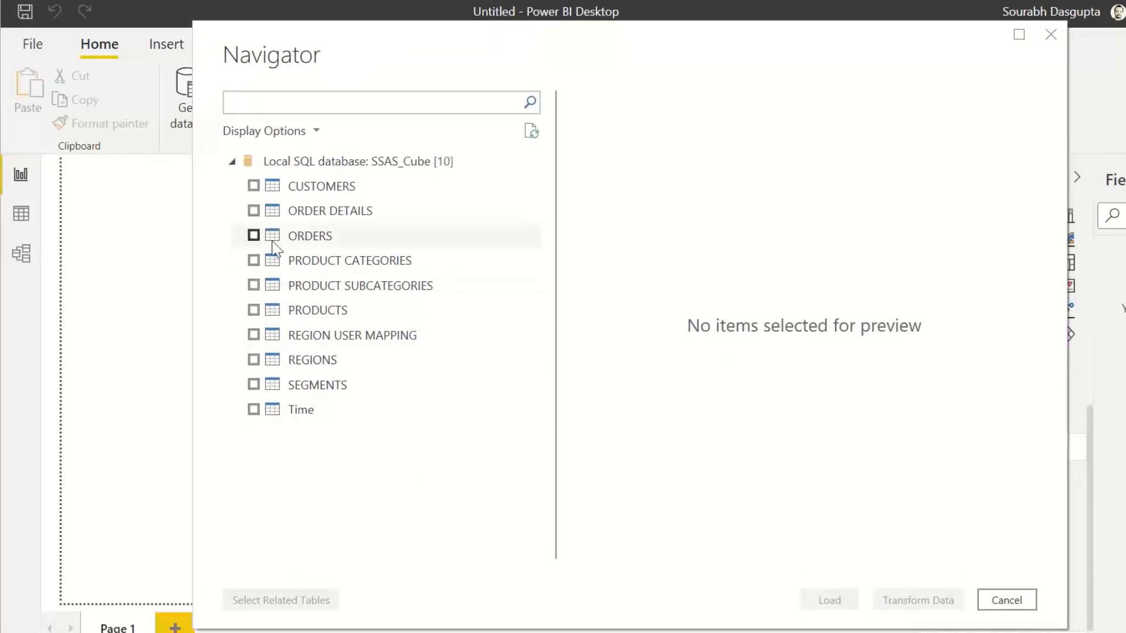
{"action": "left_click", "coordinate": [255, 213]}
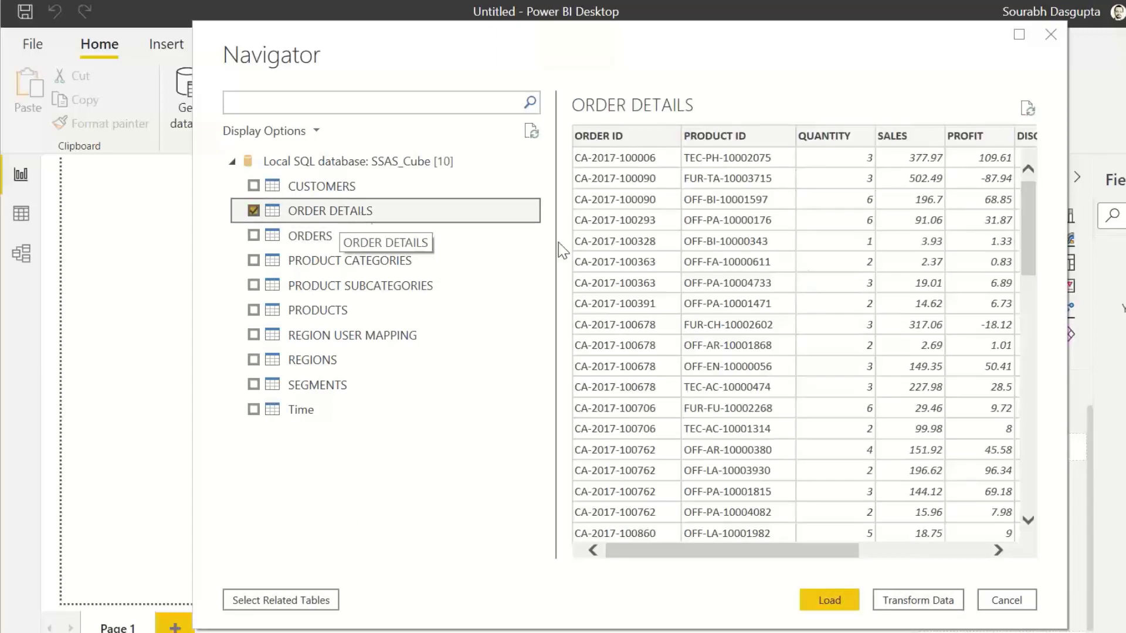
{"action": "left_click_drag", "start_coordinate": [698, 554], "coordinate": [753, 557]}
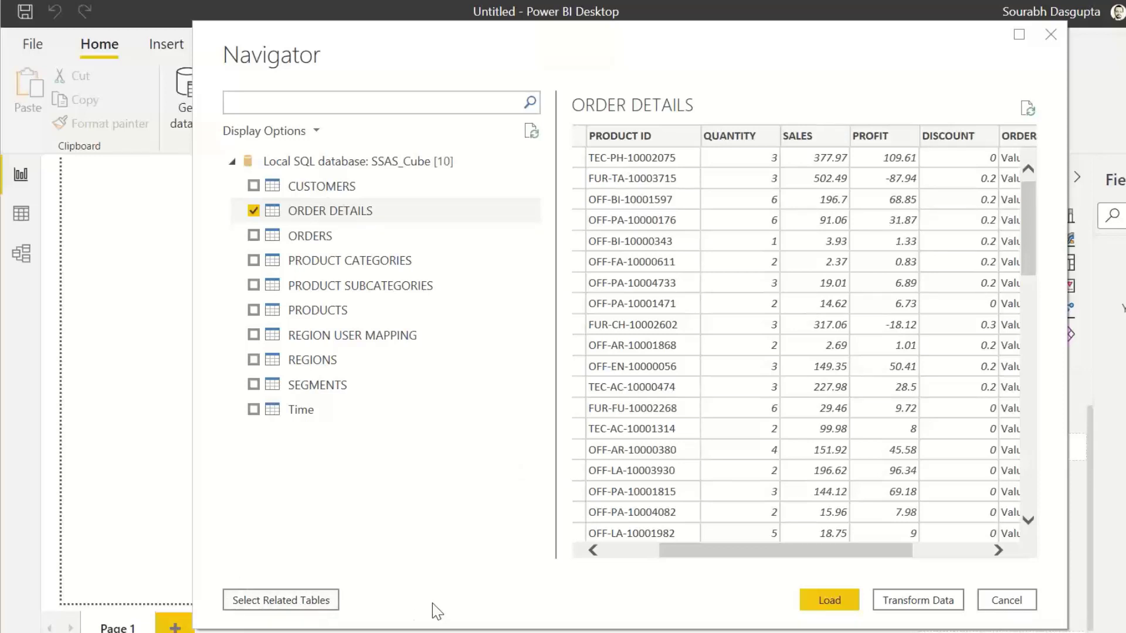
Step: Add all tables related to ORDER DETAILS to the selection and load them
{"action": "left_click", "coordinate": [310, 603]}
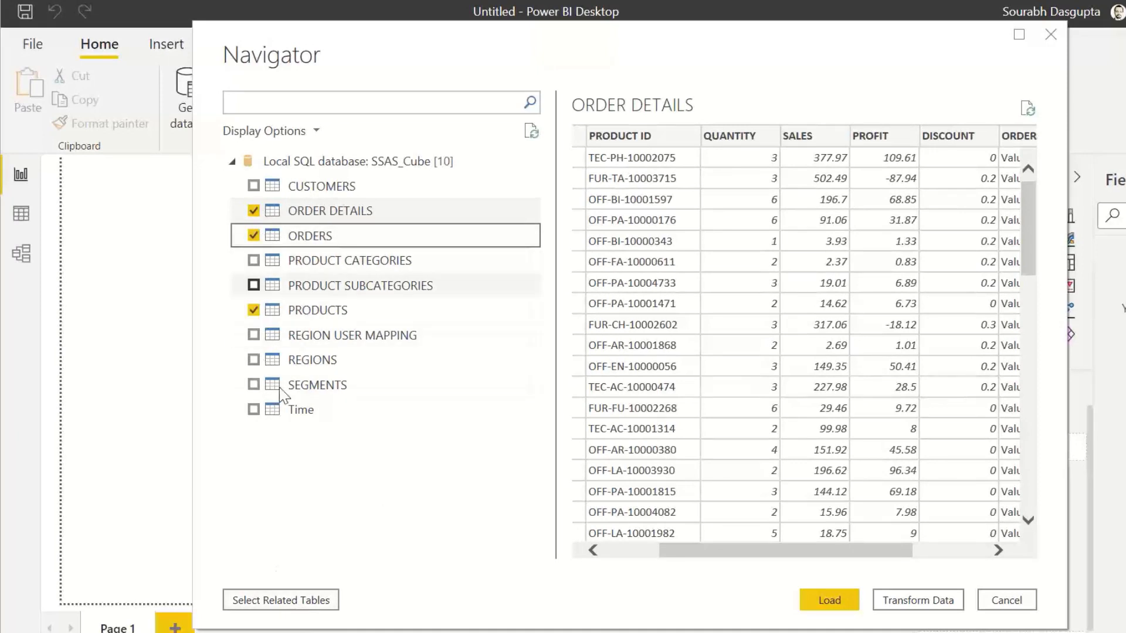
{"action": "left_click", "coordinate": [279, 602]}
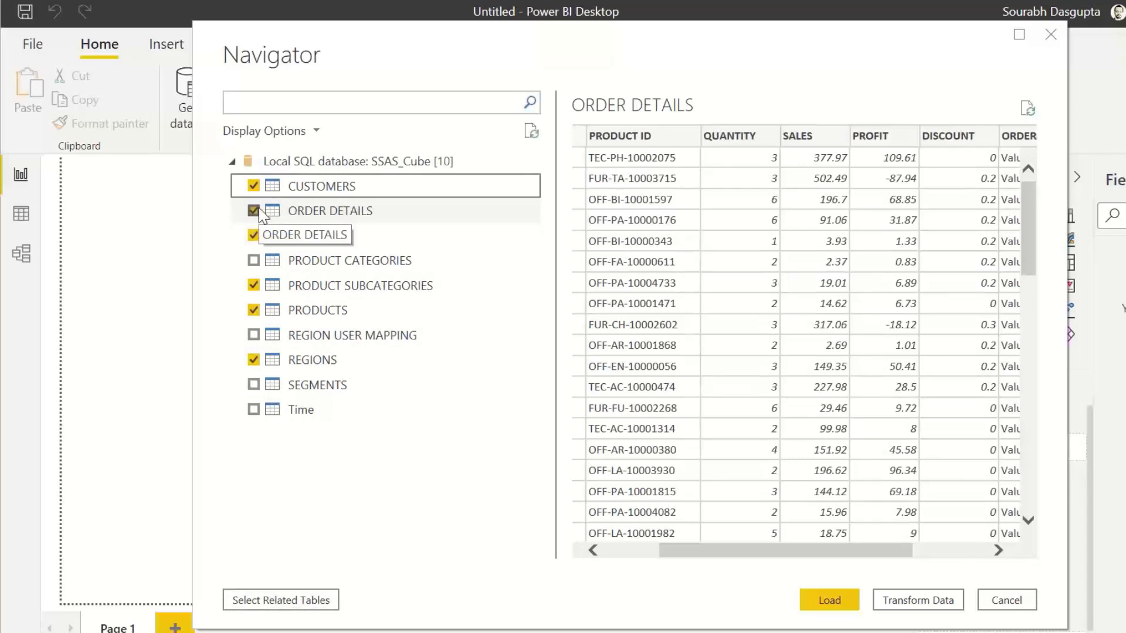
{"action": "left_click", "coordinate": [261, 599]}
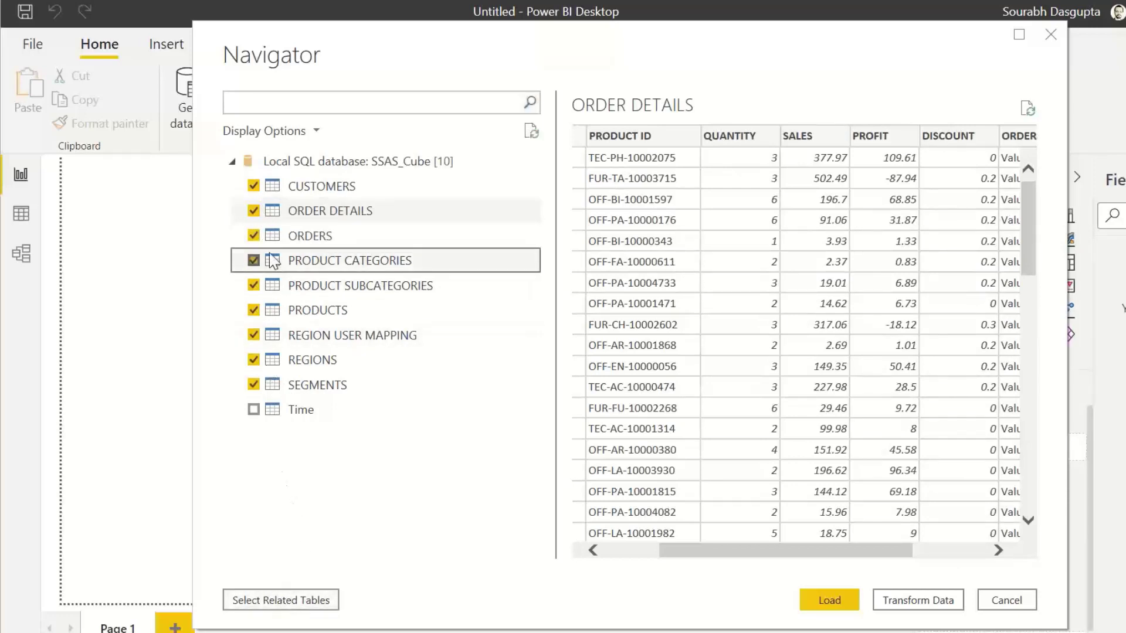
{"action": "left_click", "coordinate": [277, 602]}
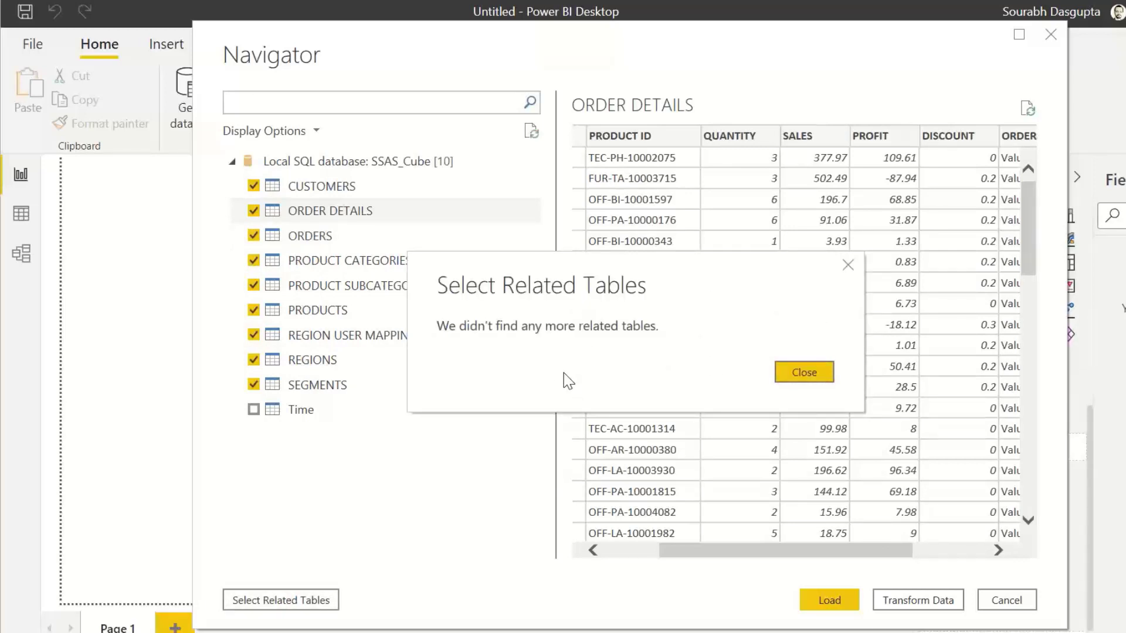
{"action": "left_click", "coordinate": [817, 374]}
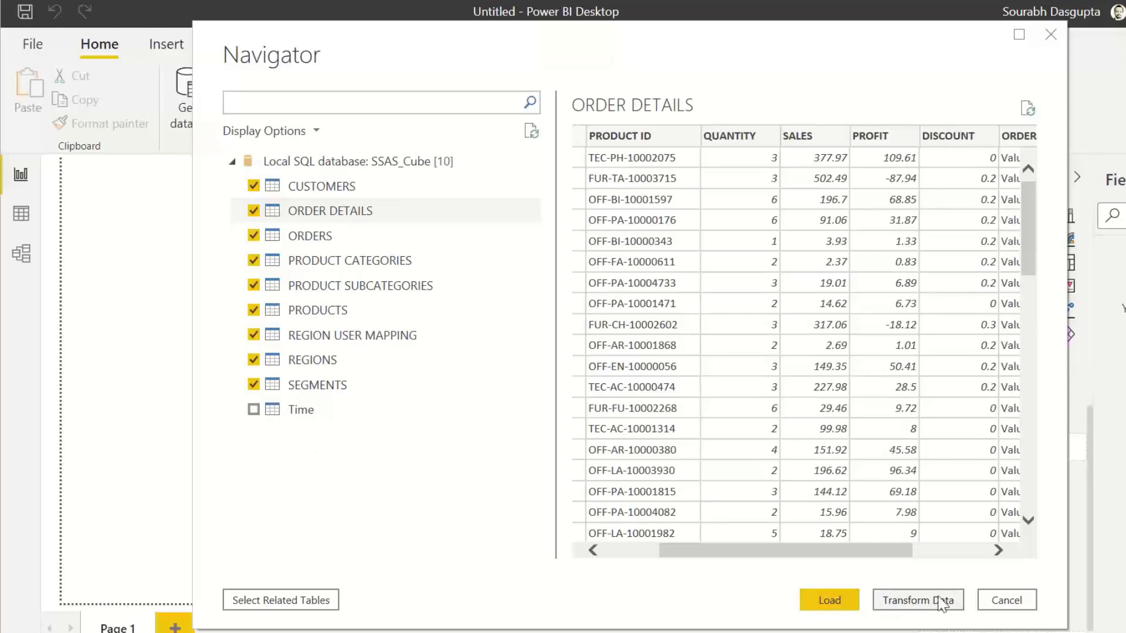
{"action": "left_click", "coordinate": [829, 600]}
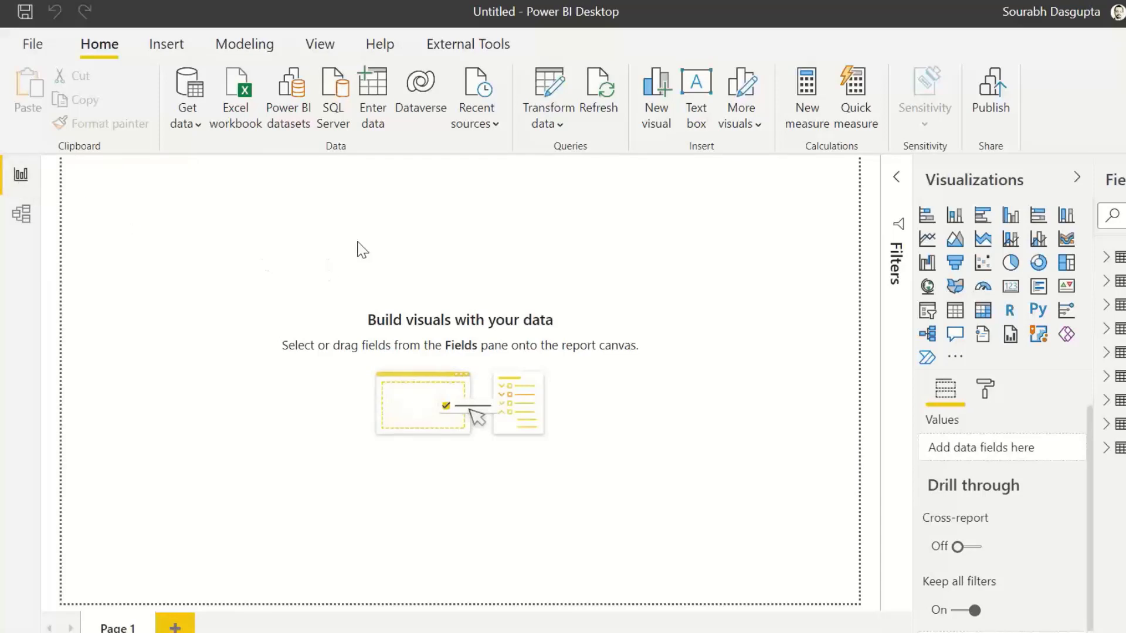
Step: Switch to Model view and collapse the Properties and Fields panes
{"action": "left_click", "coordinate": [22, 214]}
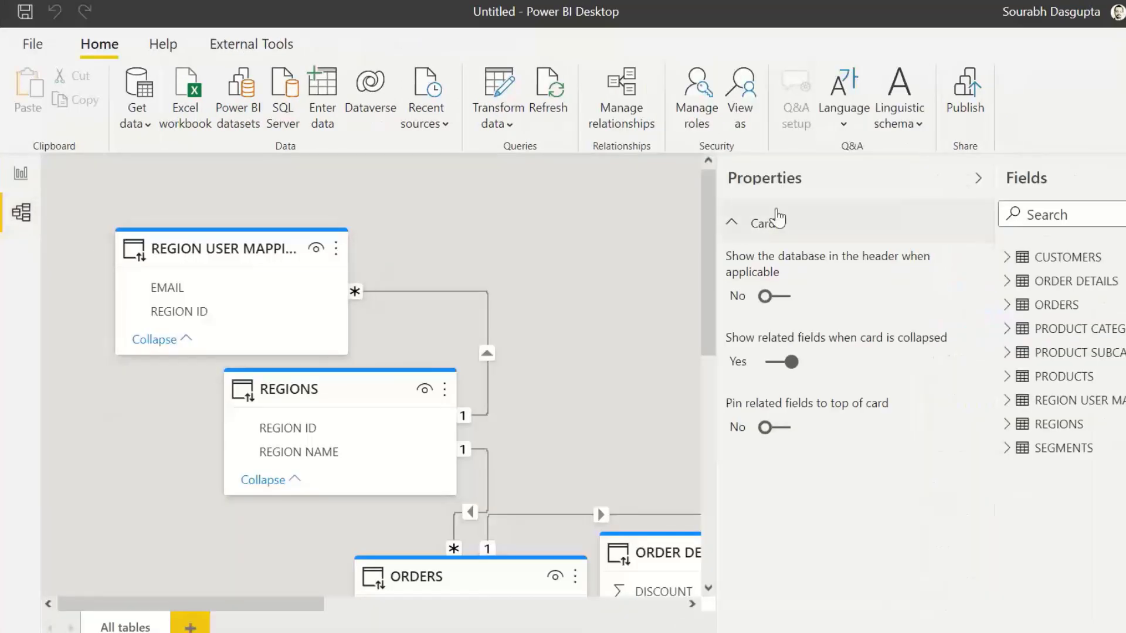
{"action": "left_click", "coordinate": [978, 179]}
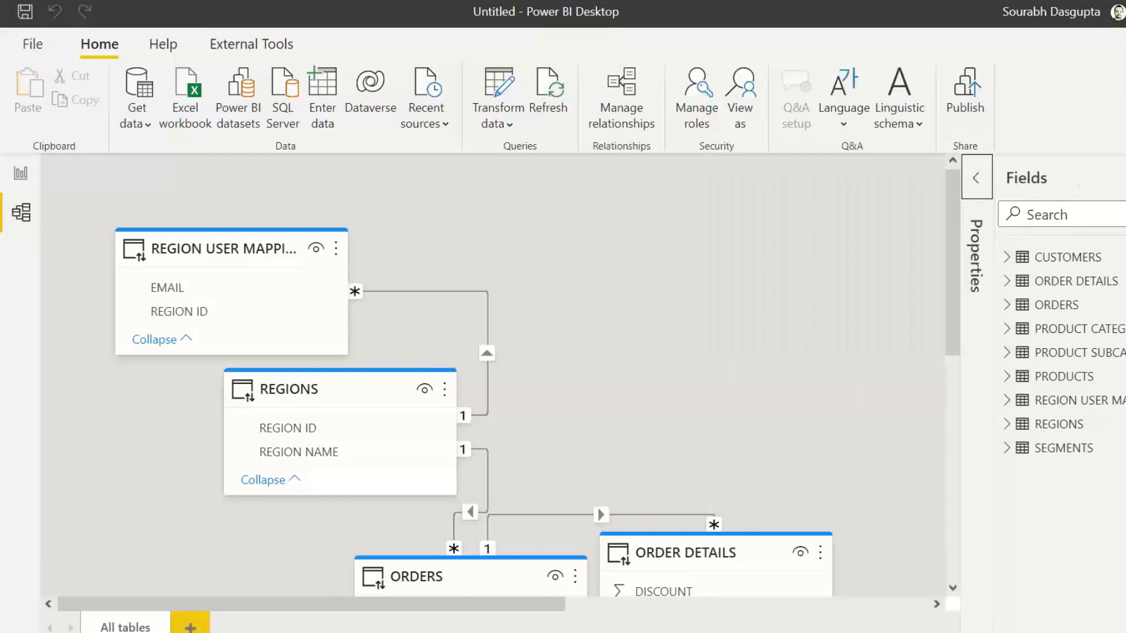
{"action": "left_click", "coordinate": [1085, 175]}
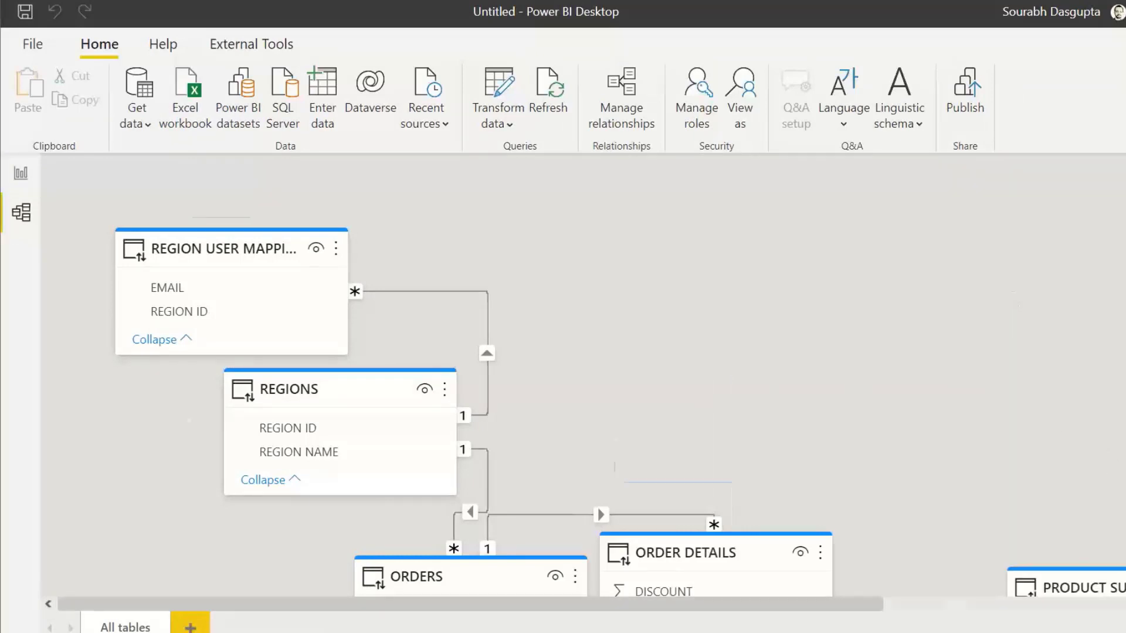
Step: Fit the diagram to the view and rearrange the table cards into a tidy layout
{"action": "left_click", "coordinate": [1120, 630]}
{"action": "left_click_drag", "start_coordinate": [551, 357], "coordinate": [653, 200]}
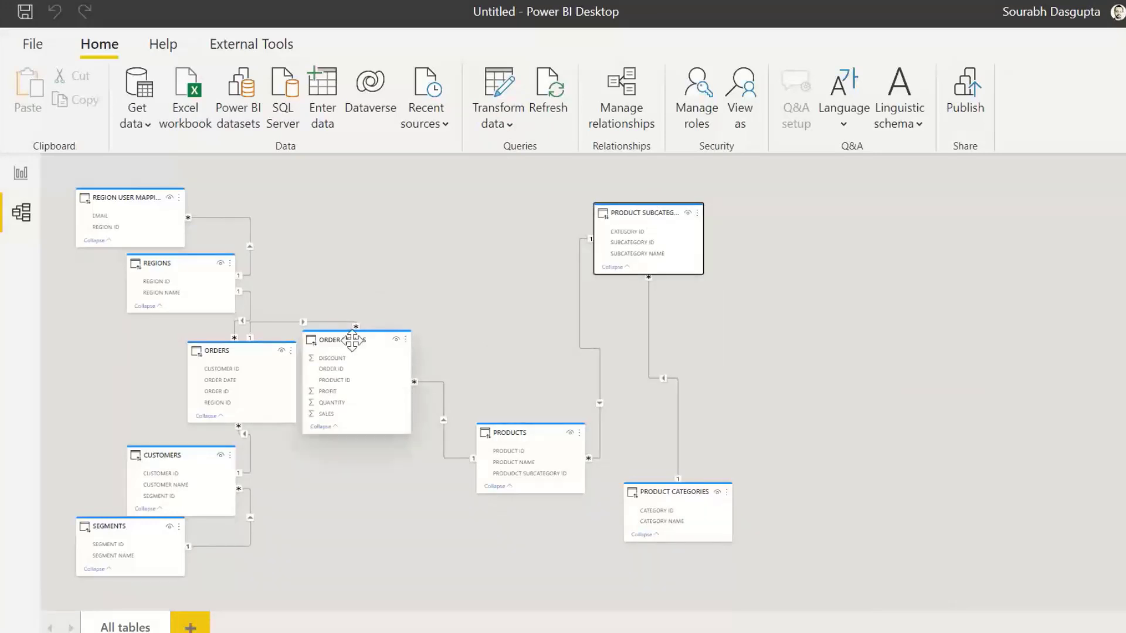
{"action": "left_click_drag", "start_coordinate": [354, 337], "coordinate": [450, 217]}
{"action": "left_click_drag", "start_coordinate": [525, 433], "coordinate": [537, 375]}
{"action": "left_click_drag", "start_coordinate": [660, 489], "coordinate": [821, 384]}
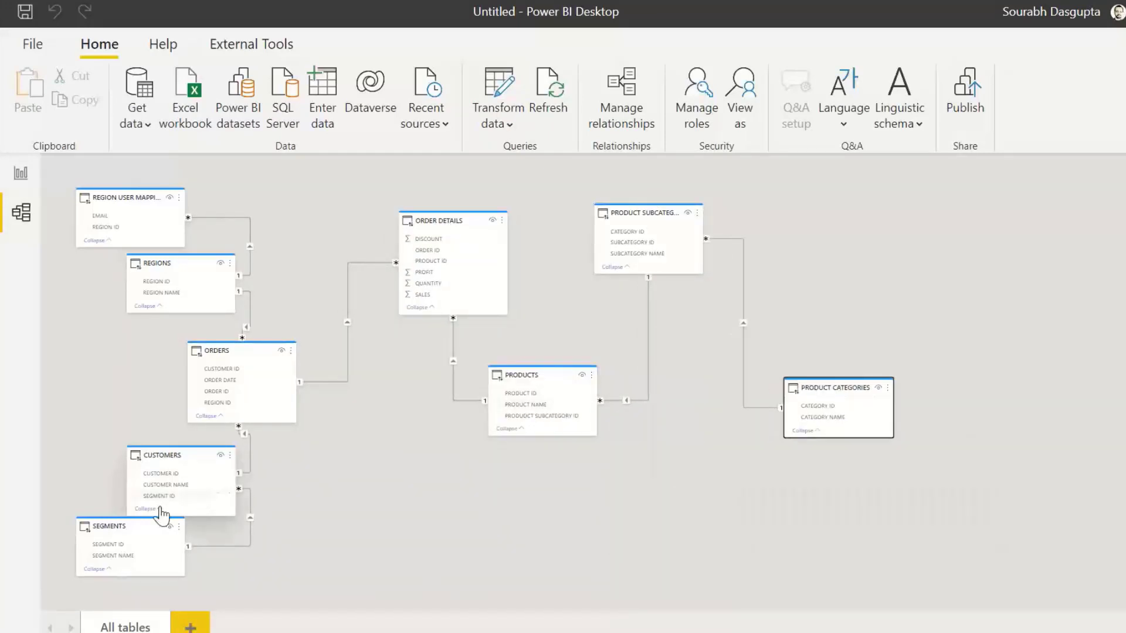
{"action": "left_click_drag", "start_coordinate": [125, 531], "coordinate": [441, 516]}
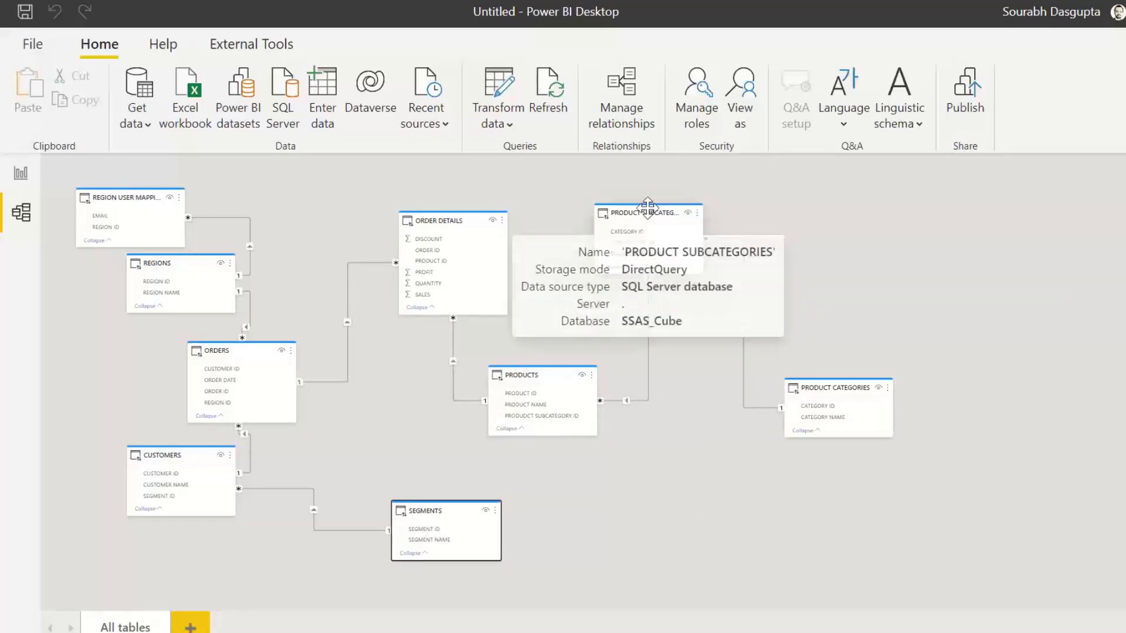
{"action": "left_click_drag", "start_coordinate": [648, 213], "coordinate": [827, 212]}
{"action": "left_click_drag", "start_coordinate": [440, 217], "coordinate": [596, 199]}
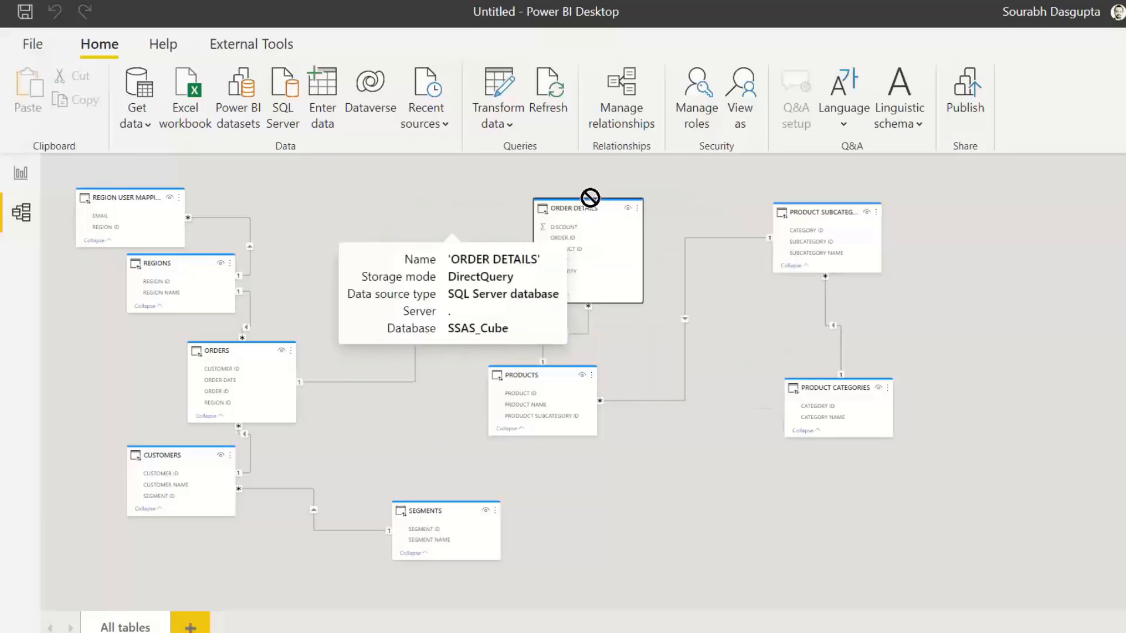
{"action": "left_click_drag", "start_coordinate": [545, 383], "coordinate": [639, 347]}
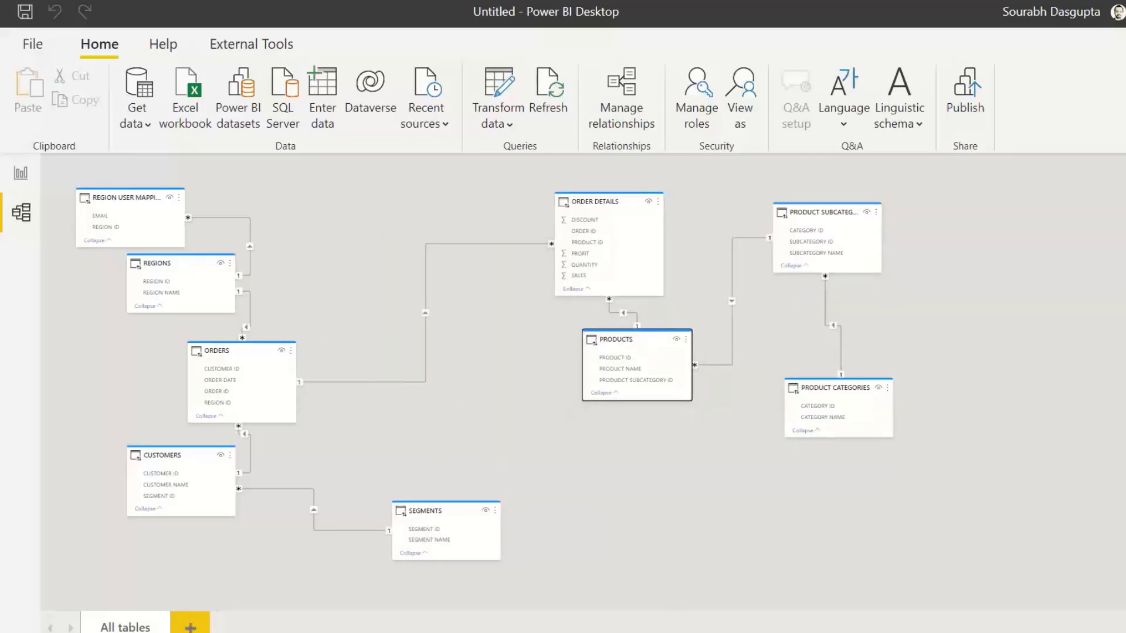
Step: Delete the relationship between ORDER DETAILS and PRODUCTS and reposition both table cards
{"action": "scroll", "coordinate": [583, 381], "scroll_direction": "up", "scroll_amount": 4}
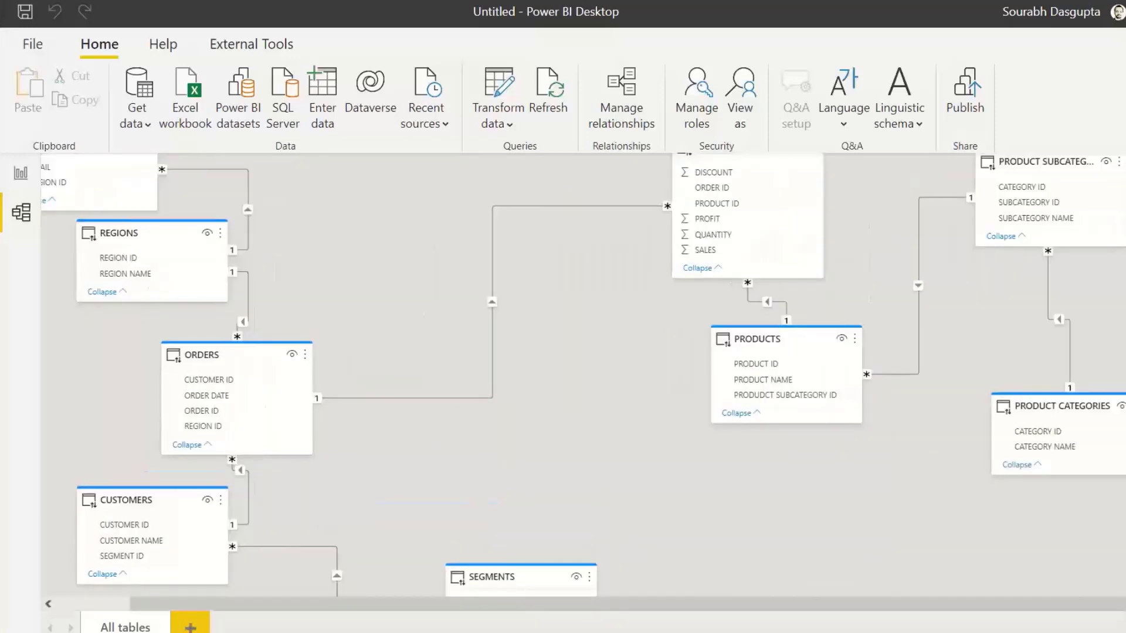
{"action": "scroll", "coordinate": [614, 371], "scroll_direction": "up", "scroll_amount": 1}
{"action": "scroll", "coordinate": [779, 221], "scroll_direction": "up", "scroll_amount": 2}
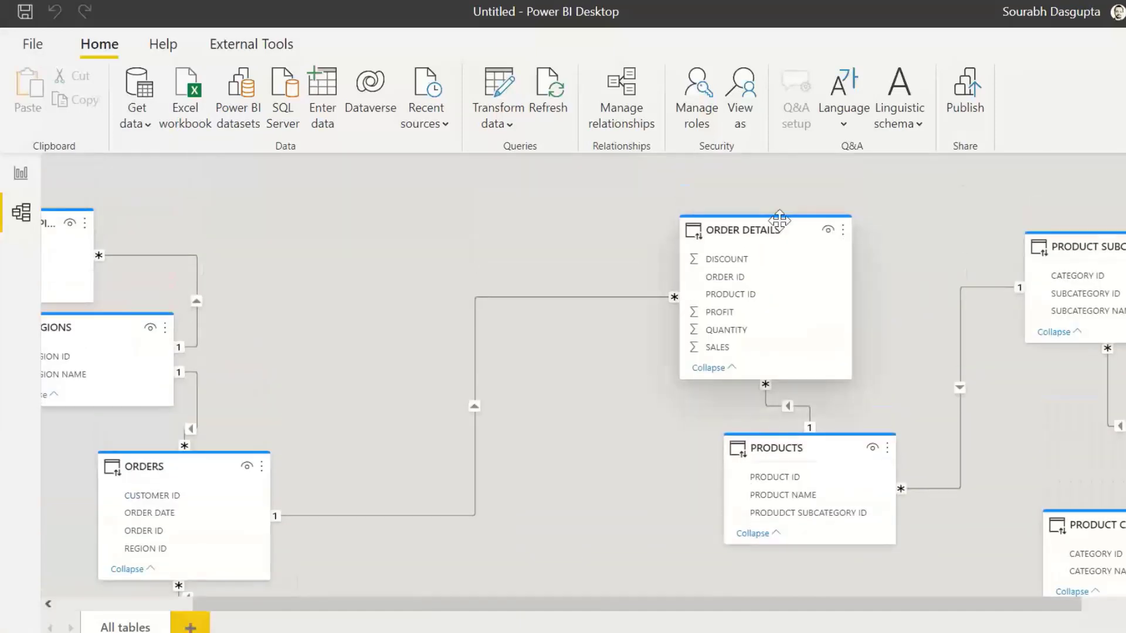
{"action": "mouse_move", "coordinate": [763, 226]}
{"action": "left_click_drag", "start_coordinate": [818, 446], "coordinate": [652, 446]}
{"action": "left_click", "coordinate": [645, 415]}
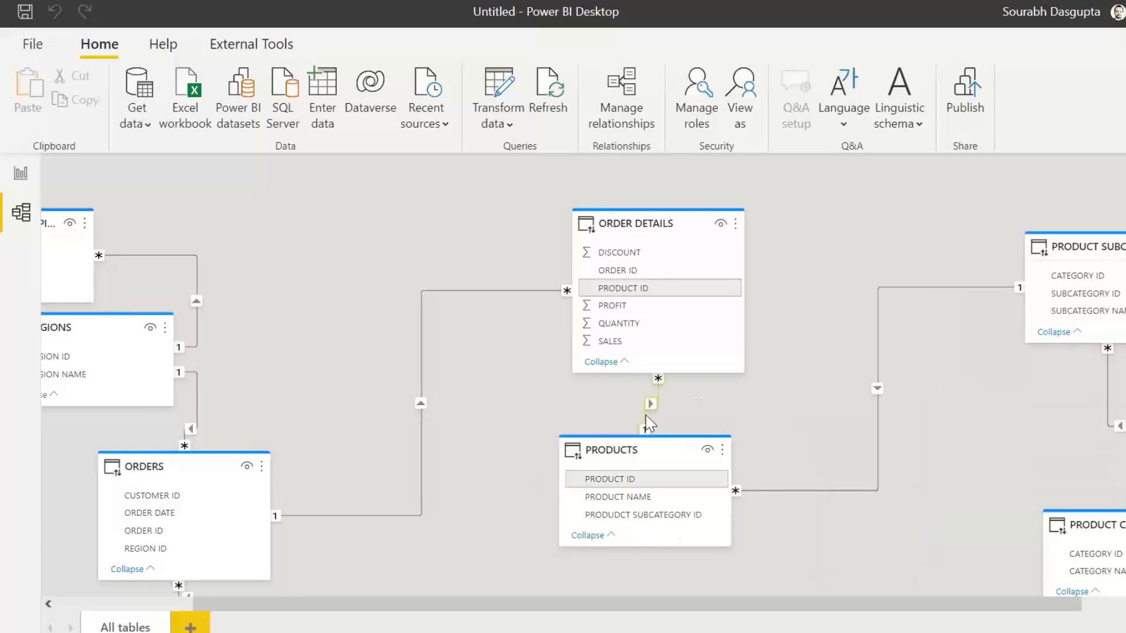
{"action": "right_click", "coordinate": [648, 417]}
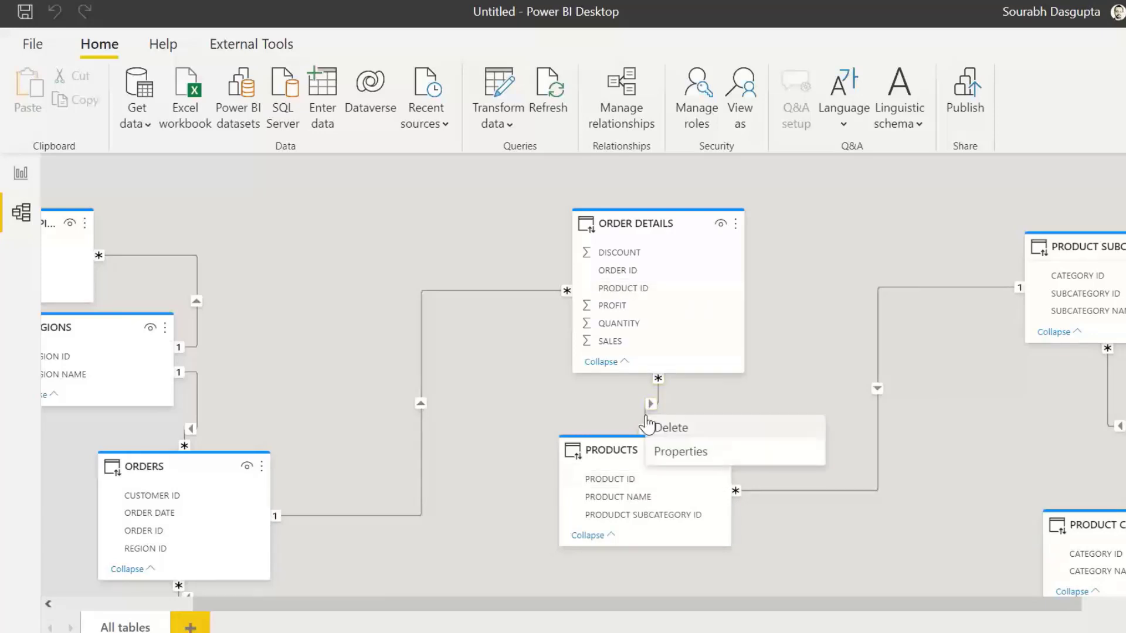
{"action": "left_click", "coordinate": [674, 426]}
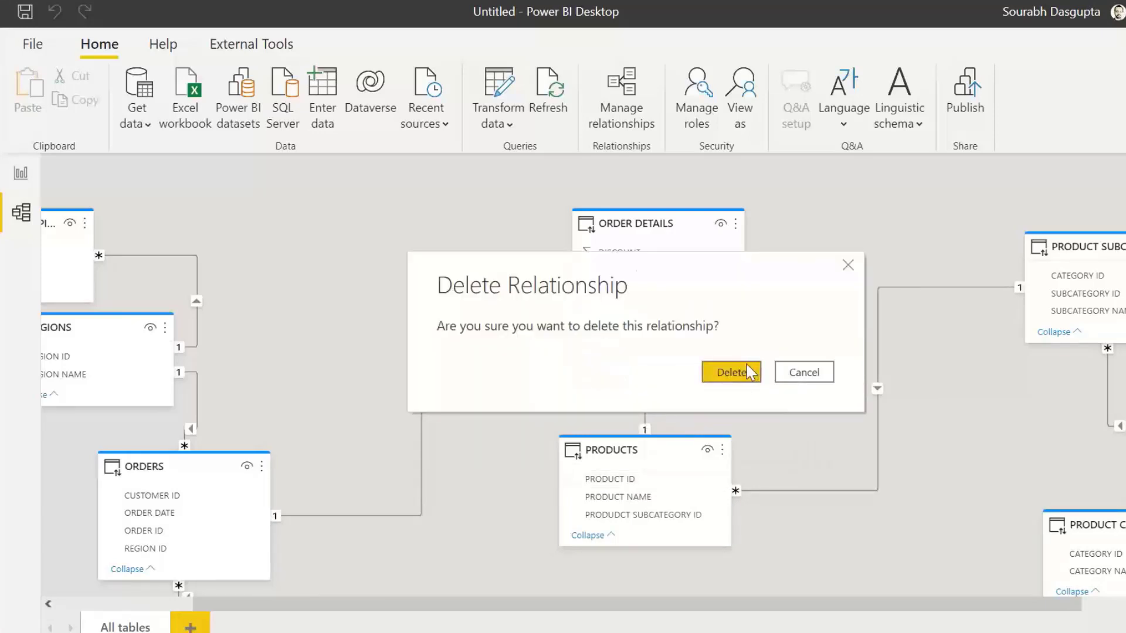
{"action": "left_click", "coordinate": [737, 374]}
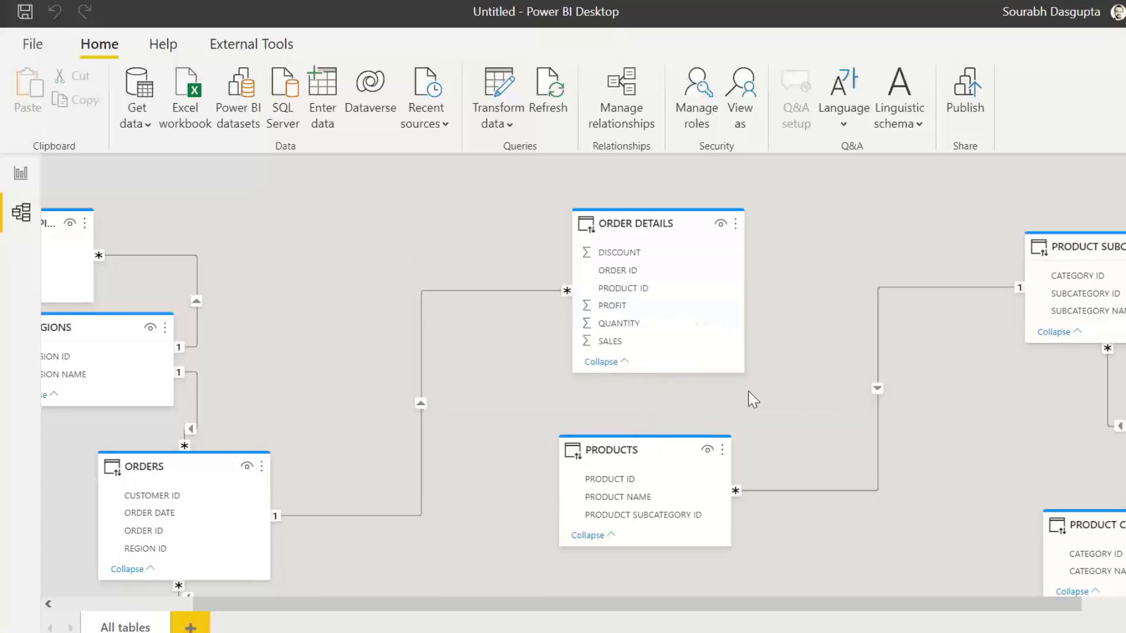
{"action": "left_click_drag", "start_coordinate": [666, 223], "coordinate": [628, 223]}
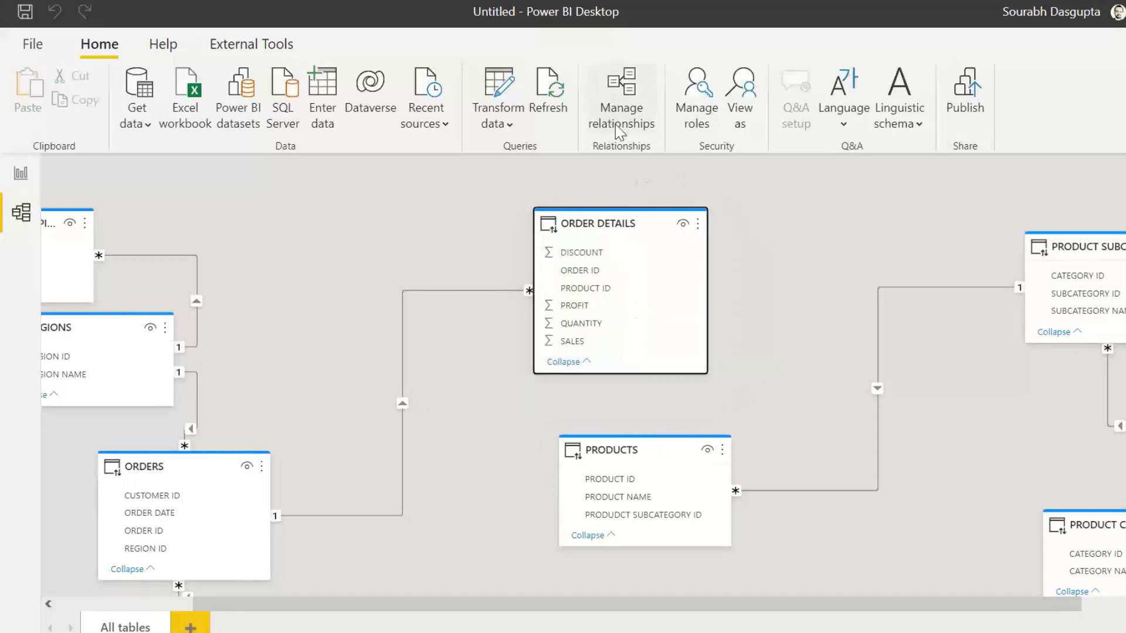
Step: Open Manage relationships, start a new relationship, browse the table list, and close the Create relationship dialog
{"action": "left_click", "coordinate": [627, 103]}
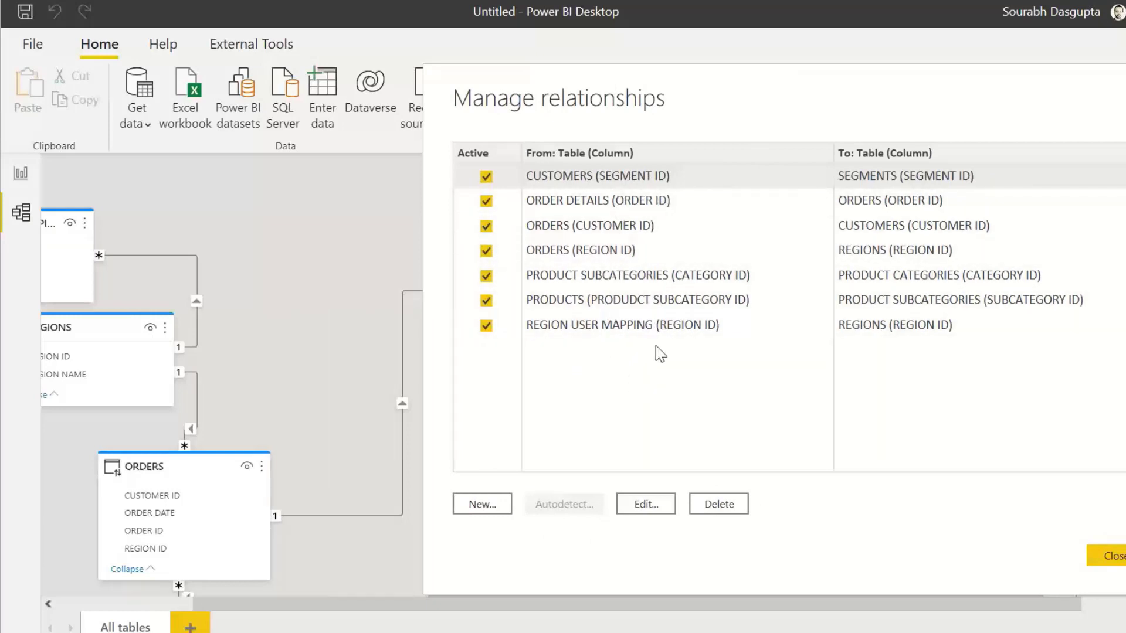
{"action": "left_click", "coordinate": [482, 504]}
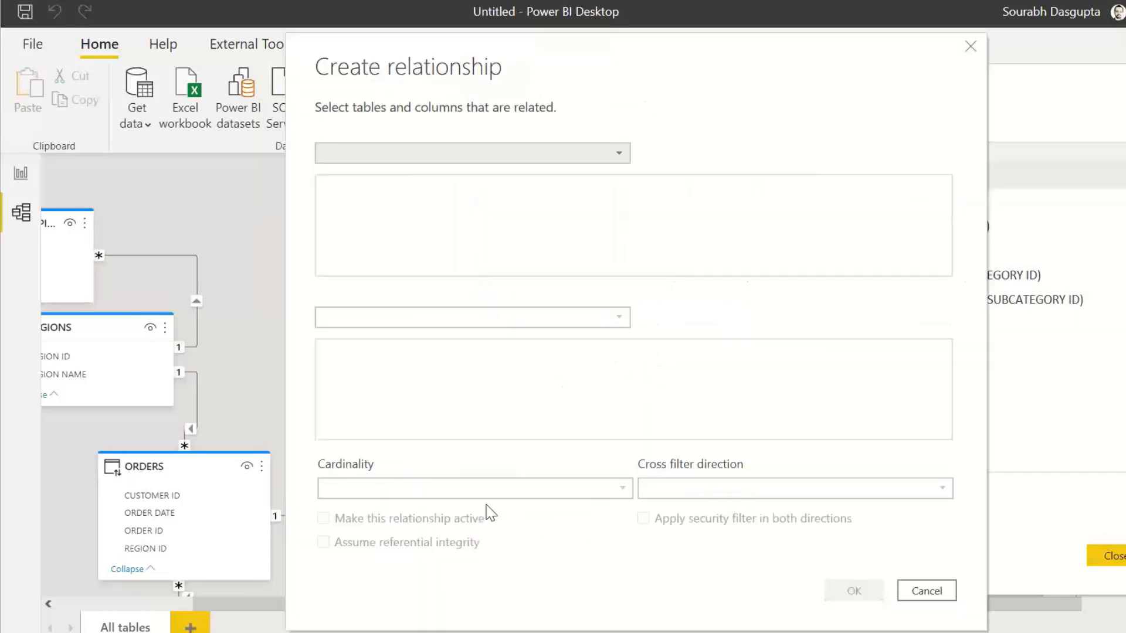
{"action": "left_click", "coordinate": [620, 155]}
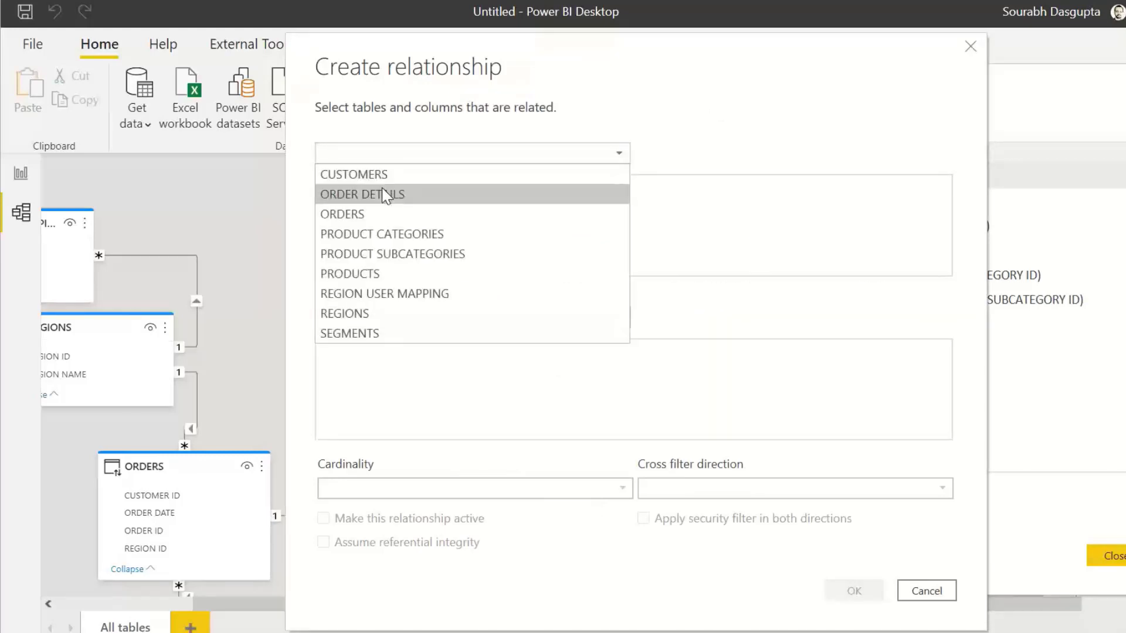
{"action": "left_click", "coordinate": [799, 102]}
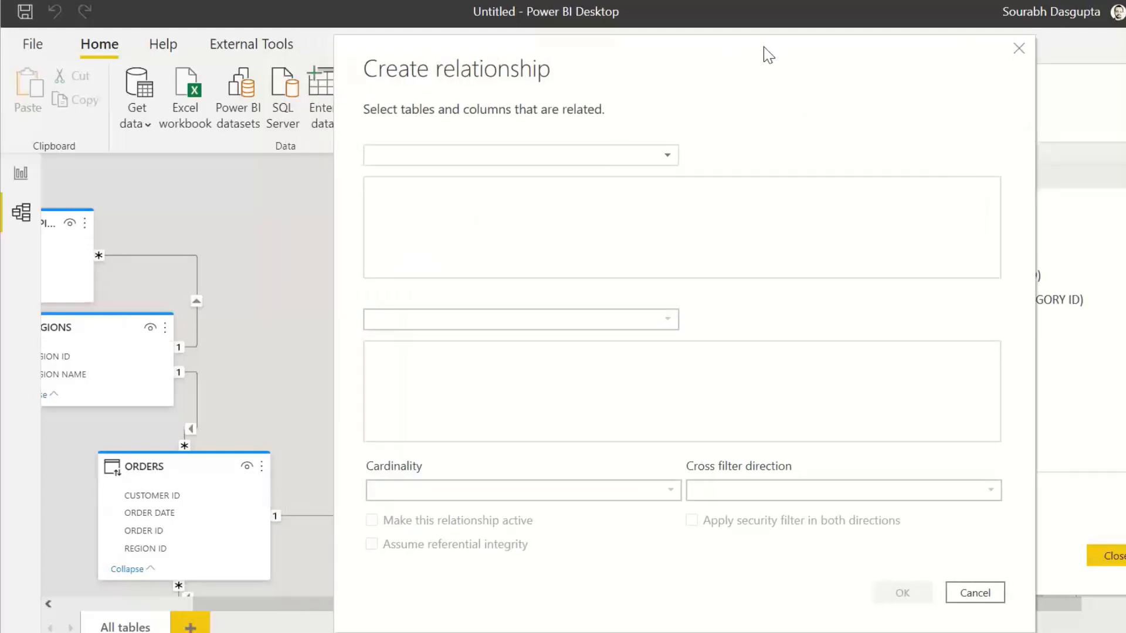
{"action": "left_click", "coordinate": [1019, 48]}
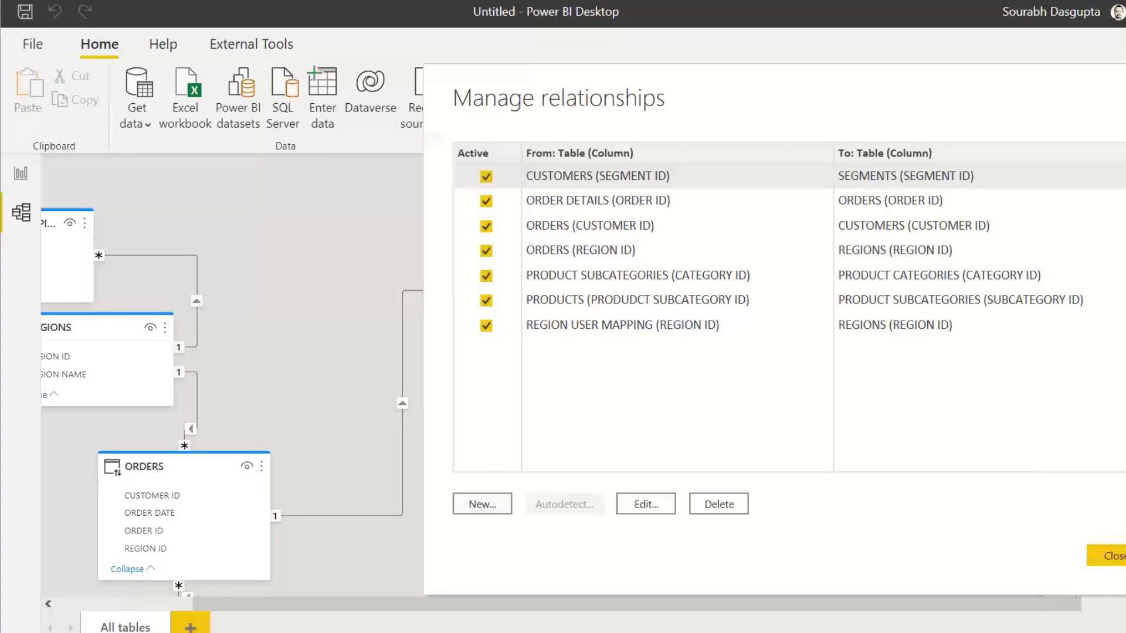
Step: Create a many-to-one, single-direction relationship from ORDER DETAILS PRODUCT ID to PRODUCTS PRODUCT ID
{"action": "left_click", "coordinate": [1115, 556]}
{"action": "left_click_drag", "start_coordinate": [626, 226], "coordinate": [608, 214]}
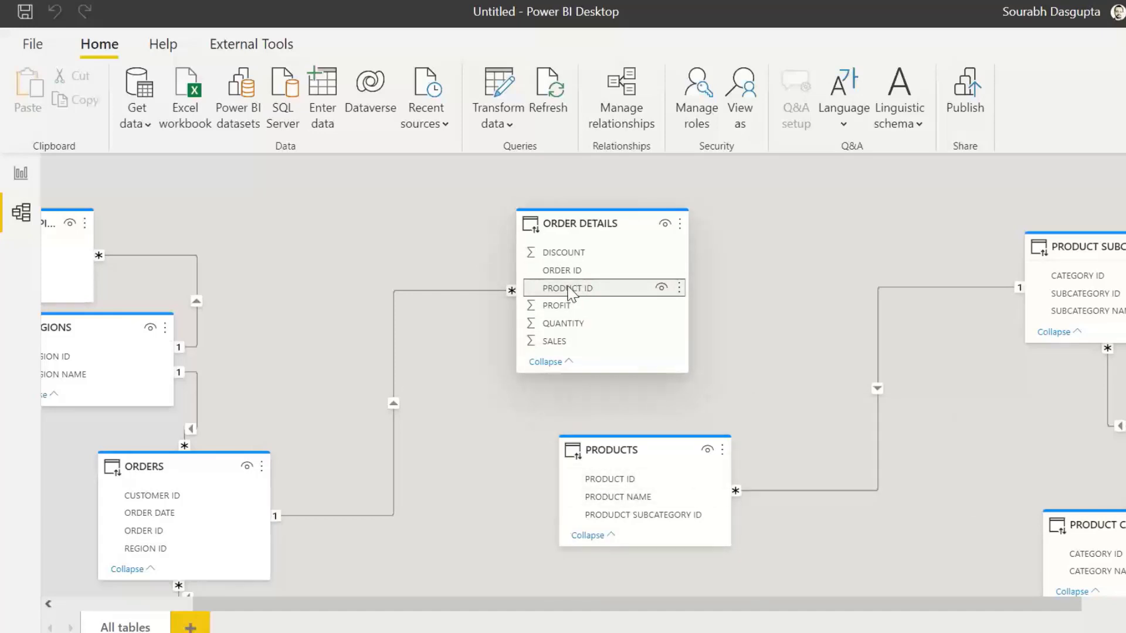
{"action": "left_click_drag", "start_coordinate": [543, 298], "coordinate": [604, 478]}
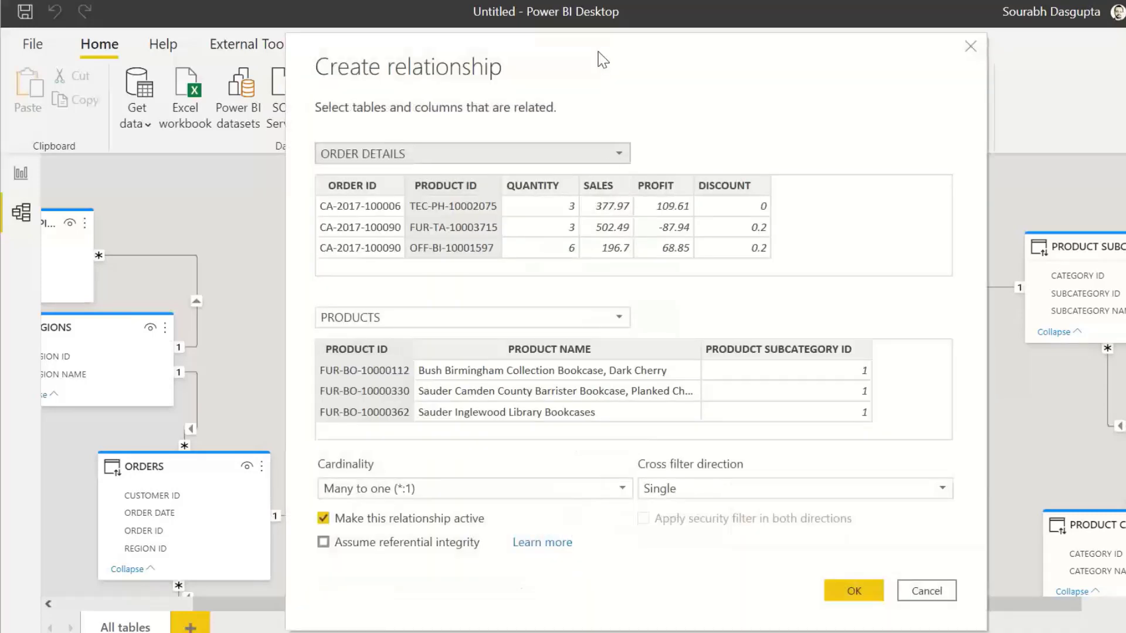
{"action": "left_click_drag", "start_coordinate": [603, 59], "coordinate": [464, 42]}
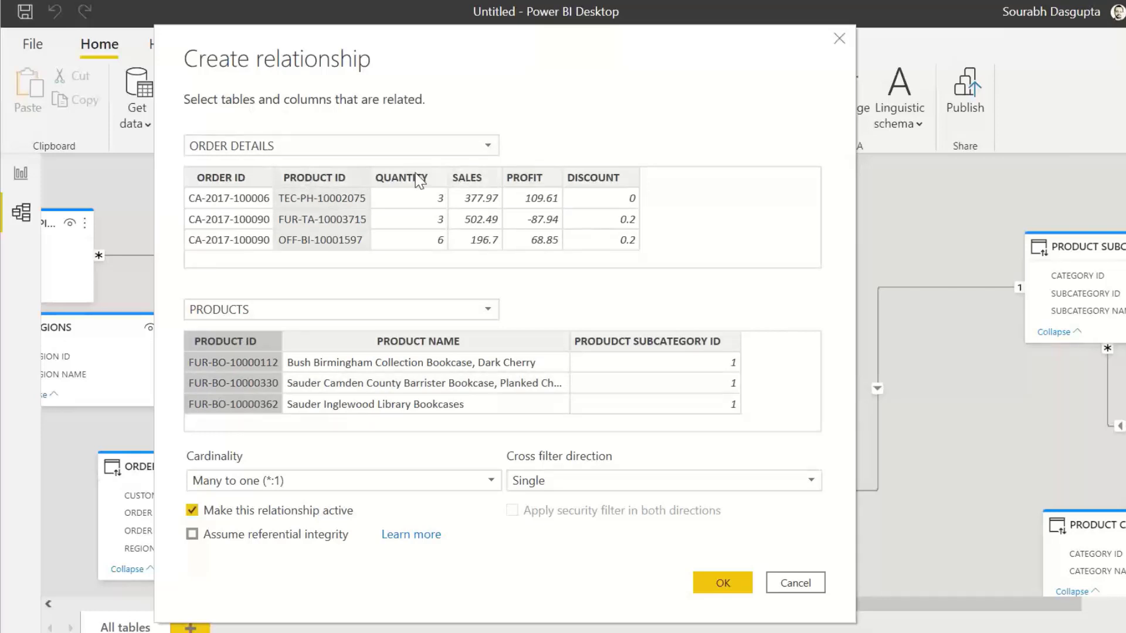
{"action": "left_click", "coordinate": [244, 179]}
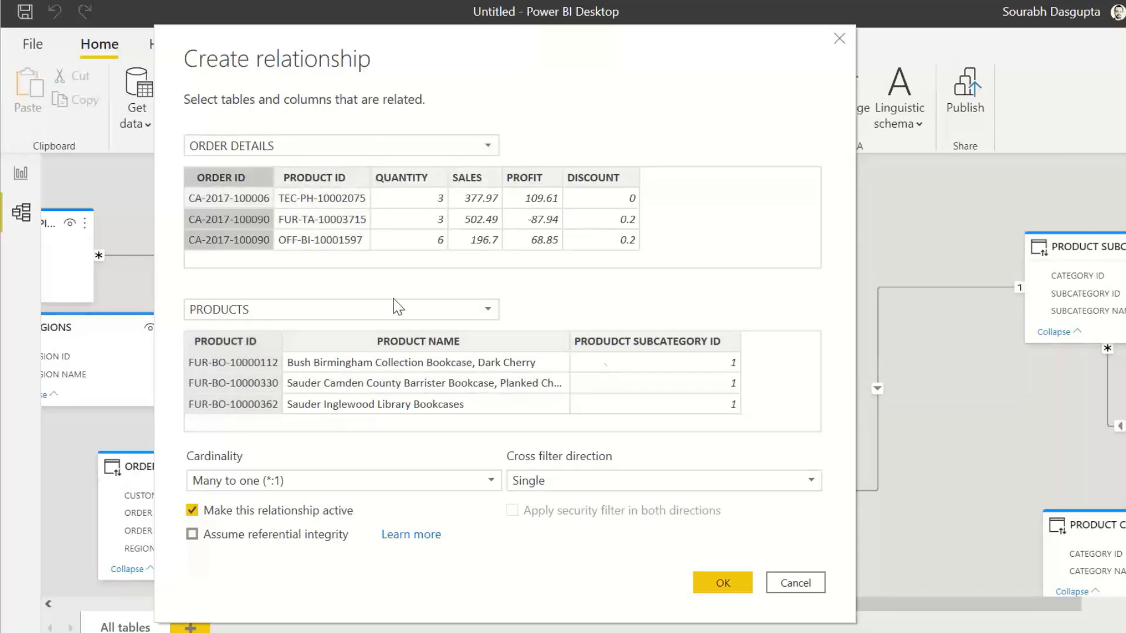
{"action": "left_click", "coordinate": [659, 346]}
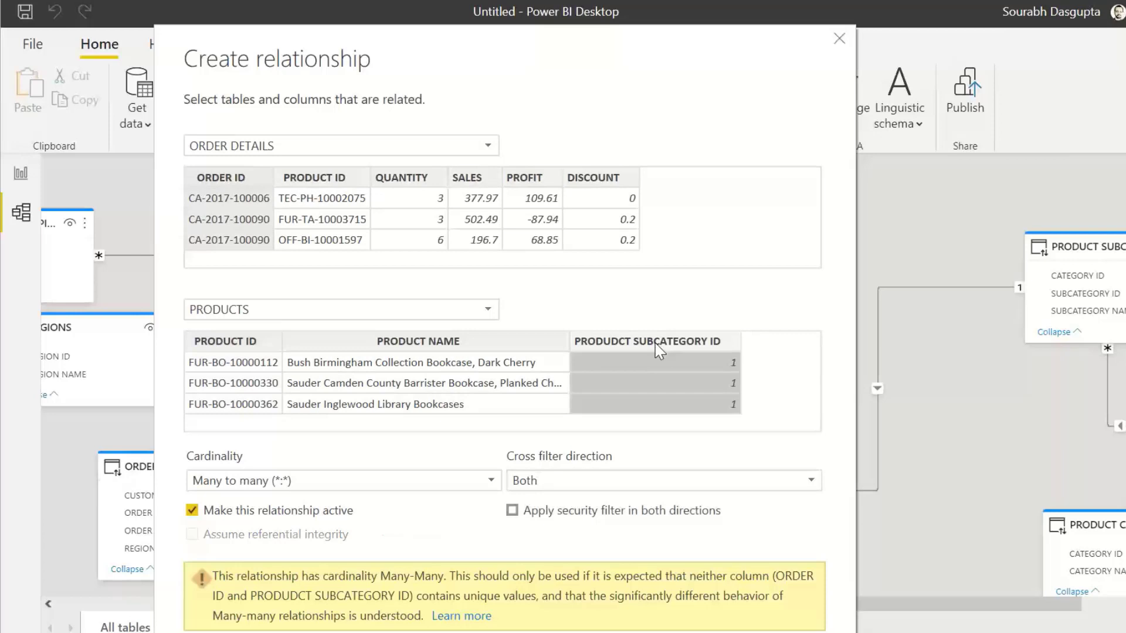
{"action": "left_click", "coordinate": [317, 178]}
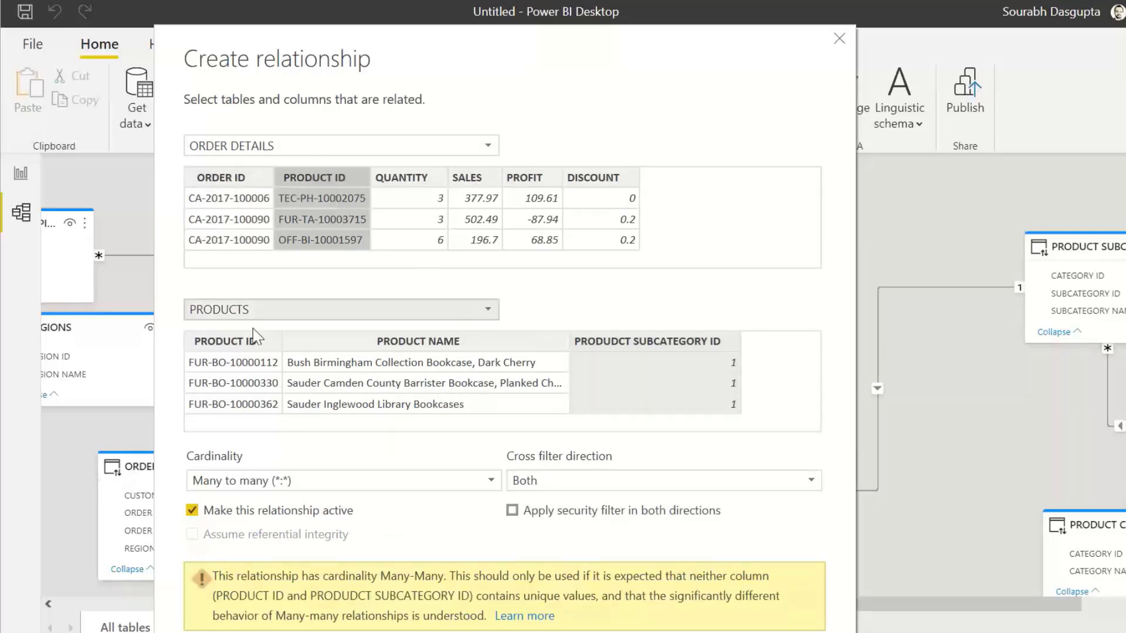
{"action": "left_click", "coordinate": [225, 346]}
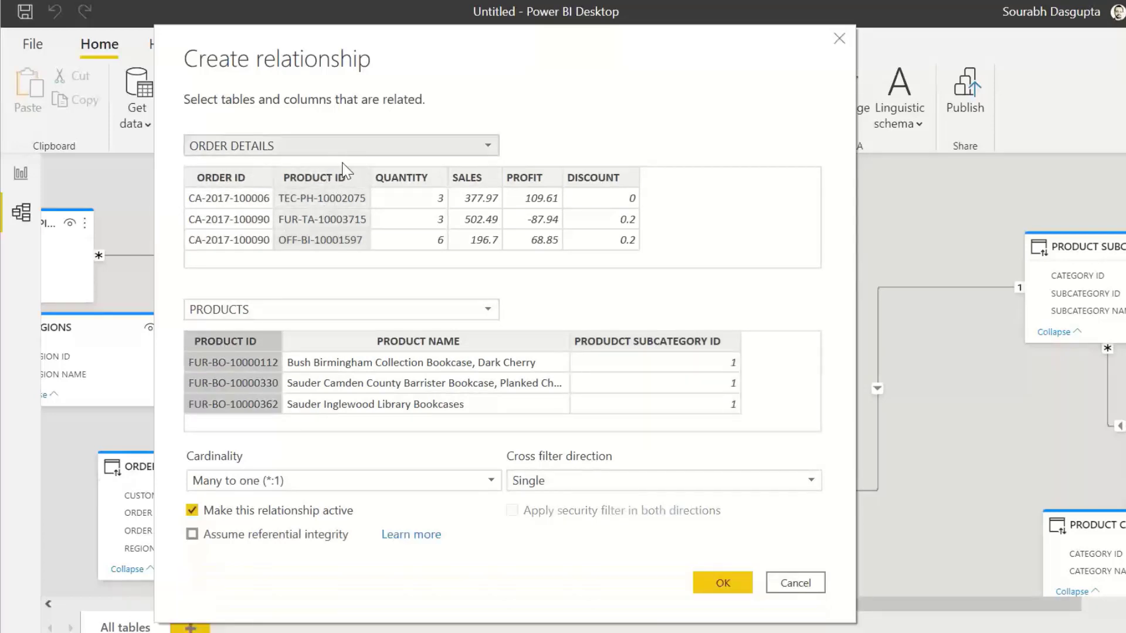
{"action": "left_click", "coordinate": [722, 580]}
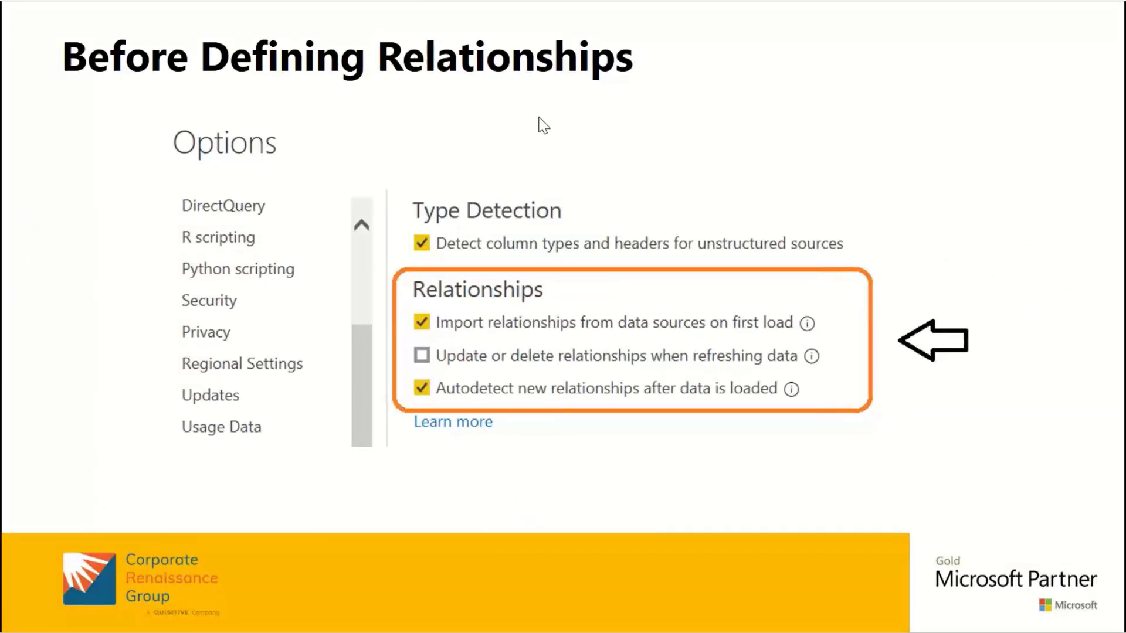
{"action": "key", "text": "Right"}
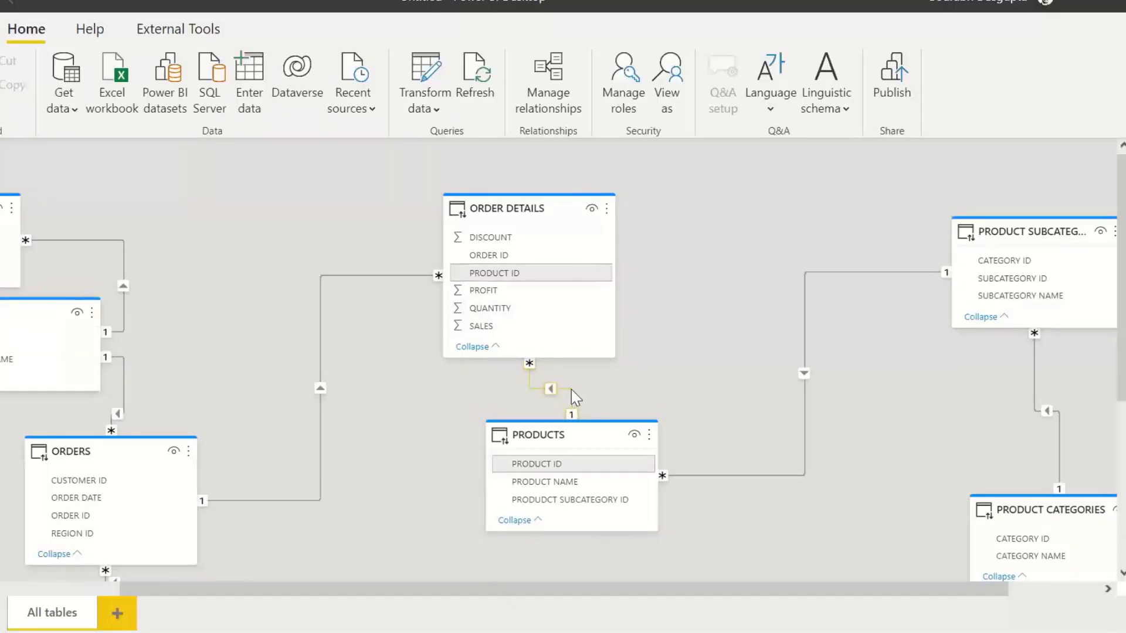
Step: Open the ORDER DETAILS–PRODUCTS relationship for editing and open its cardinality choices
{"action": "double_click", "coordinate": [571, 389]}
{"action": "left_click_drag", "start_coordinate": [515, 34], "coordinate": [460, 29]}
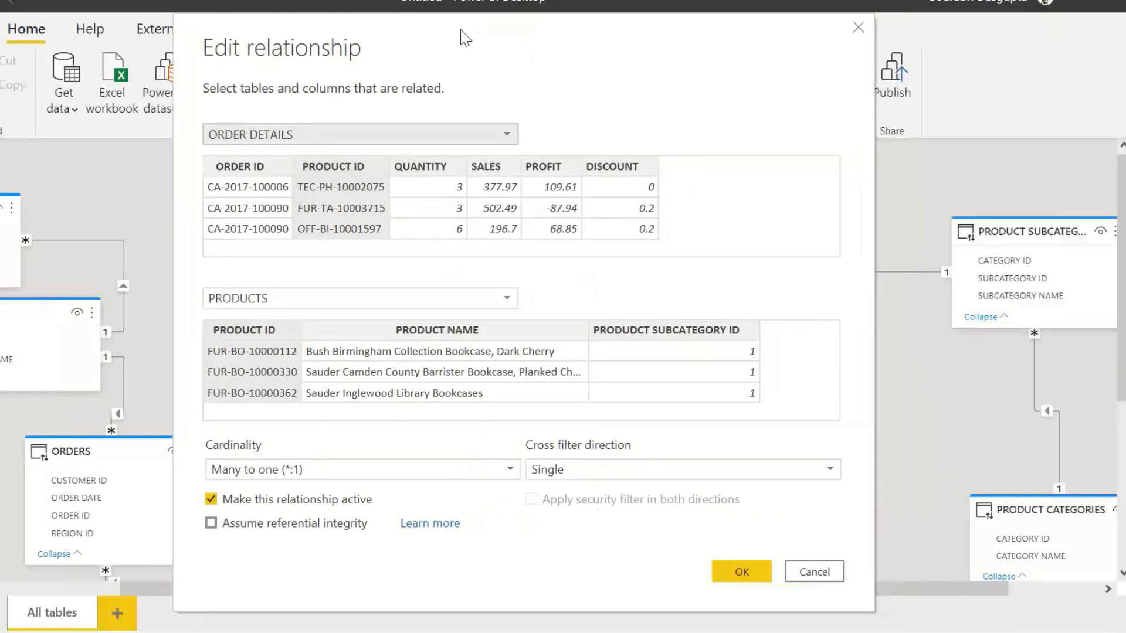
{"action": "left_click", "coordinate": [372, 471]}
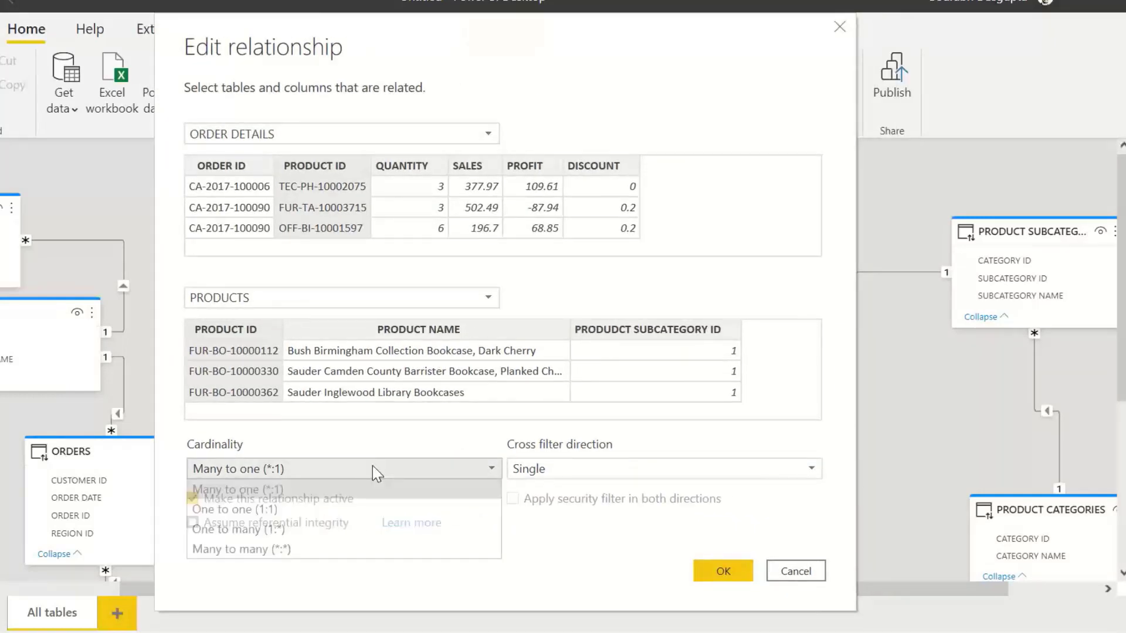
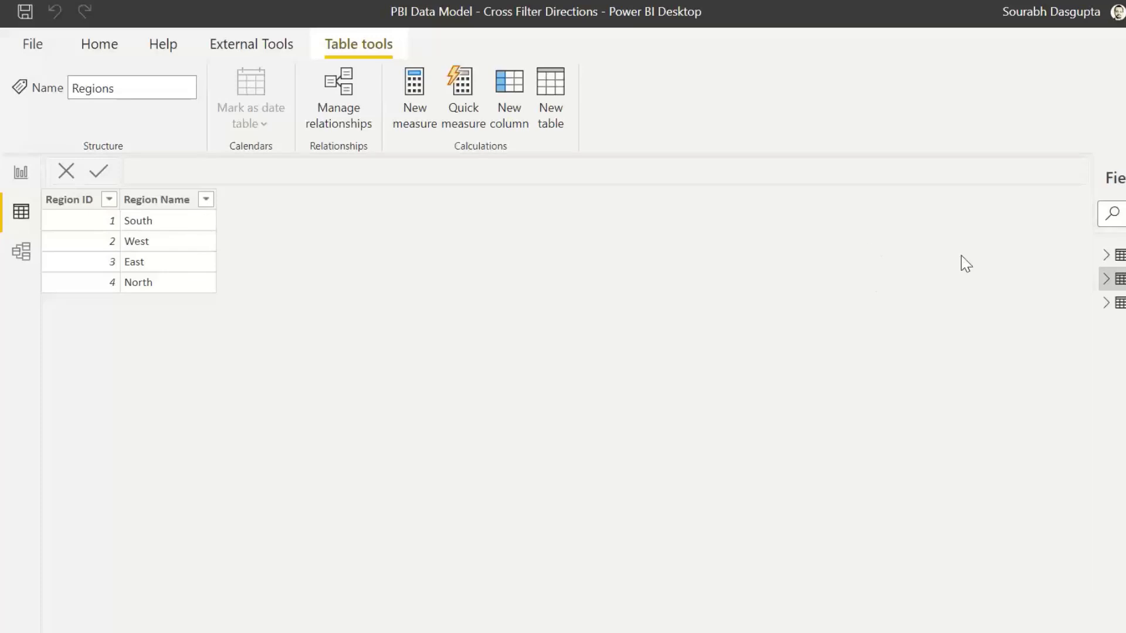
Step: Preview the Region-Manager table's data, then compare the model diagram and the report page
{"action": "left_click", "coordinate": [1117, 255]}
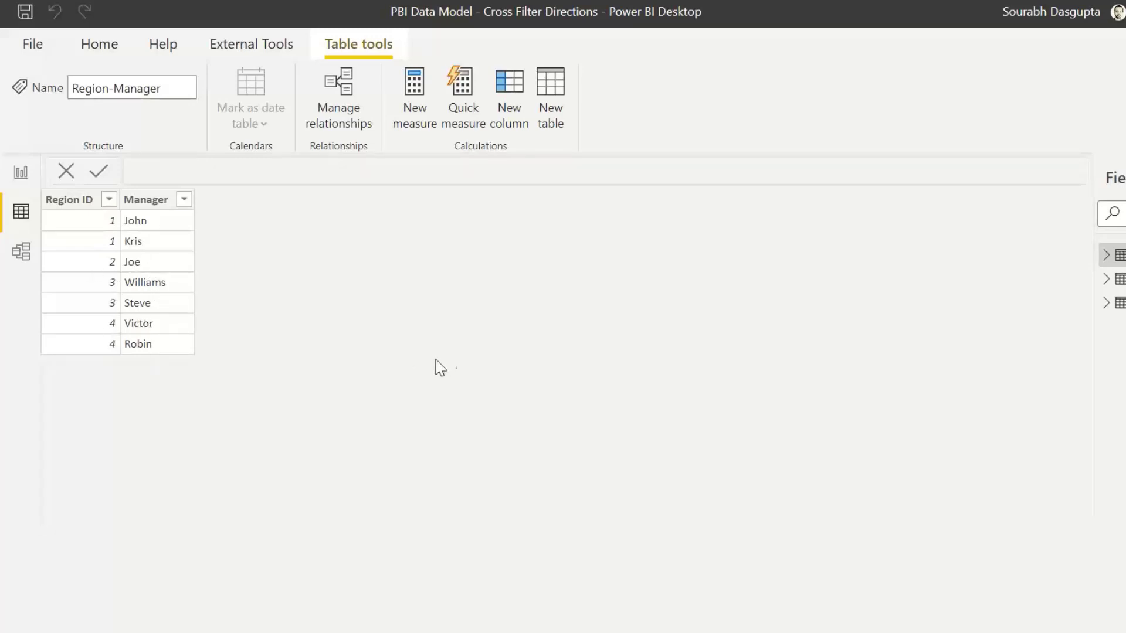
{"action": "left_click", "coordinate": [22, 255]}
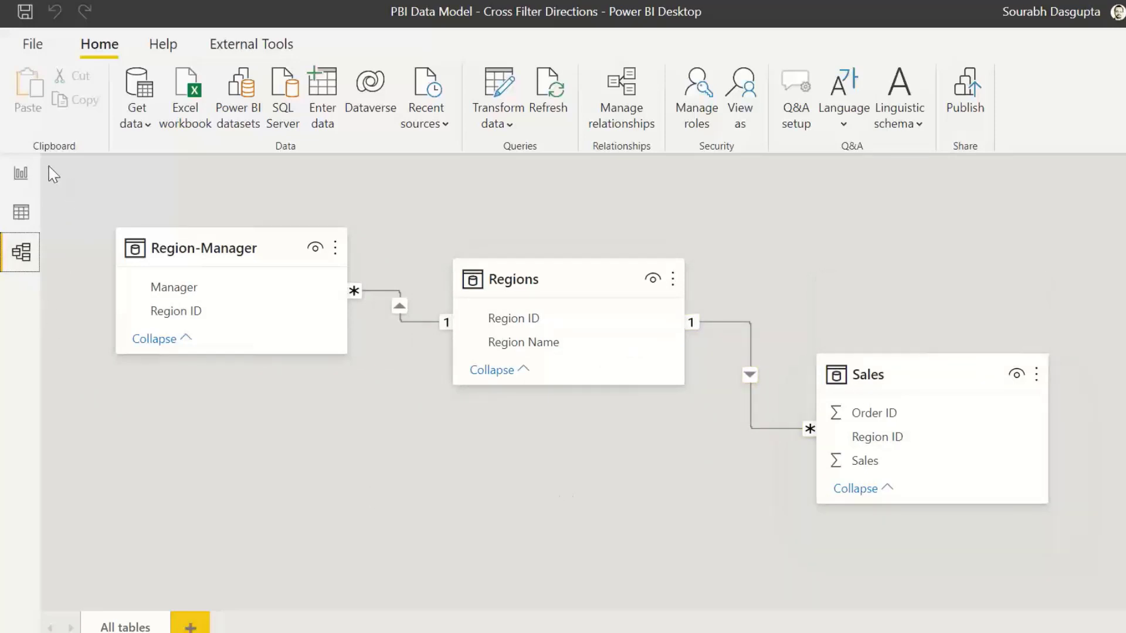
{"action": "left_click", "coordinate": [22, 176]}
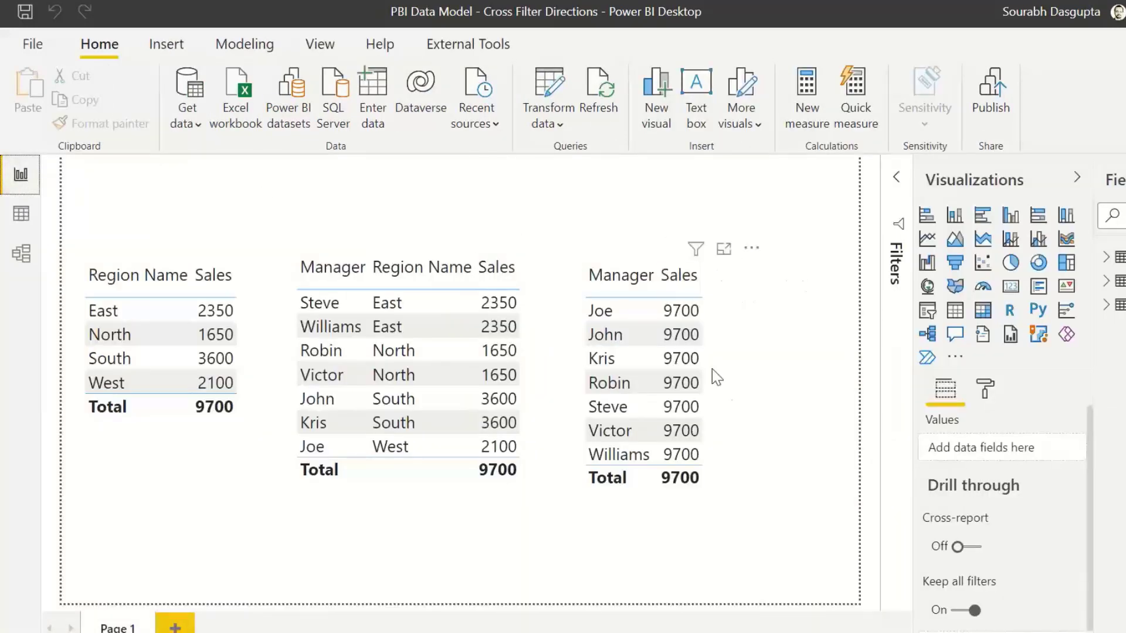
Step: Inspect the three table visuals on the report page and their fields against the model diagram
{"action": "left_click_drag", "start_coordinate": [777, 394], "coordinate": [778, 385]}
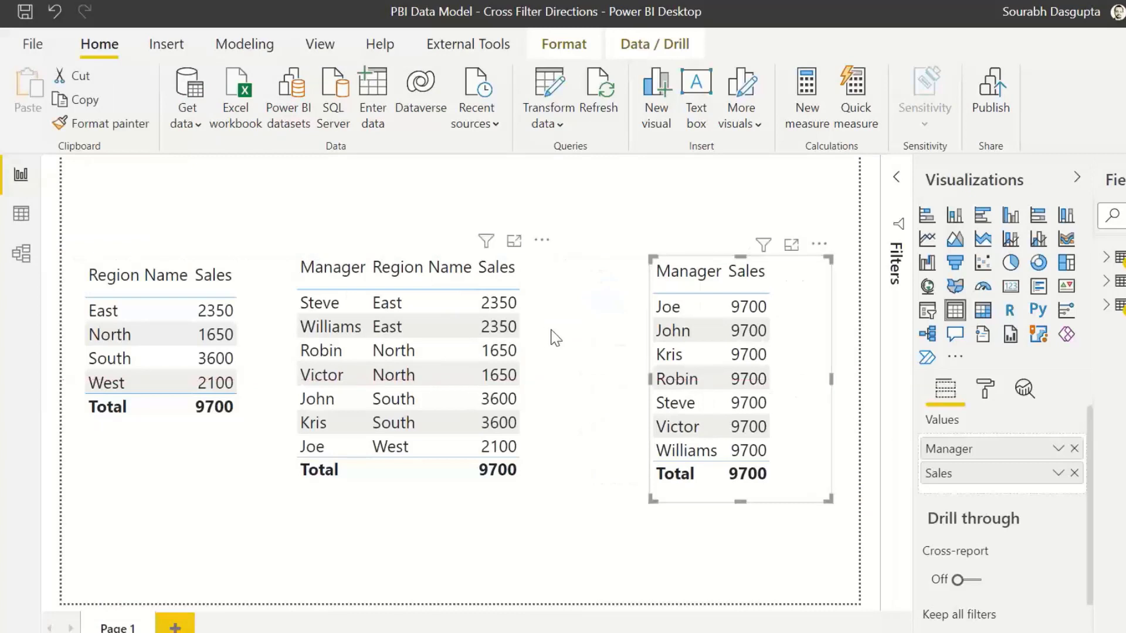
{"action": "left_click_drag", "start_coordinate": [536, 329], "coordinate": [545, 329]}
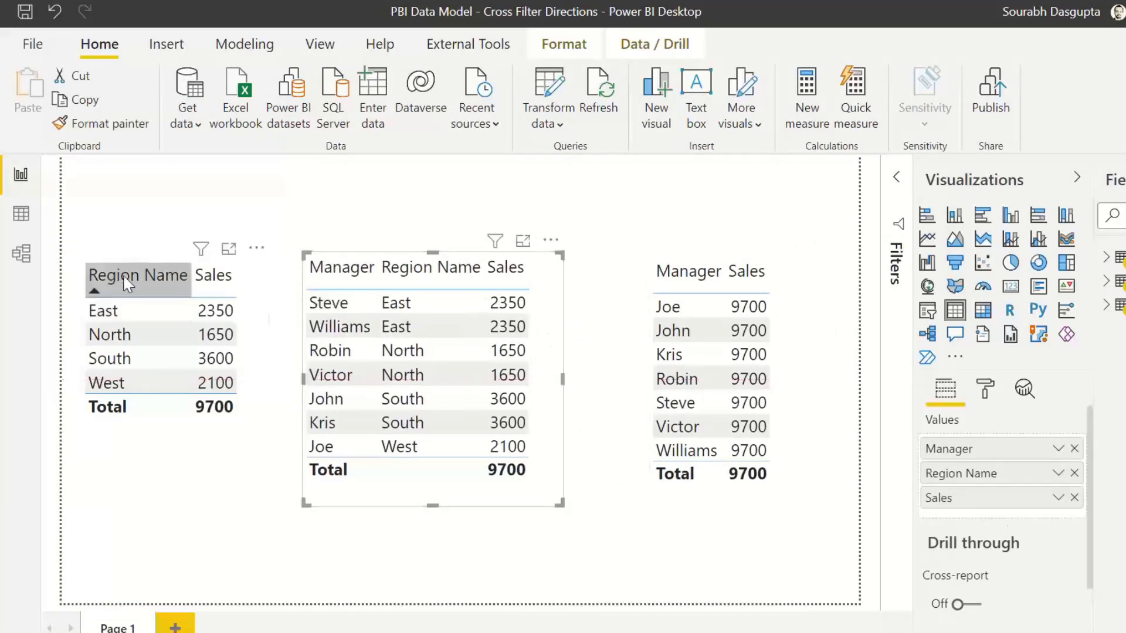
{"action": "left_click", "coordinate": [206, 427]}
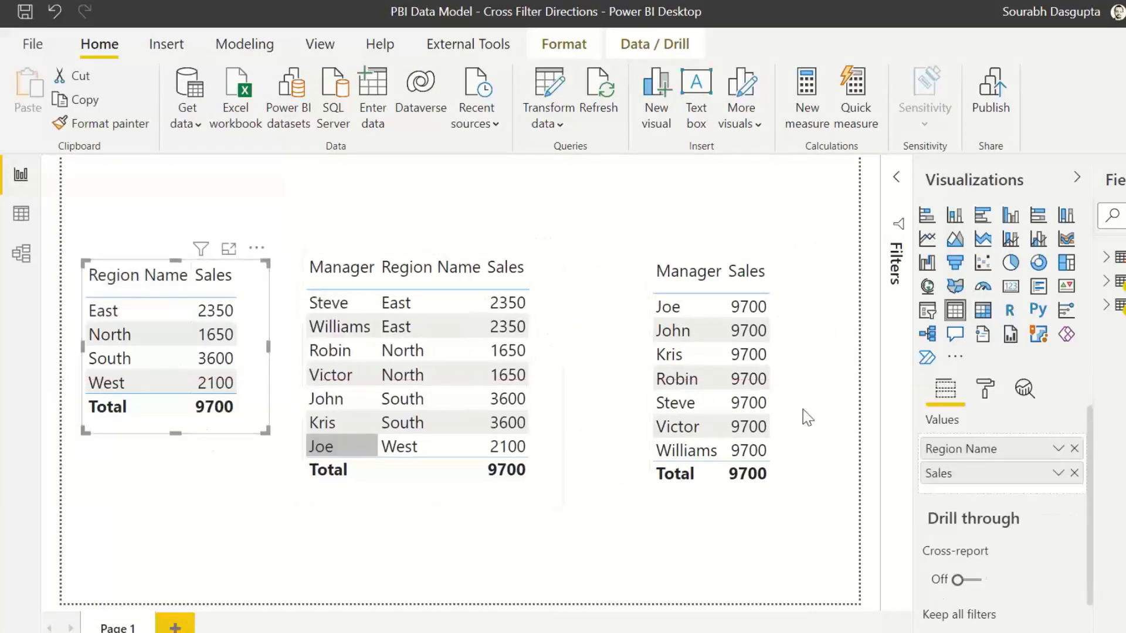
{"action": "left_click", "coordinate": [1106, 281]}
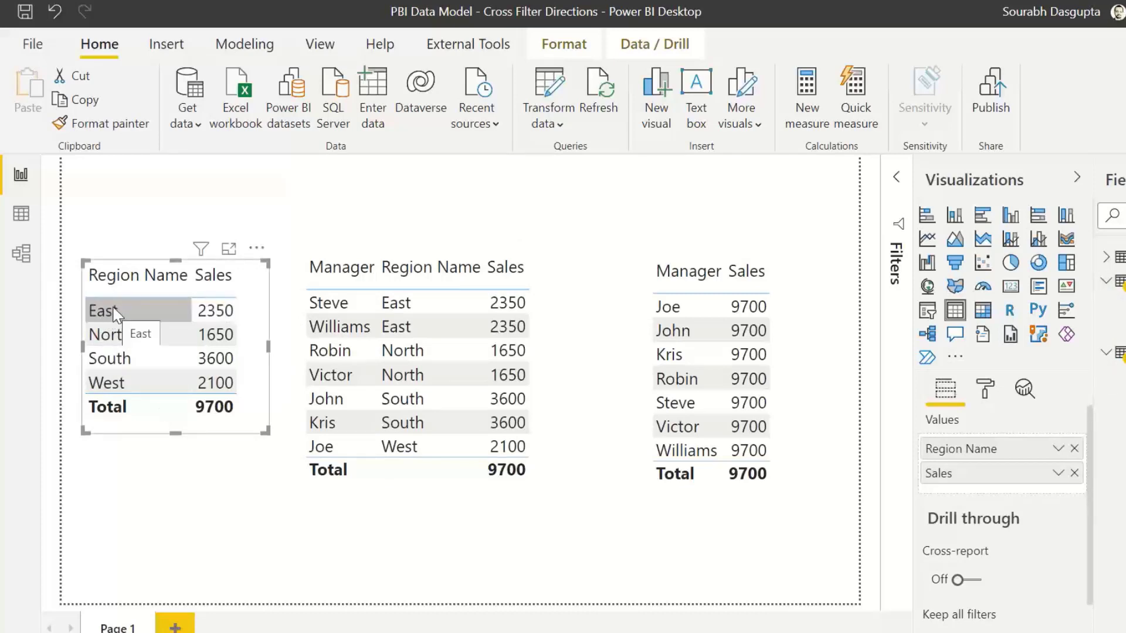
{"action": "left_click", "coordinate": [21, 254]}
{"action": "left_click", "coordinate": [533, 346]}
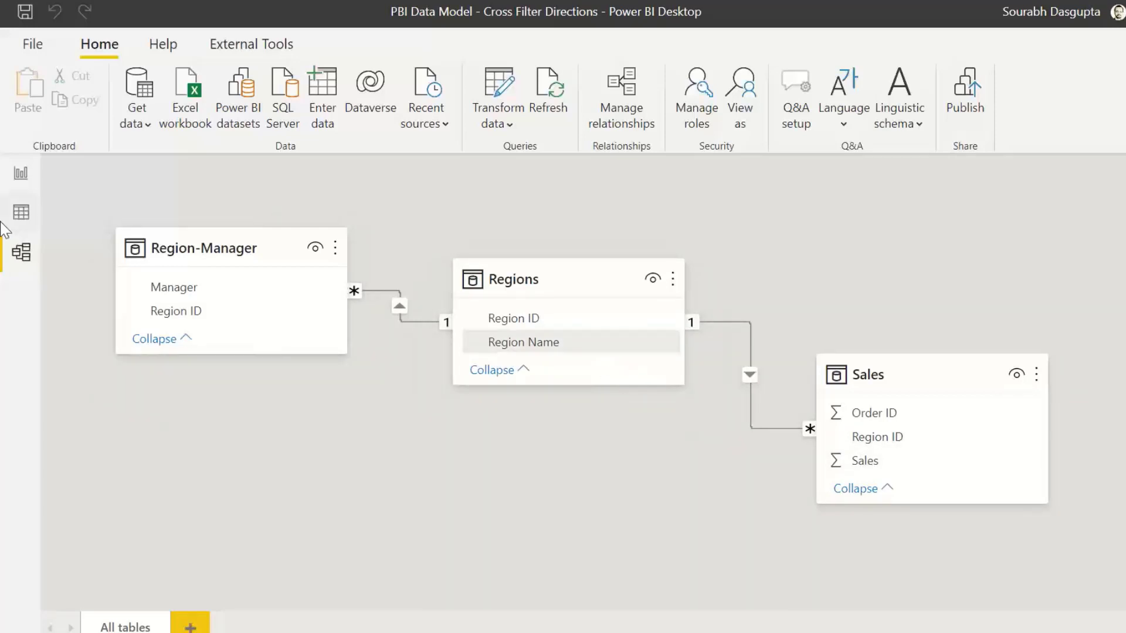
{"action": "left_click", "coordinate": [22, 176]}
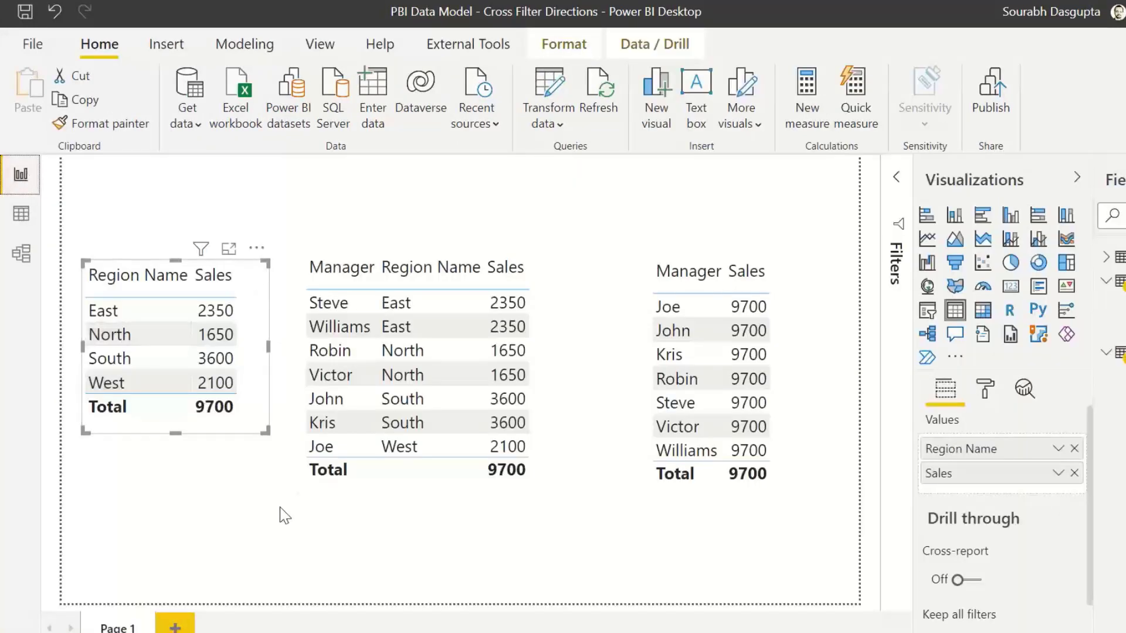
Step: Cross-filter the report by the manager Steve in the middle table visual, then clear the selection
{"action": "left_click", "coordinate": [554, 365]}
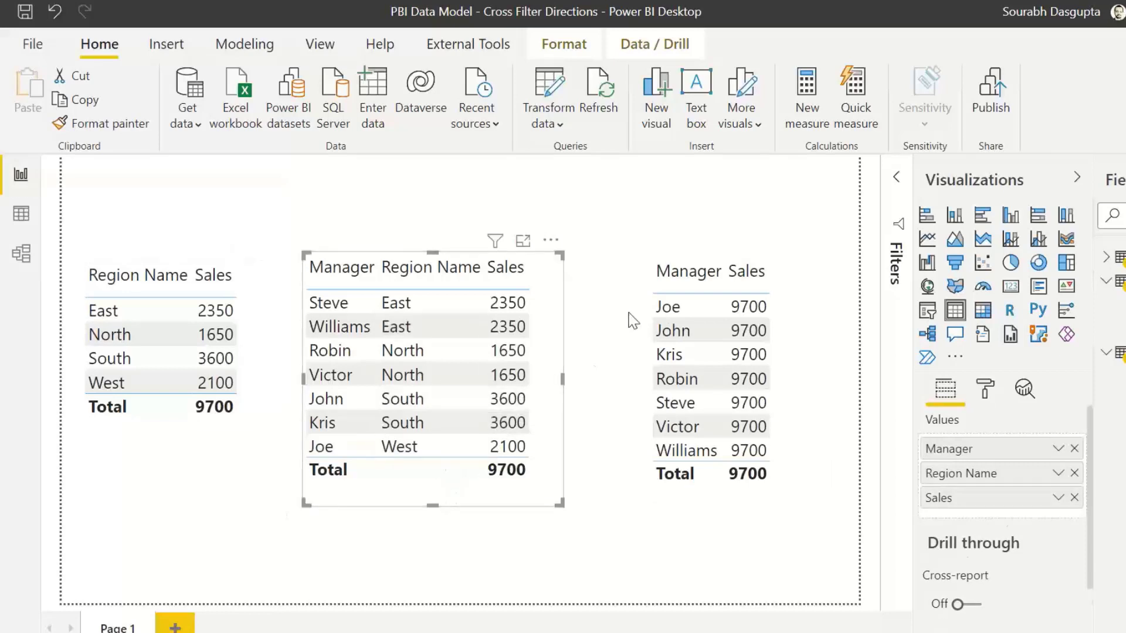
{"action": "left_click", "coordinate": [1106, 257]}
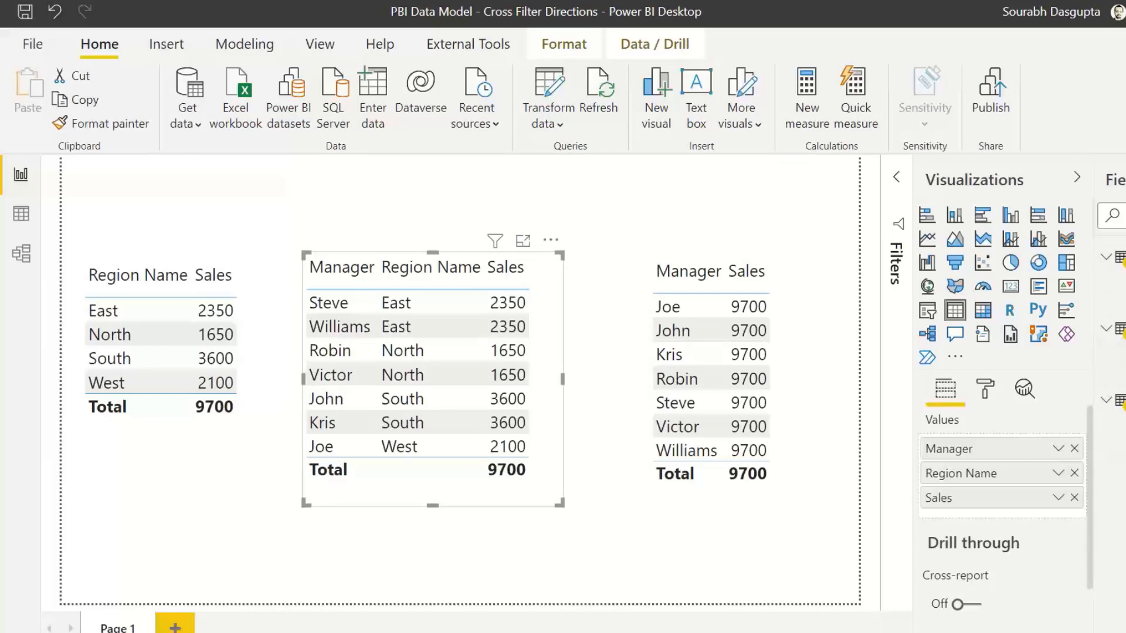
{"action": "left_click", "coordinate": [419, 304]}
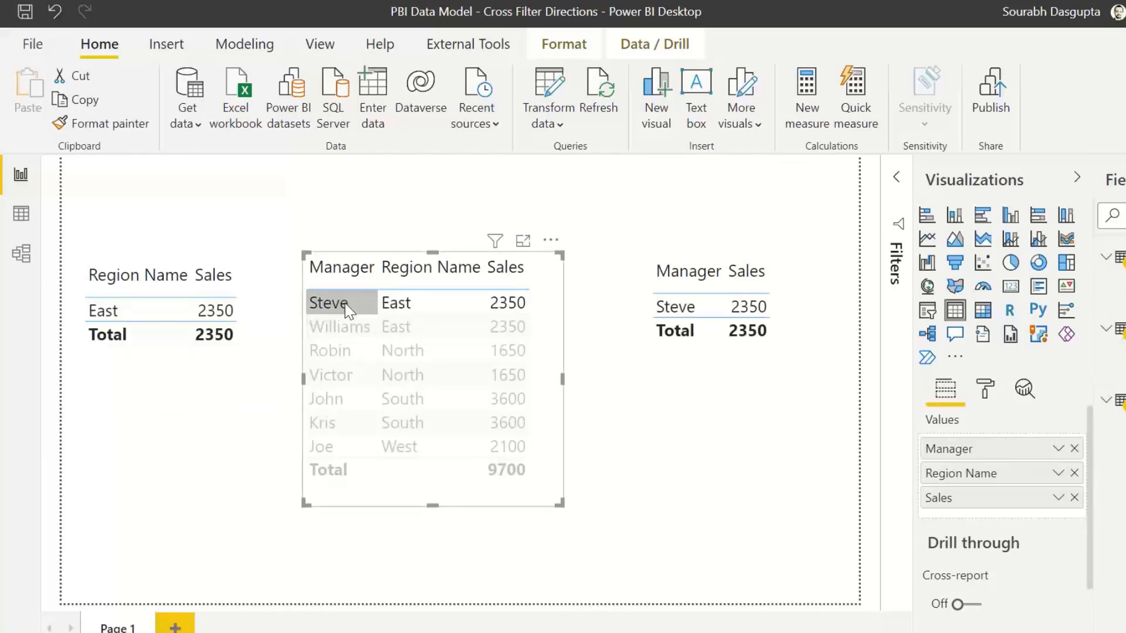
{"action": "left_click", "coordinate": [412, 302]}
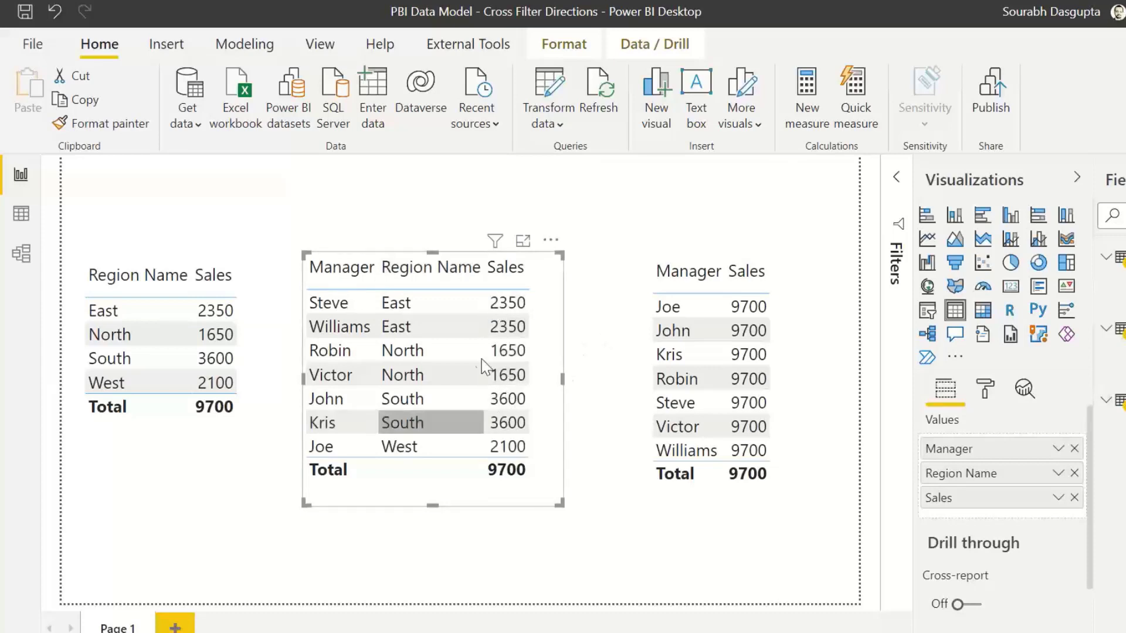
Step: Compare the Manager/Sales table visual with the Region-Manager and Regions tables in the model diagram
{"action": "left_click", "coordinate": [21, 252]}
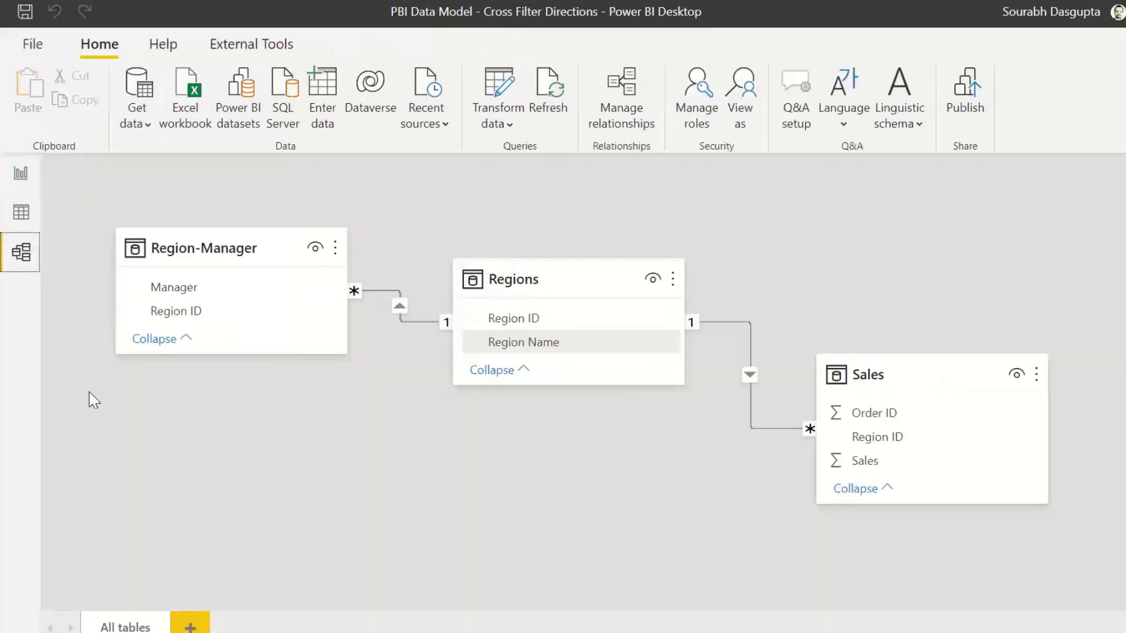
{"action": "left_click", "coordinate": [527, 346]}
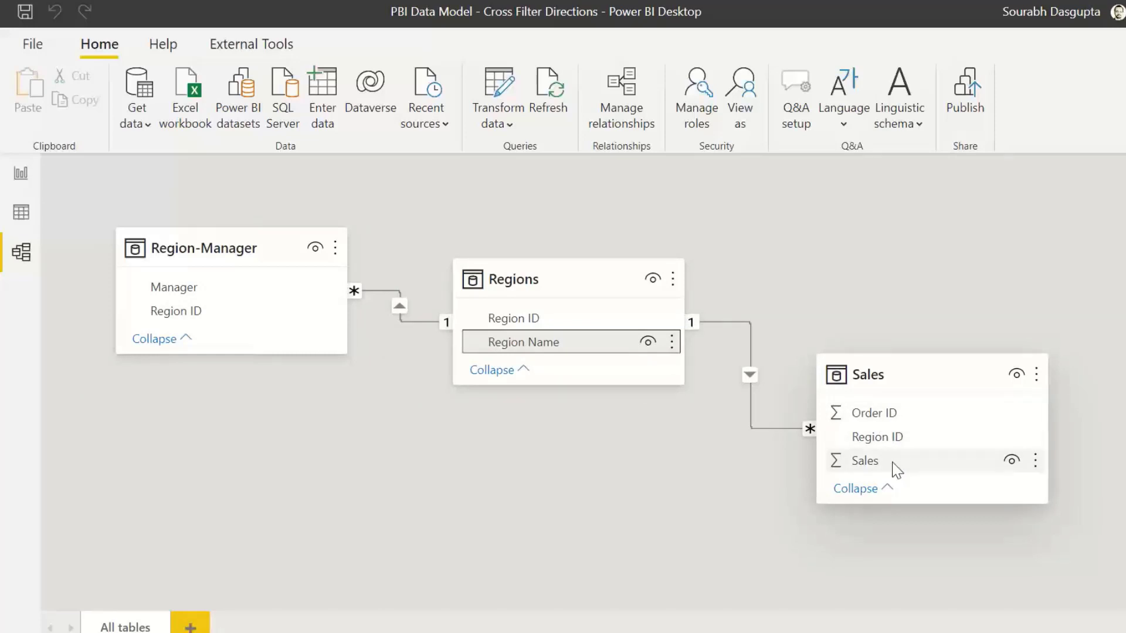
{"action": "left_click", "coordinate": [24, 181]}
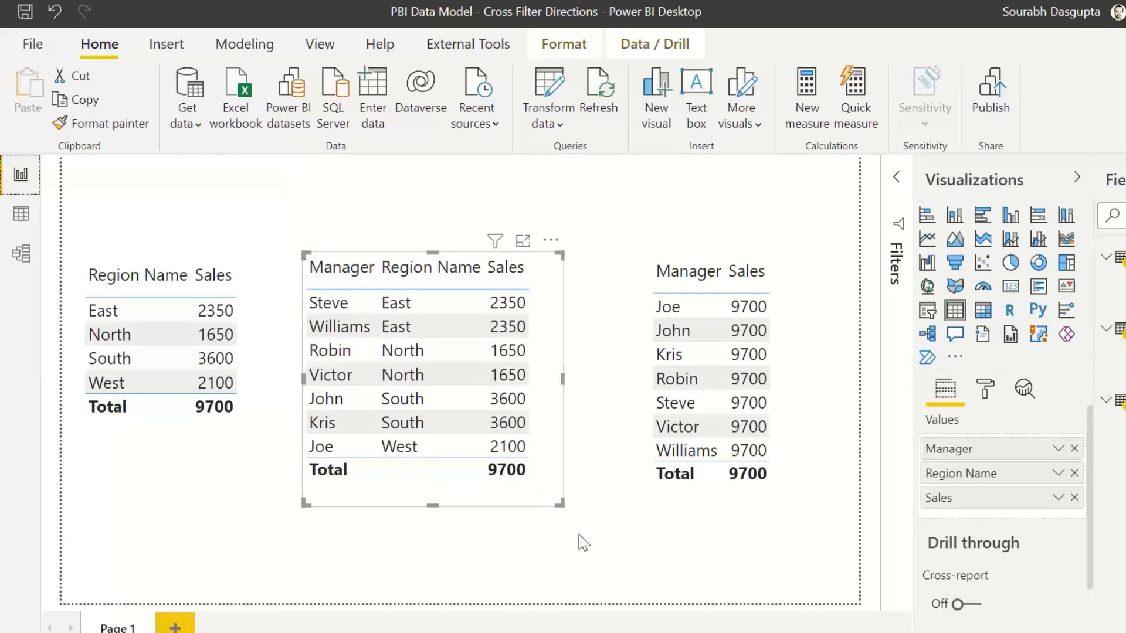
{"action": "left_click", "coordinate": [796, 330]}
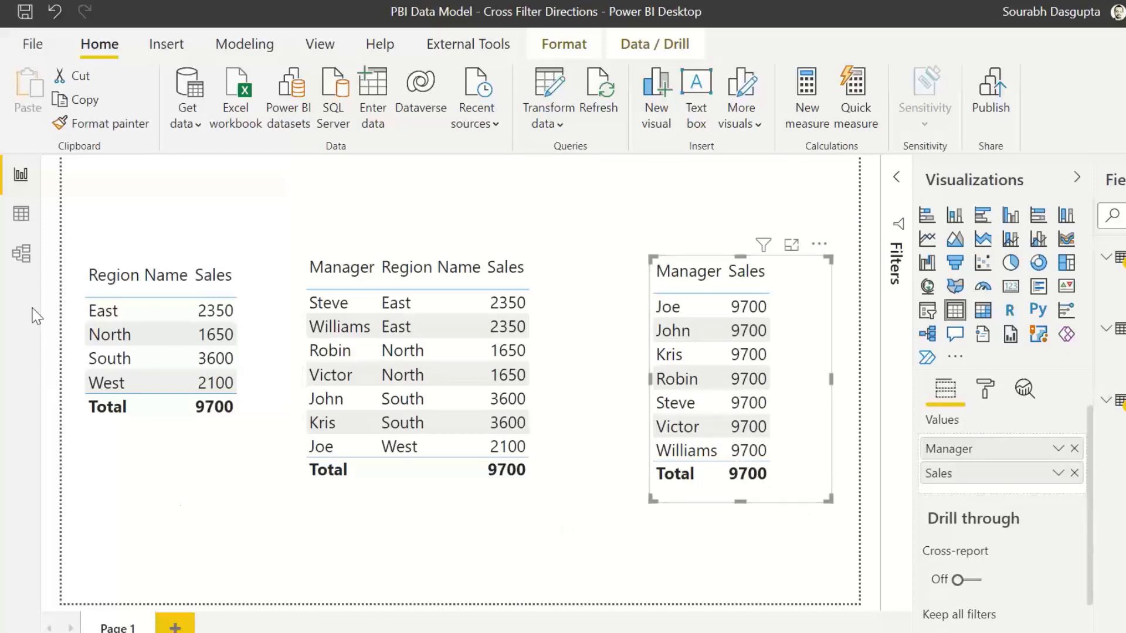
{"action": "left_click", "coordinate": [21, 253]}
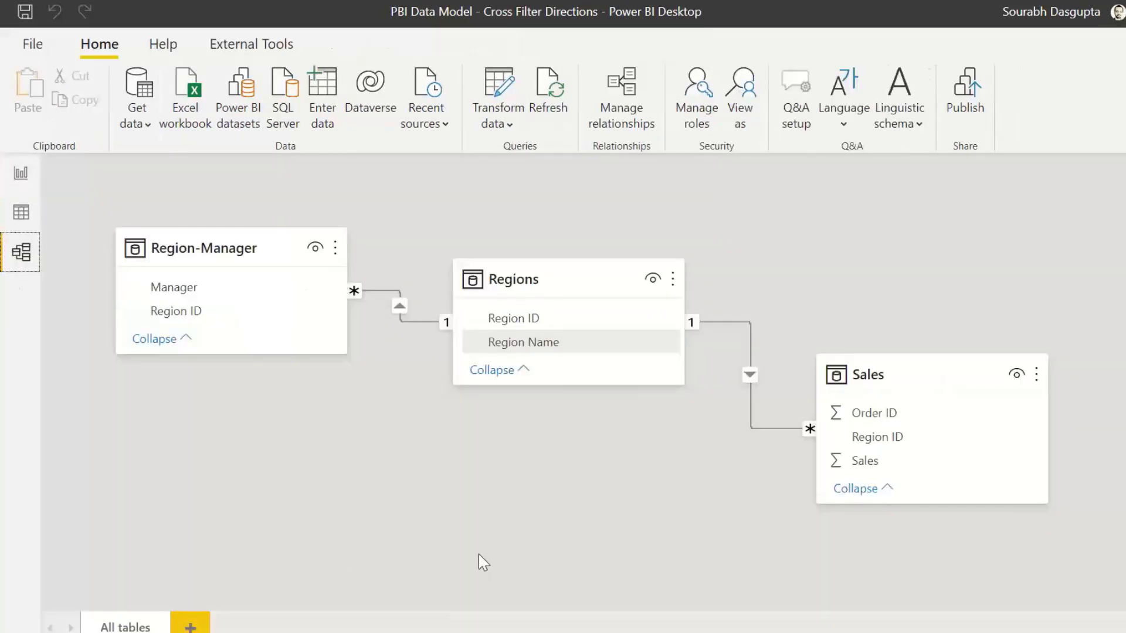
{"action": "left_click", "coordinate": [181, 291]}
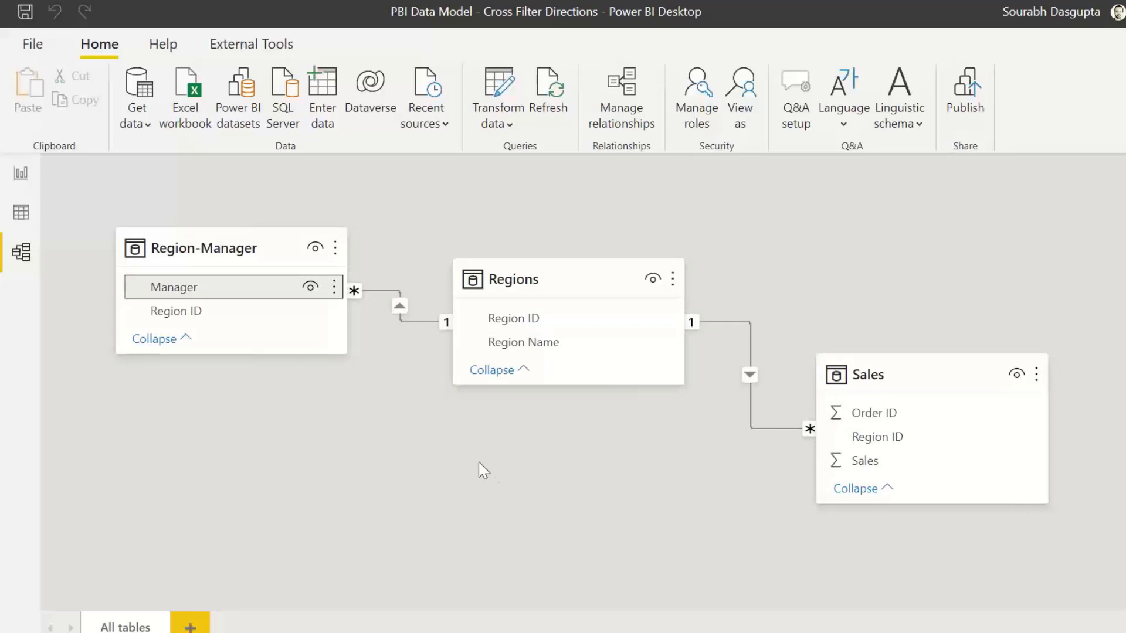
Step: Set the cross filter direction of the Region-Manager–Regions relationship to Both
{"action": "double_click", "coordinate": [416, 323]}
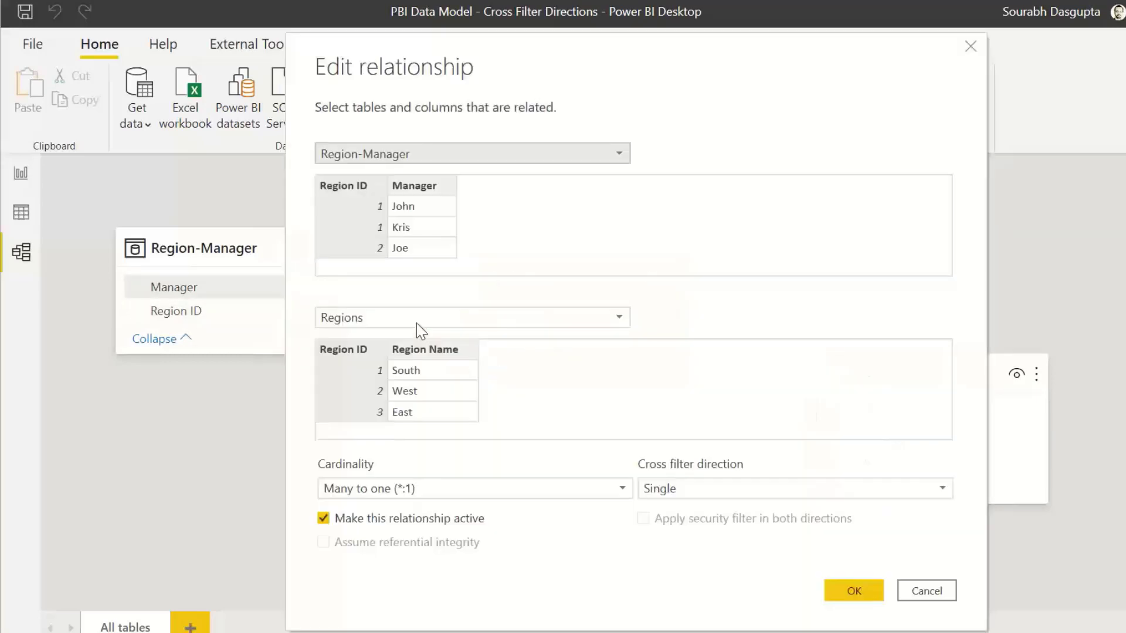
{"action": "left_click_drag", "start_coordinate": [623, 55], "coordinate": [744, 25]}
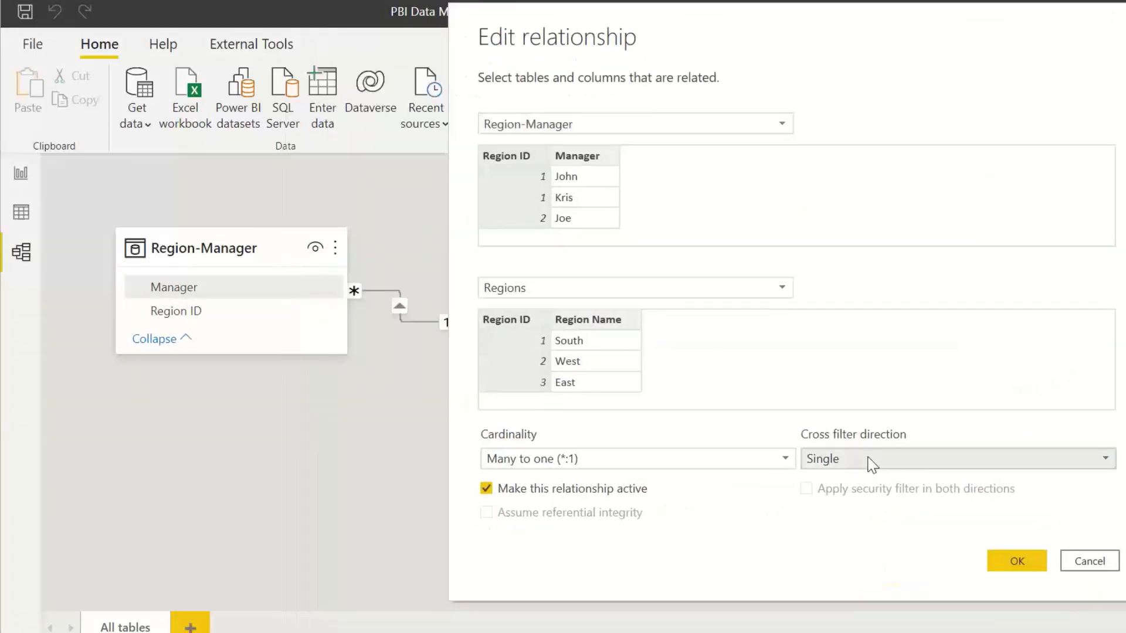
{"action": "left_click", "coordinate": [872, 462]}
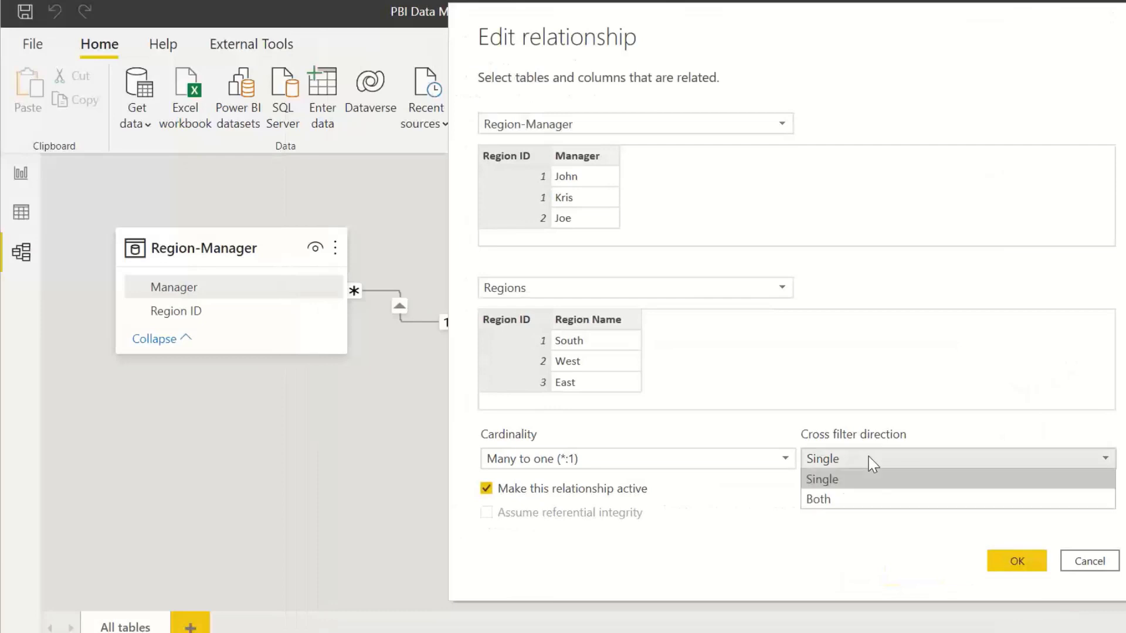
{"action": "left_click", "coordinate": [864, 497]}
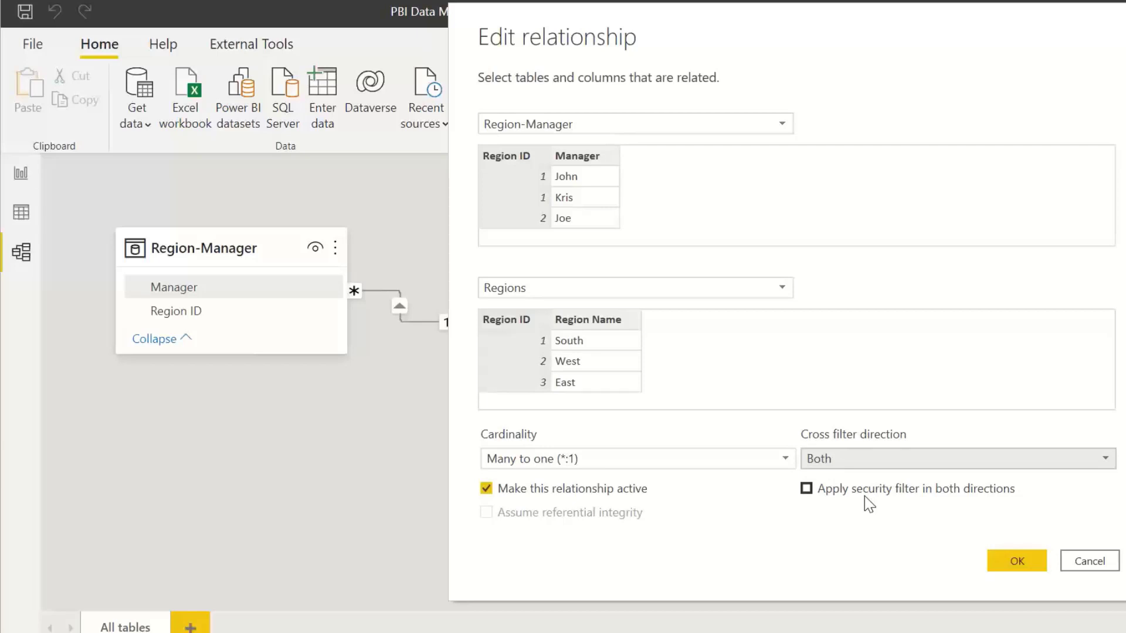
{"action": "left_click", "coordinate": [1009, 565]}
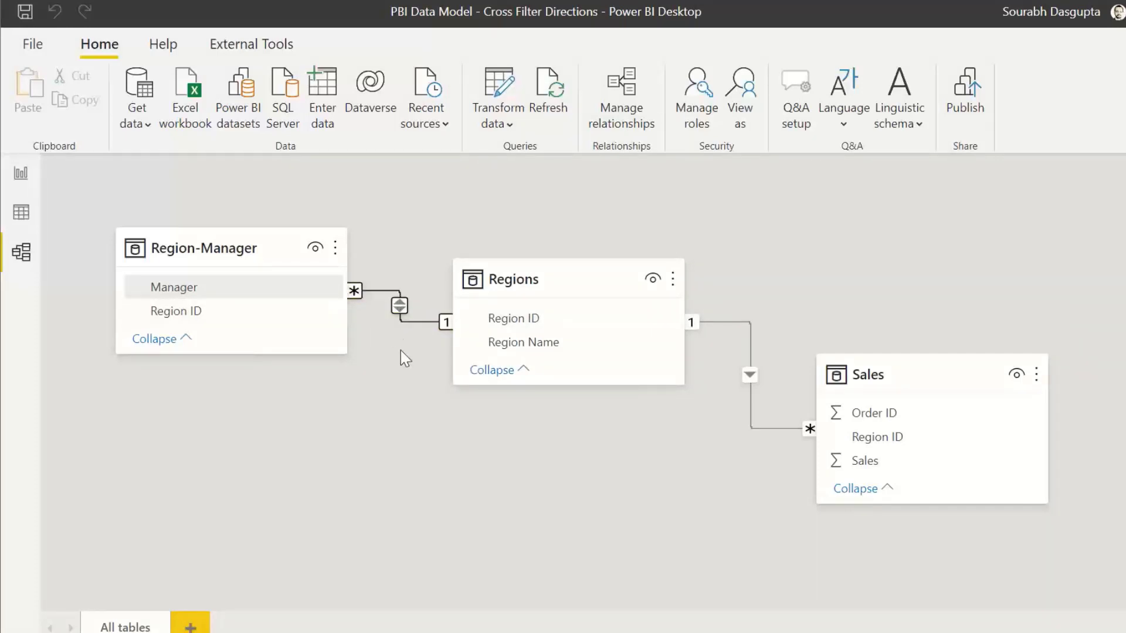
Step: Review the Manager/Sales table visual on the report page and the updated relationship in the model
{"action": "left_click", "coordinate": [20, 173]}
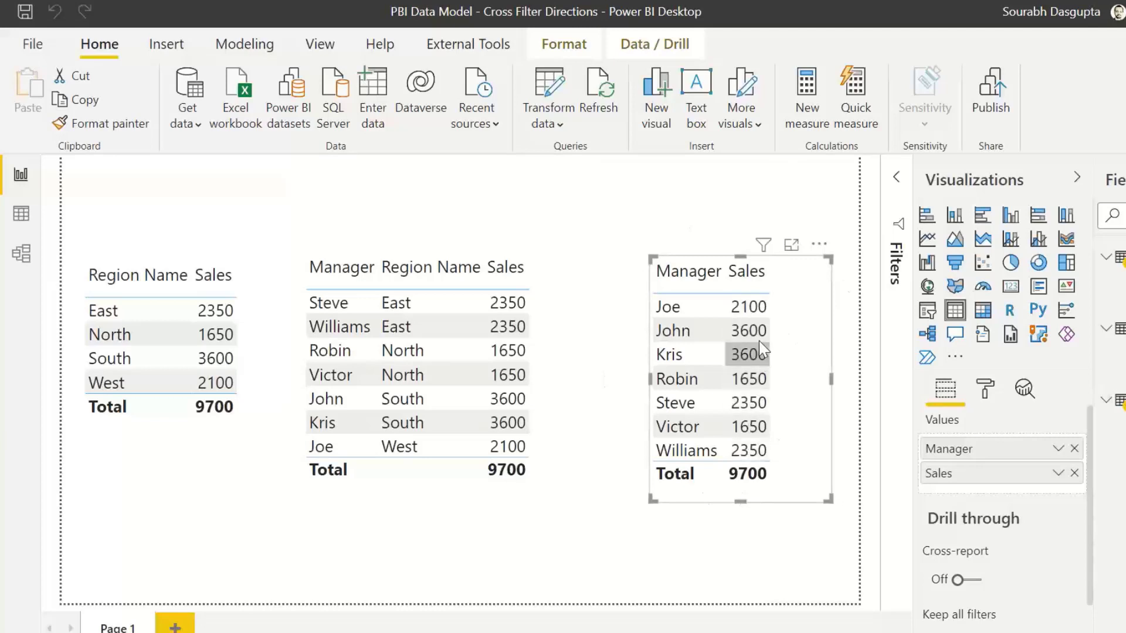
{"action": "left_click", "coordinate": [22, 253]}
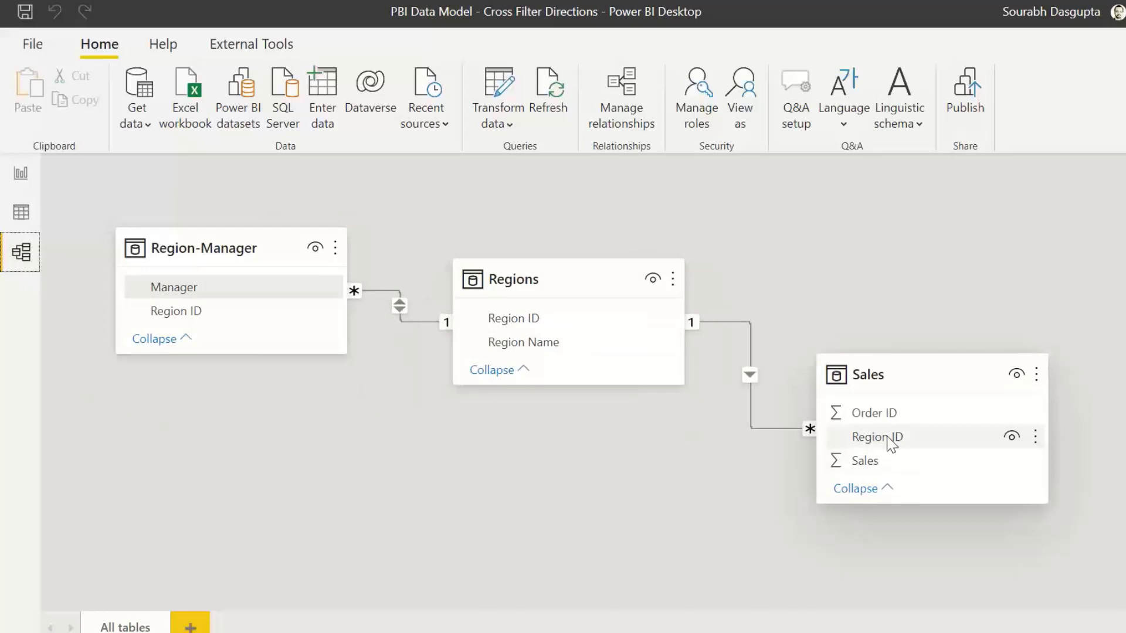
{"action": "left_click", "coordinate": [21, 173]}
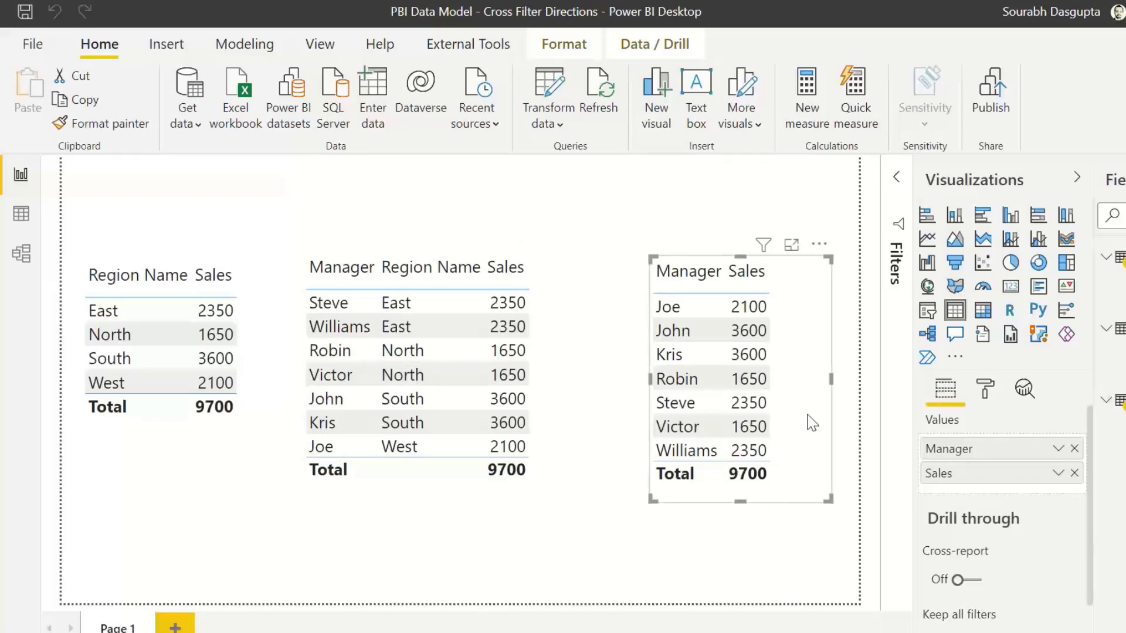
{"action": "left_click_drag", "start_coordinate": [809, 416], "coordinate": [783, 422]}
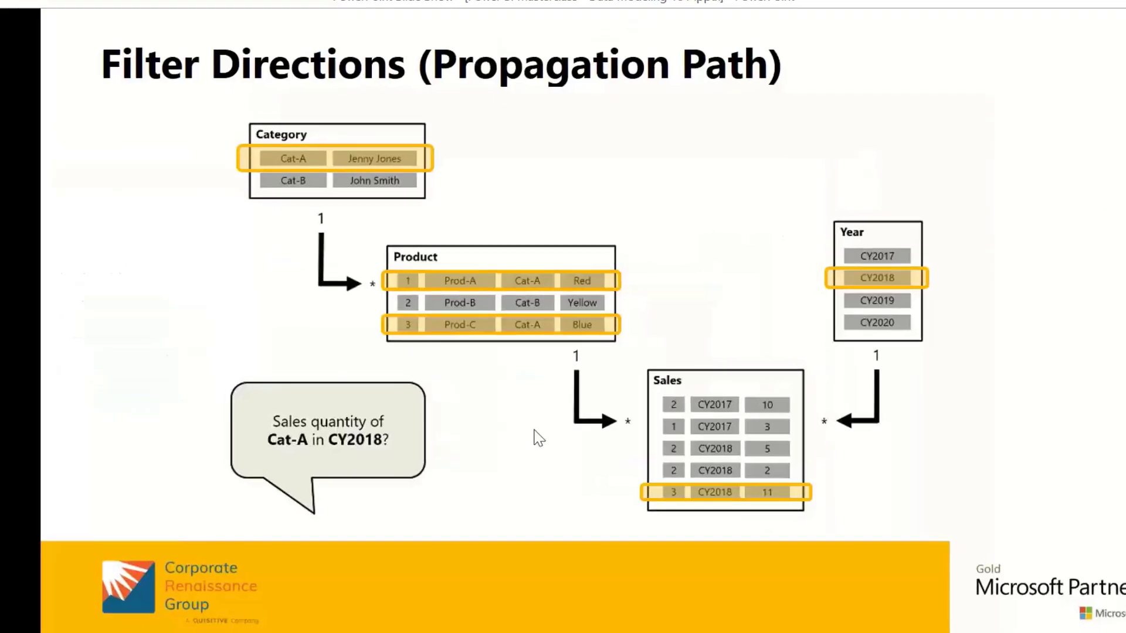
{"action": "left_click", "coordinate": [534, 430]}
{"action": "left_click", "coordinate": [534, 430]}
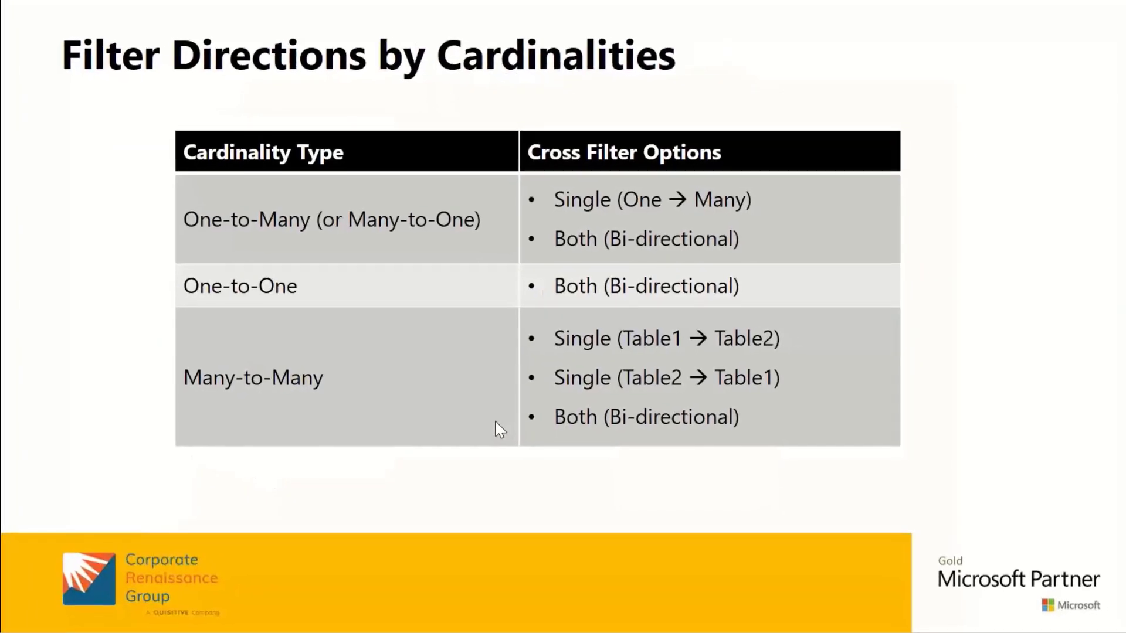
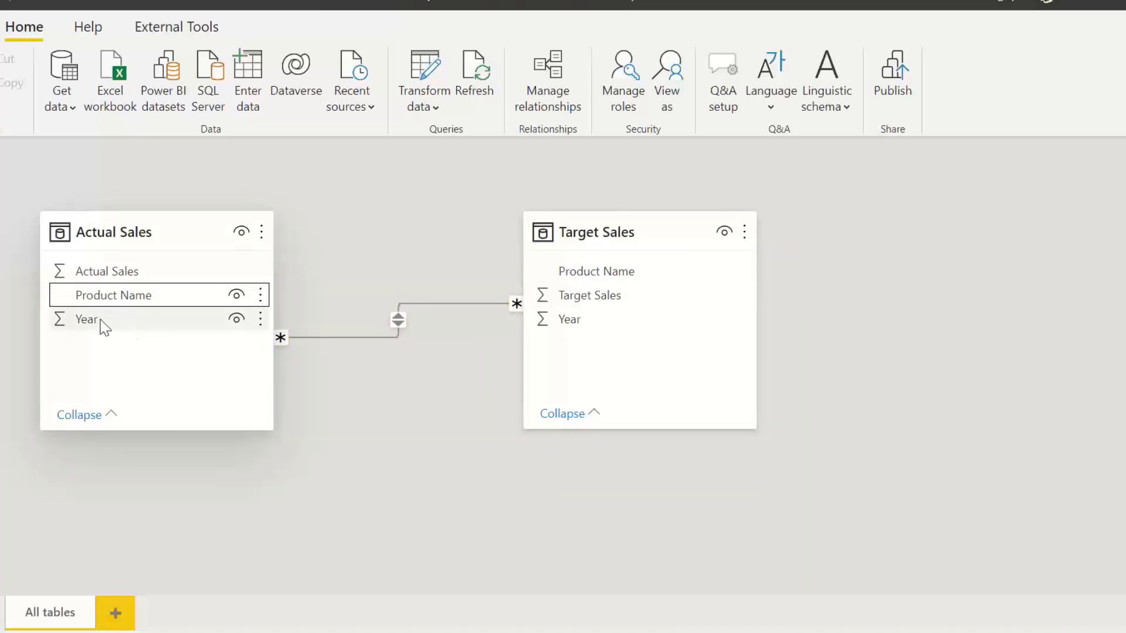
Step: Create an additional many-to-many relationship between the Year columns of Actual Sales and Target Sales
{"action": "left_click_drag", "start_coordinate": [87, 321], "coordinate": [578, 317]}
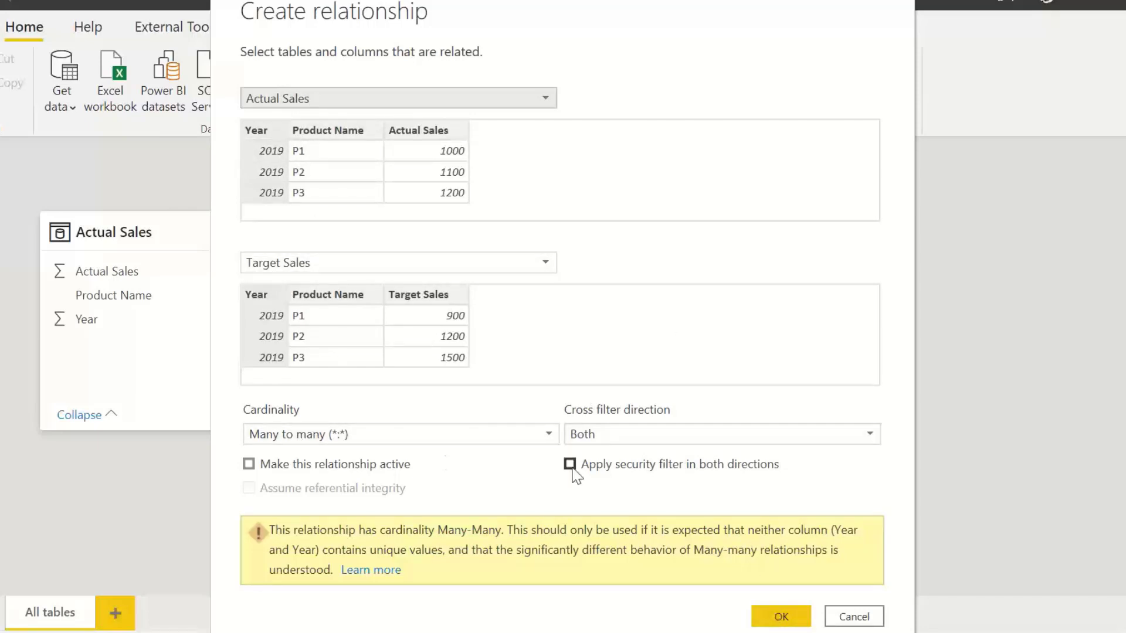
{"action": "left_click", "coordinate": [781, 617]}
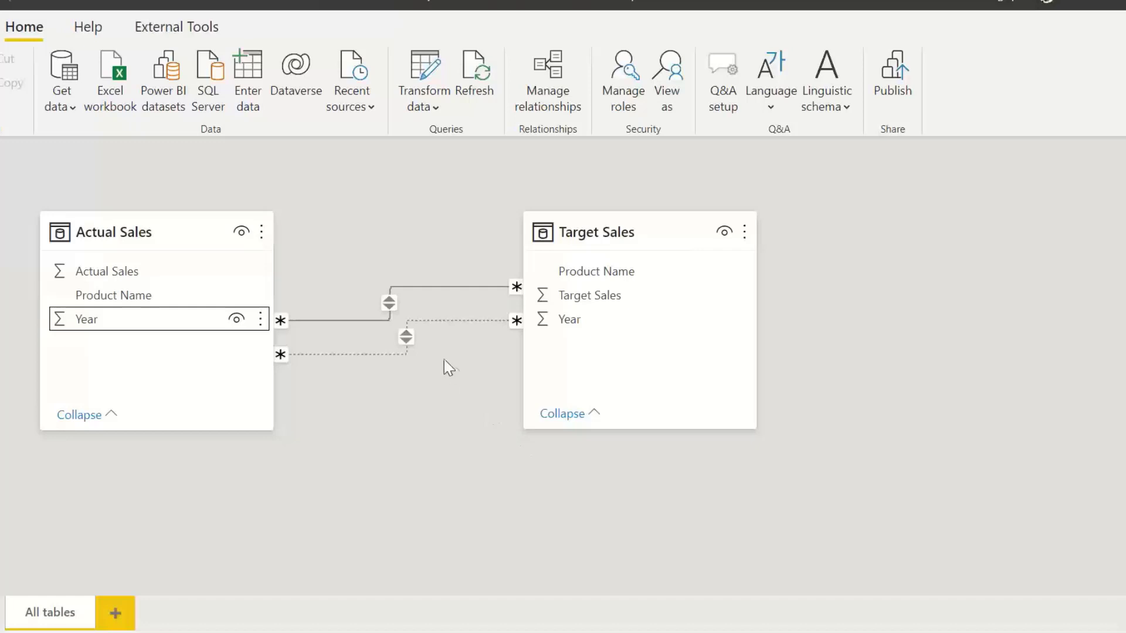
Step: Inspect the settings of both relationships between Actual Sales and Target Sales without changing them
{"action": "double_click", "coordinate": [434, 288]}
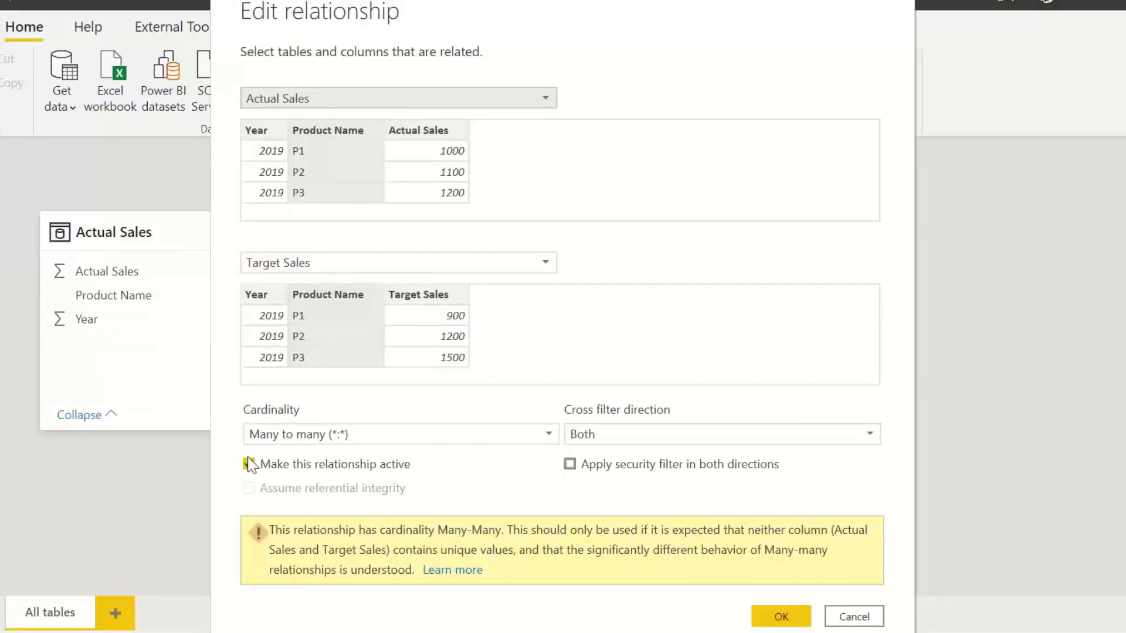
{"action": "left_click", "coordinate": [851, 618]}
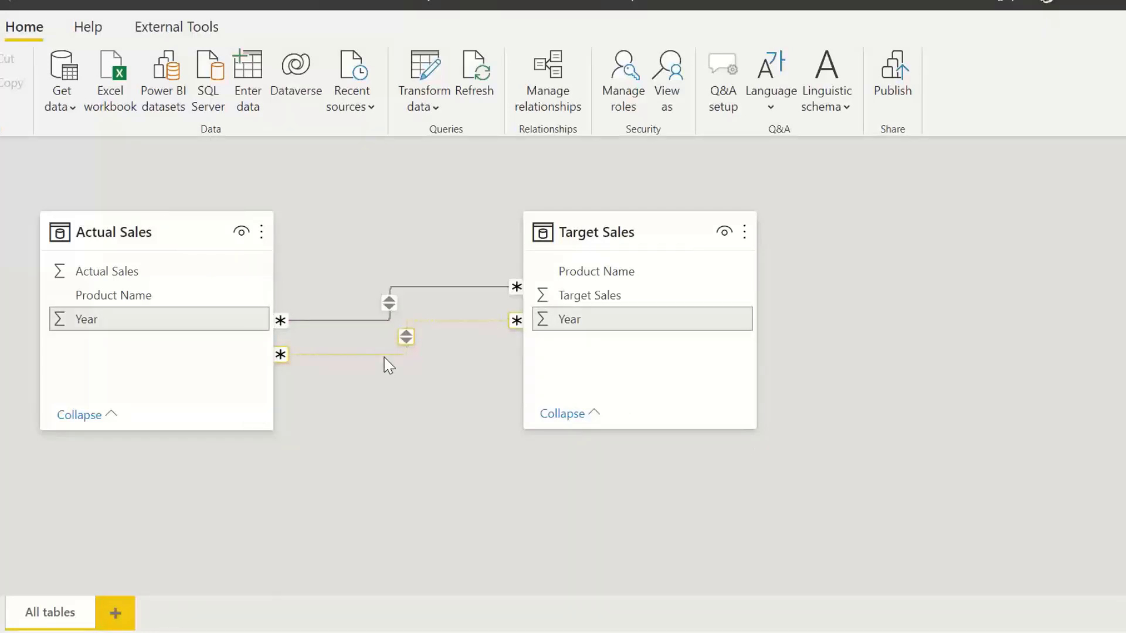
{"action": "double_click", "coordinate": [385, 356]}
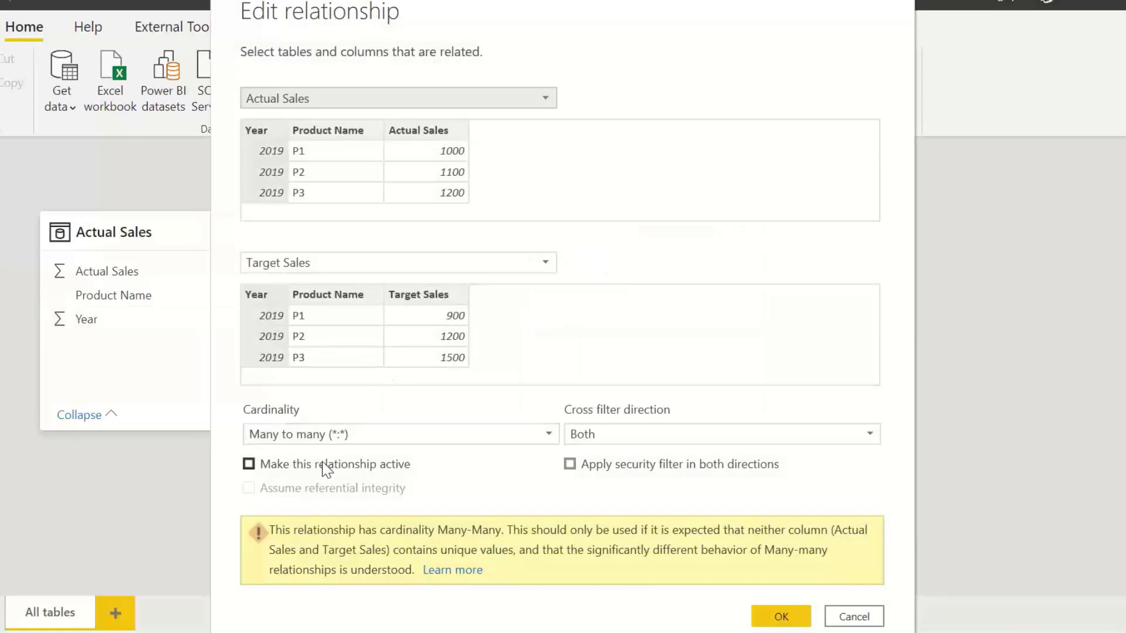
{"action": "left_click", "coordinate": [902, 3]}
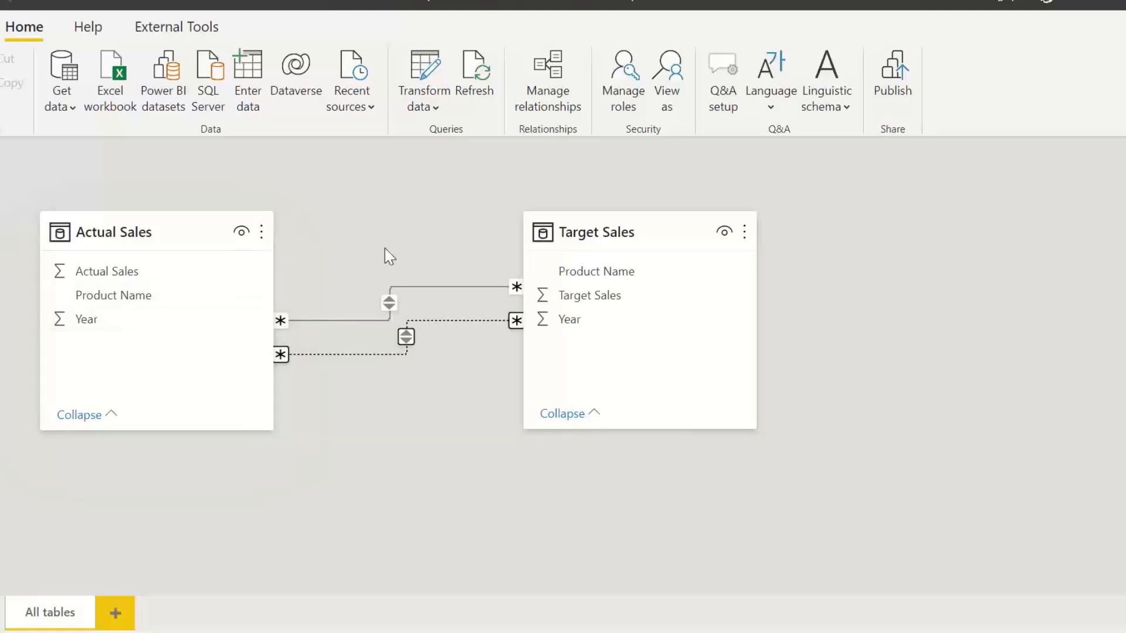
Step: Delete both relationships between the Actual Sales and Target Sales tables
{"action": "right_click", "coordinate": [424, 288]}
{"action": "left_click", "coordinate": [445, 300]}
{"action": "left_click", "coordinate": [658, 359]}
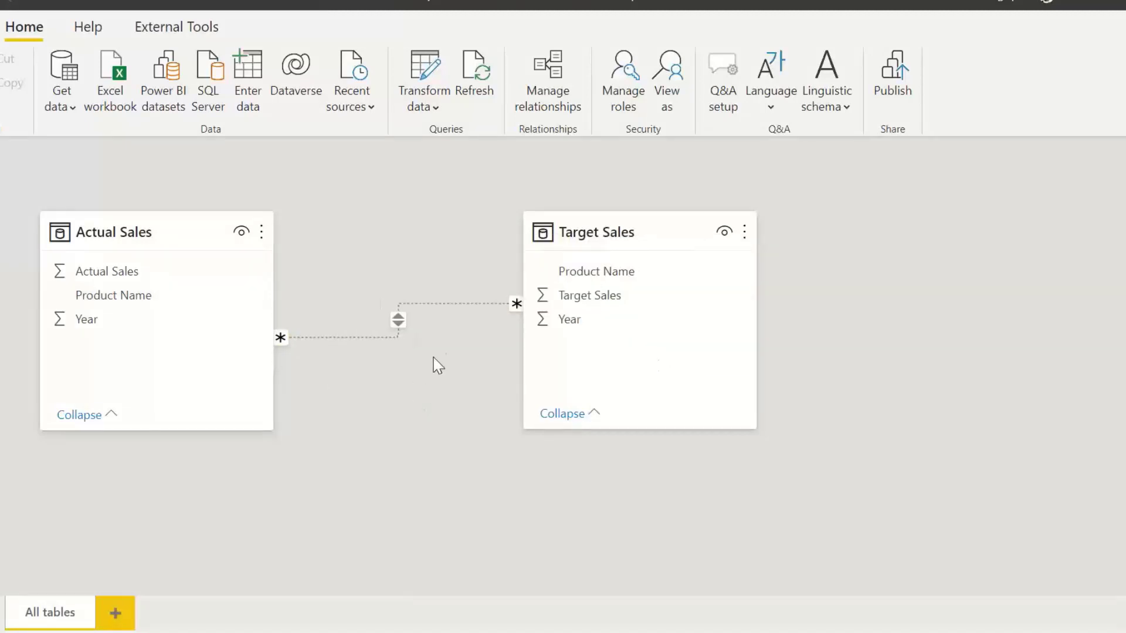
{"action": "right_click", "coordinate": [440, 306]}
{"action": "left_click", "coordinate": [462, 315]}
{"action": "left_click", "coordinate": [654, 356]}
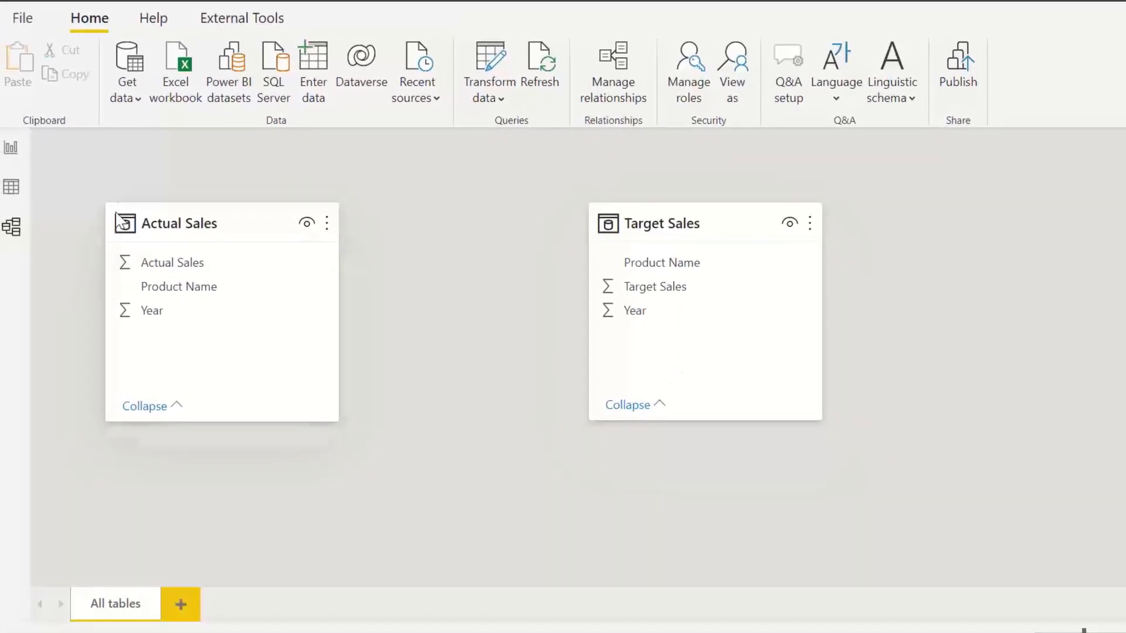
Step: Open the Power Query Editor to transform the data
{"action": "left_click", "coordinate": [7, 187]}
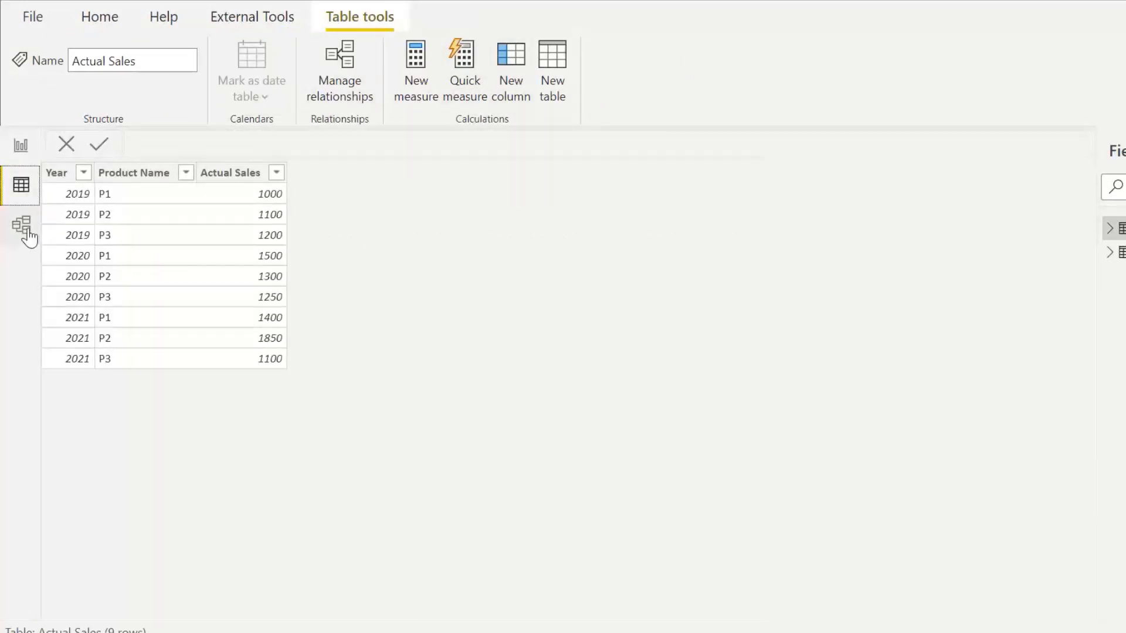
{"action": "left_click", "coordinate": [21, 227]}
{"action": "left_click", "coordinate": [513, 96]}
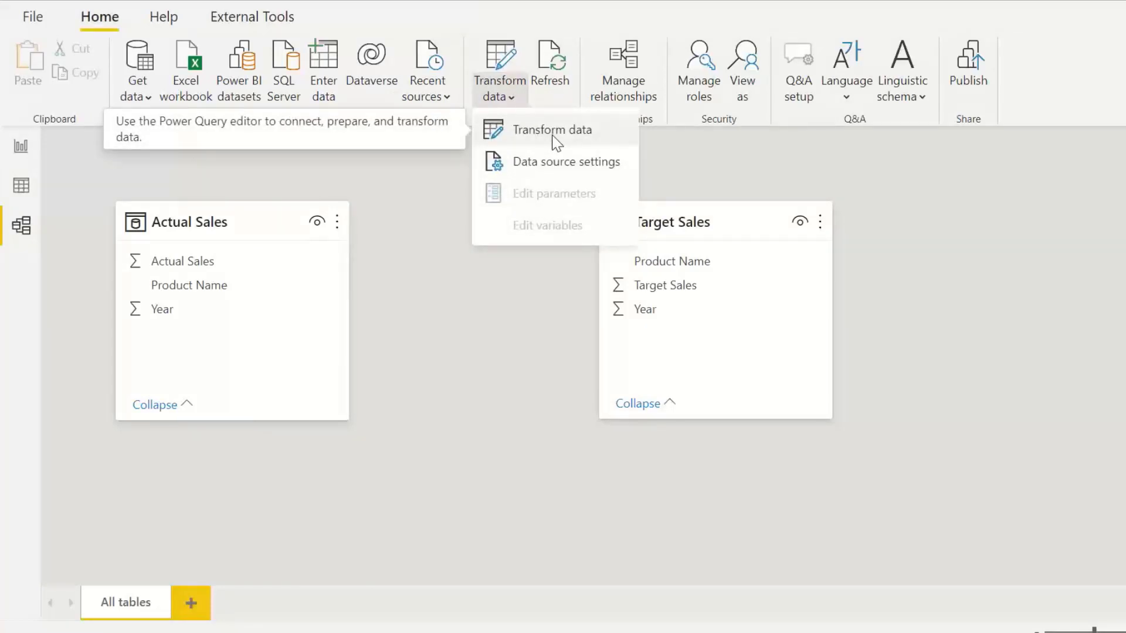
{"action": "left_click", "coordinate": [611, 131]}
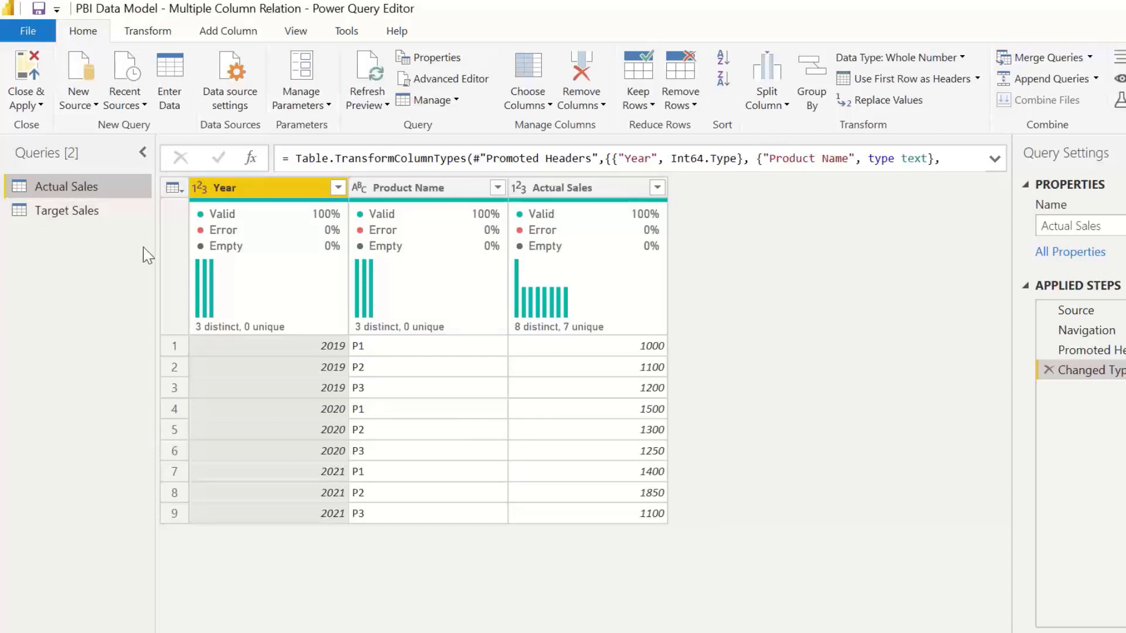
Step: Merge Year and Product Name in Actual Sales into a new column Key_Actual, separated by a comma
{"action": "left_click", "coordinate": [276, 188]}
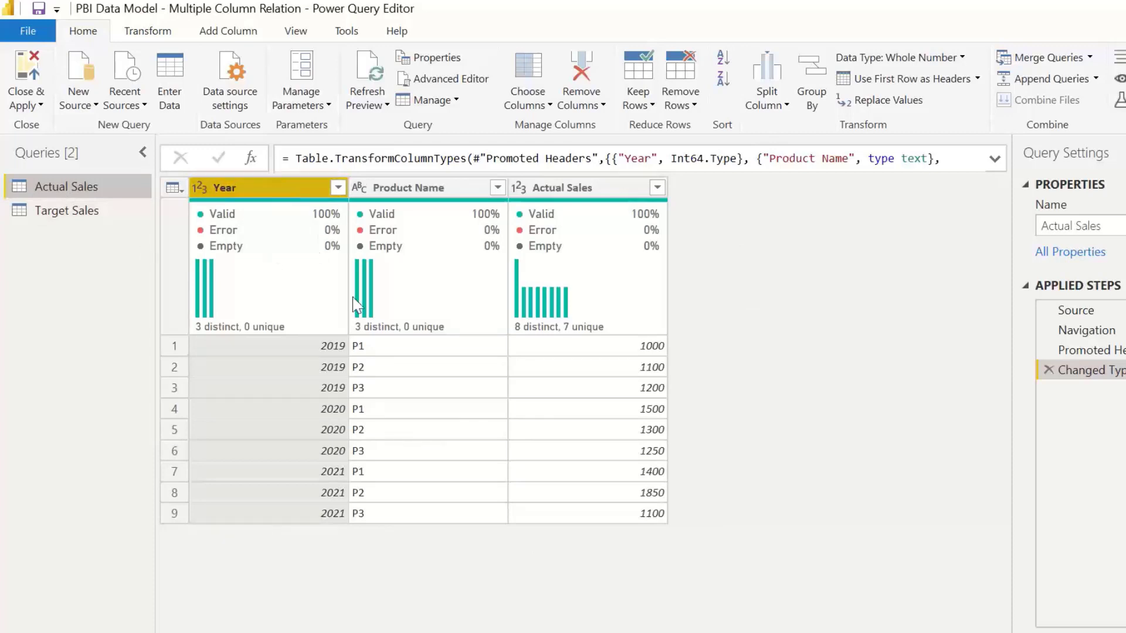
{"action": "left_click", "coordinate": [425, 187], "text": "ctrl"}
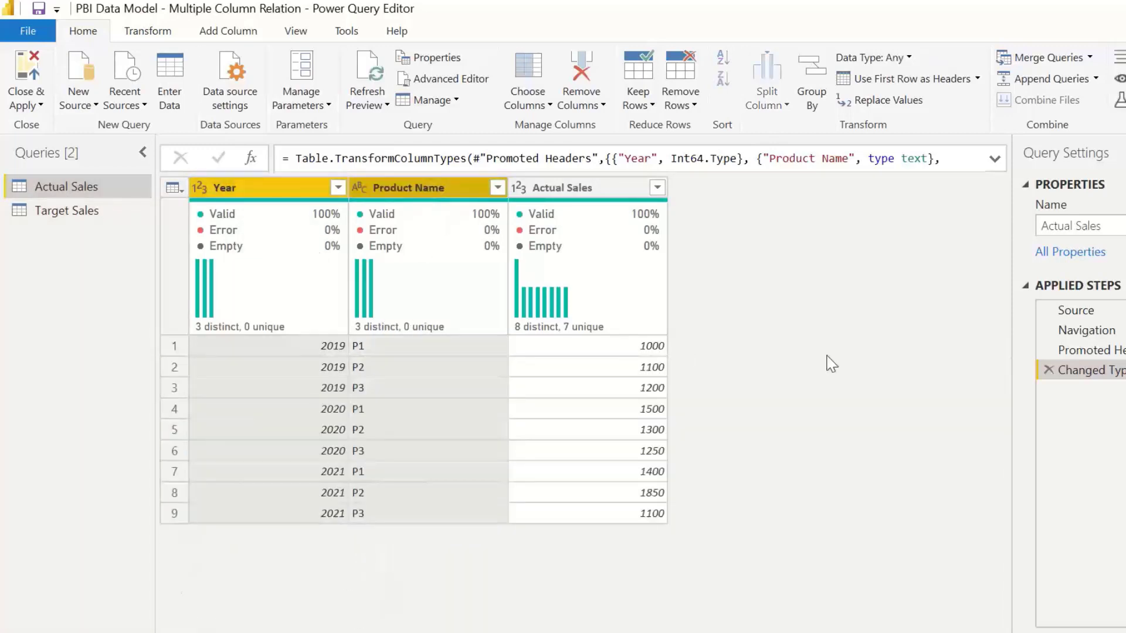
{"action": "left_click", "coordinate": [228, 33]}
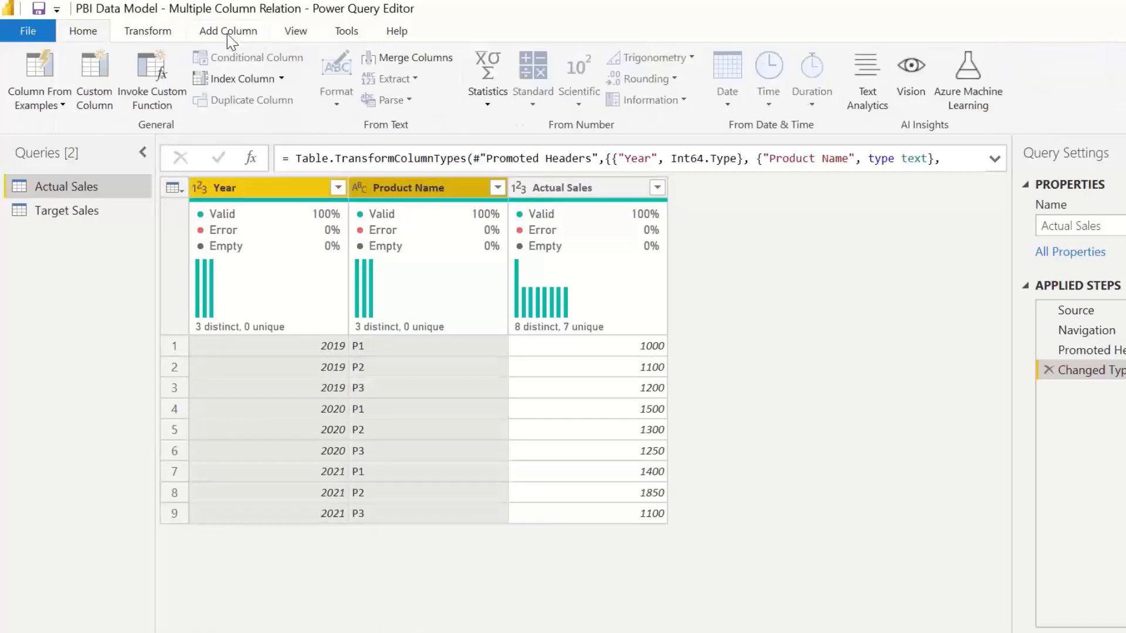
{"action": "left_click", "coordinate": [421, 59]}
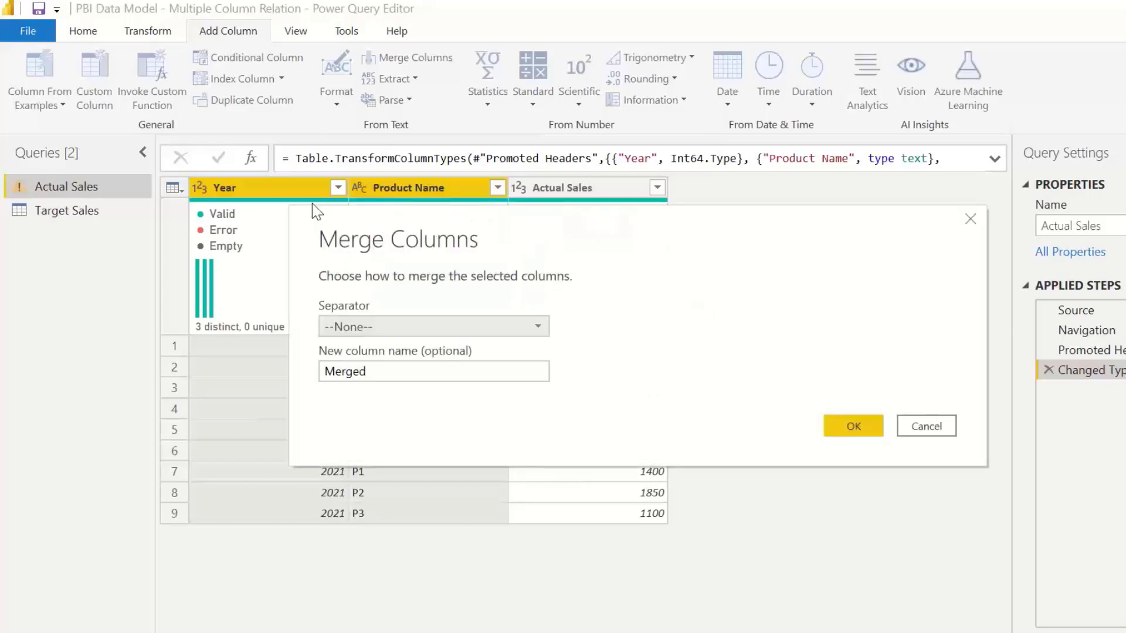
{"action": "left_click", "coordinate": [386, 325]}
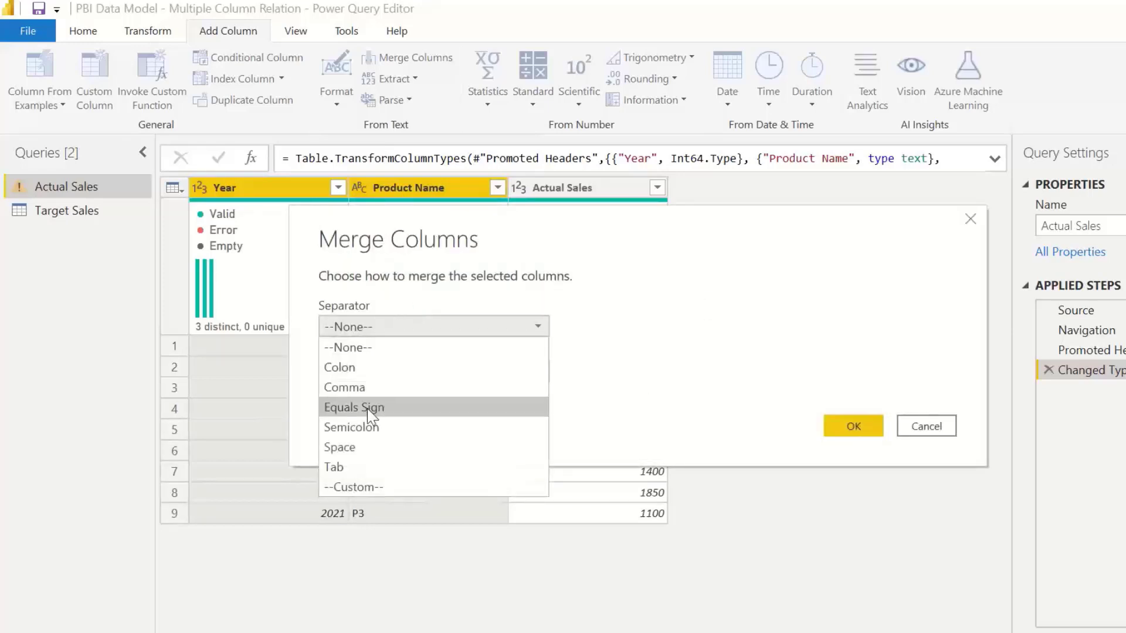
{"action": "left_click", "coordinate": [352, 387]}
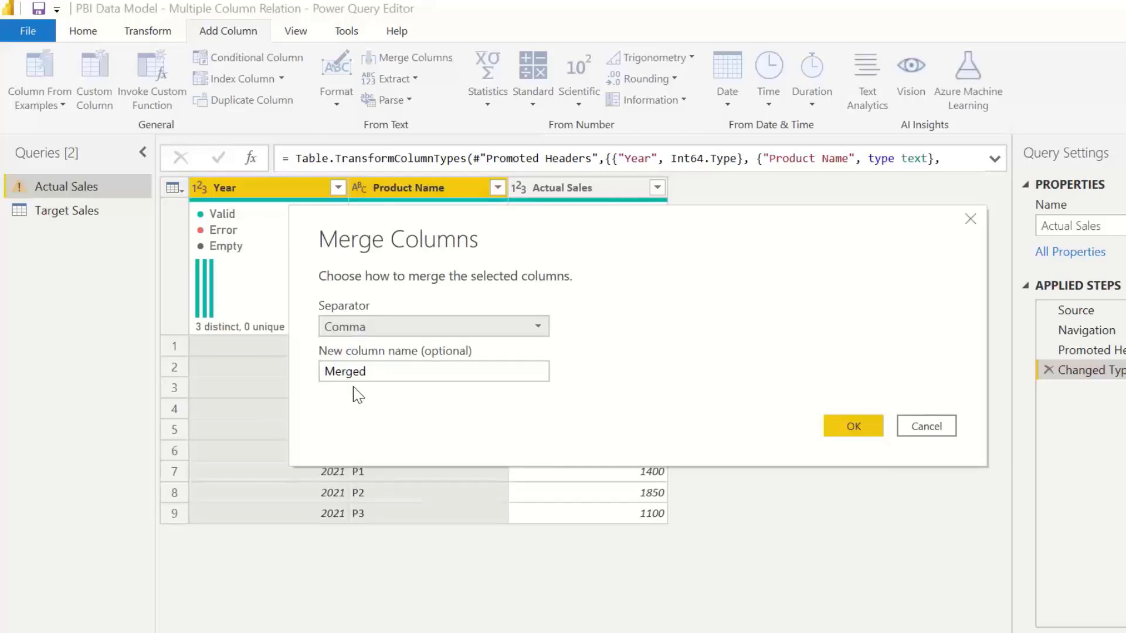
{"action": "double_click", "coordinate": [377, 372]}
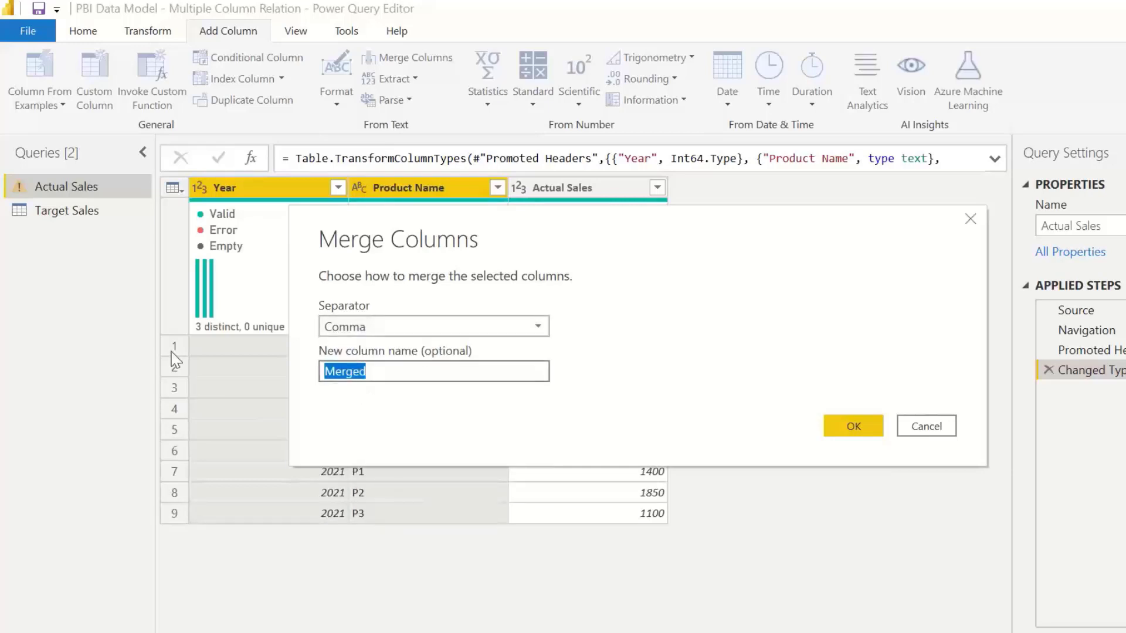
{"action": "type", "text": "Key_Actual"}
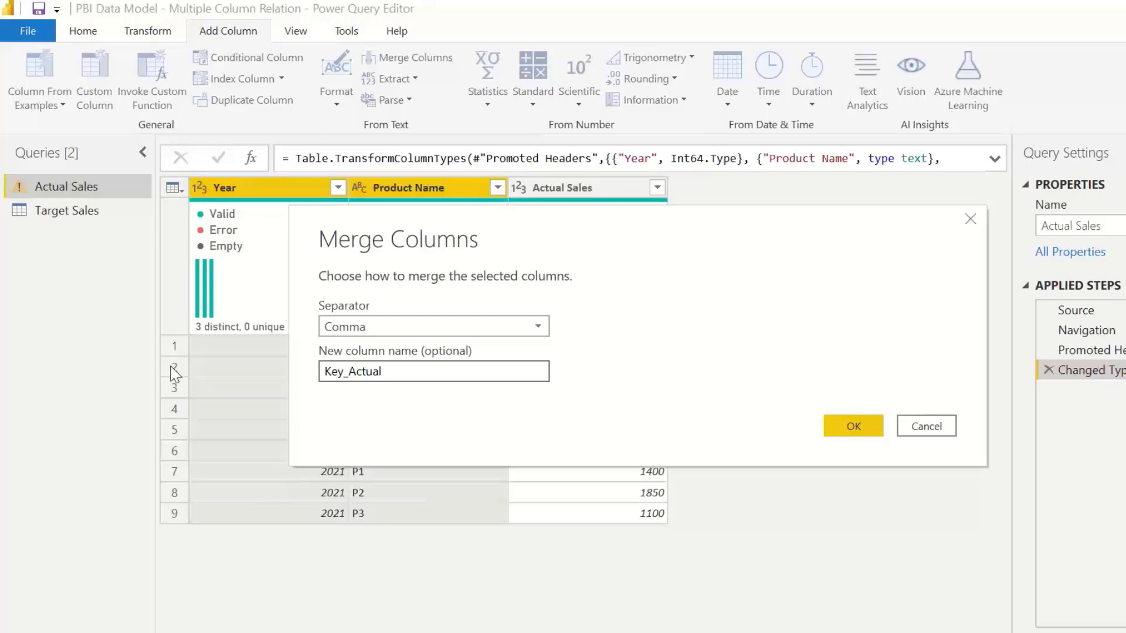
{"action": "left_click_drag", "start_coordinate": [397, 378], "coordinate": [227, 372]}
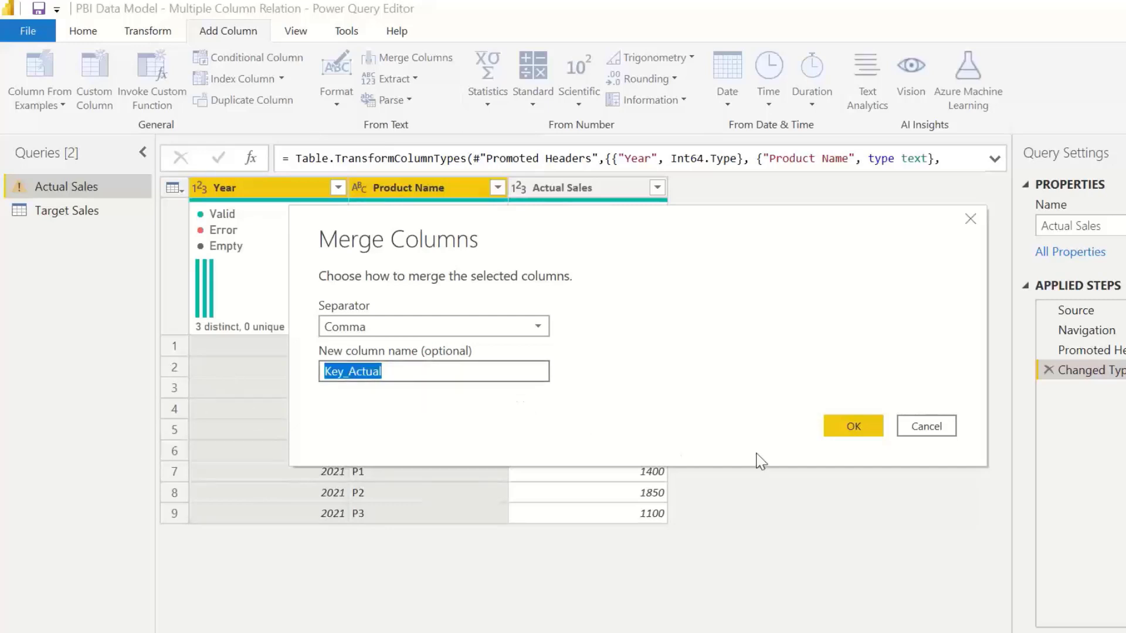
{"action": "left_click", "coordinate": [853, 425]}
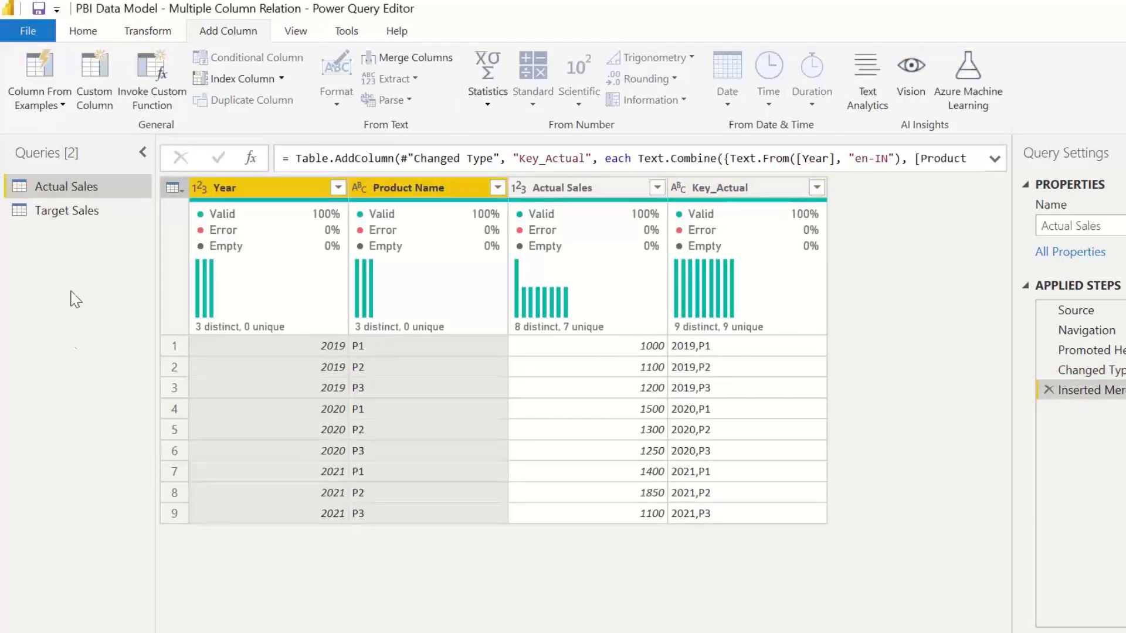
Step: Merge Year and Product Name in Target Sales into a comma-separated column Key_target, then close and apply the queries
{"action": "left_click", "coordinate": [66, 212]}
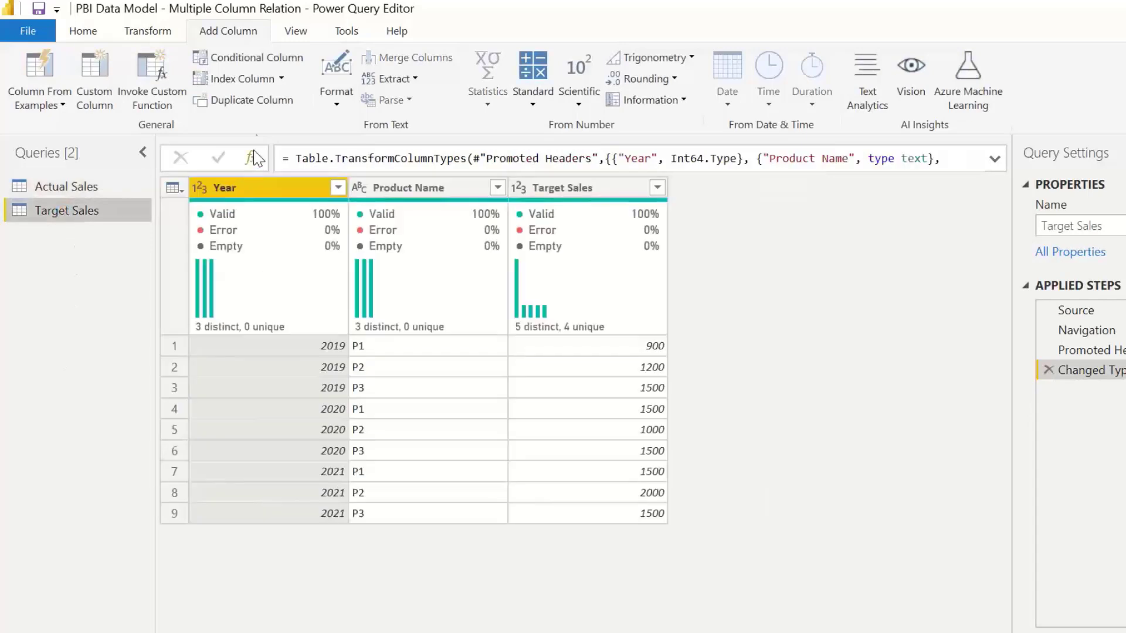
{"action": "left_click", "coordinate": [272, 188]}
{"action": "left_click", "coordinate": [404, 188], "text": "ctrl"}
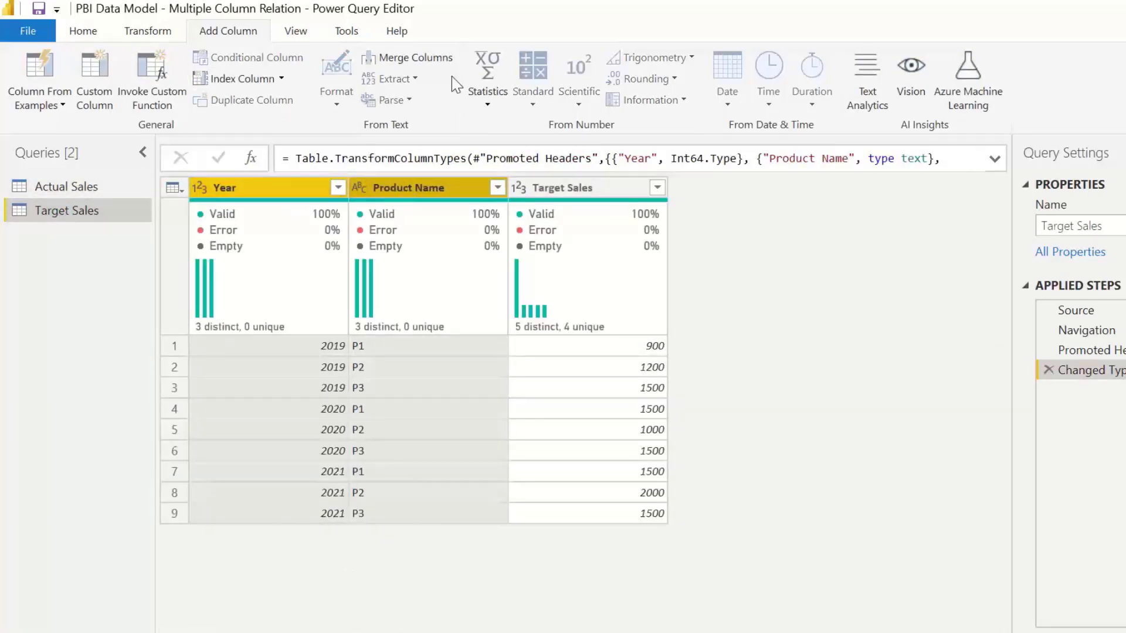
{"action": "left_click", "coordinate": [427, 57]}
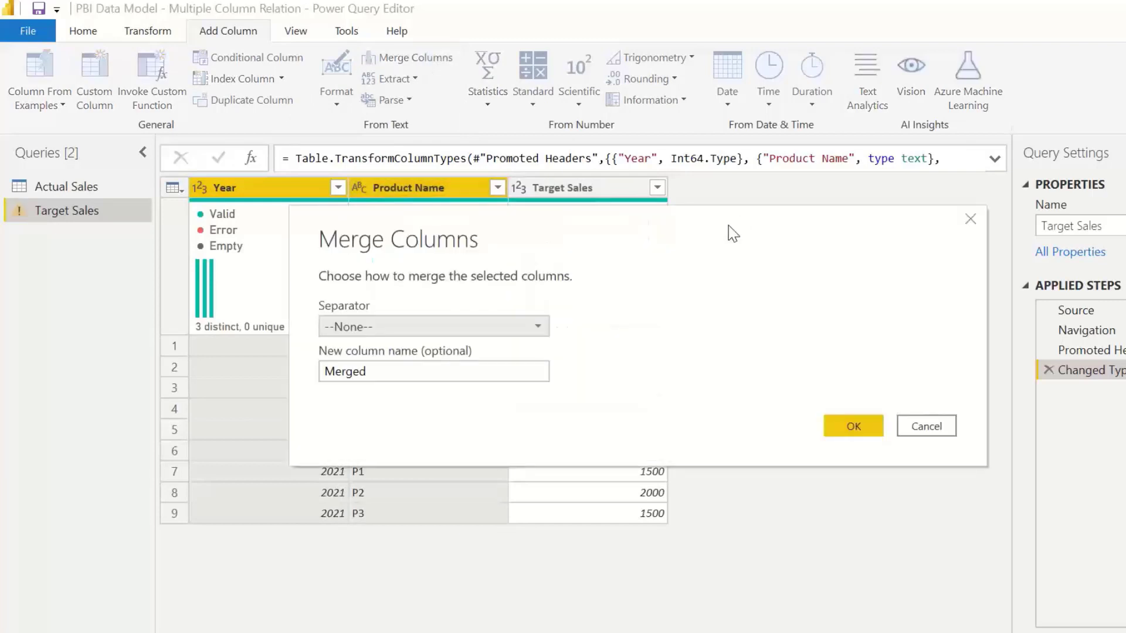
{"action": "left_click", "coordinate": [411, 326]}
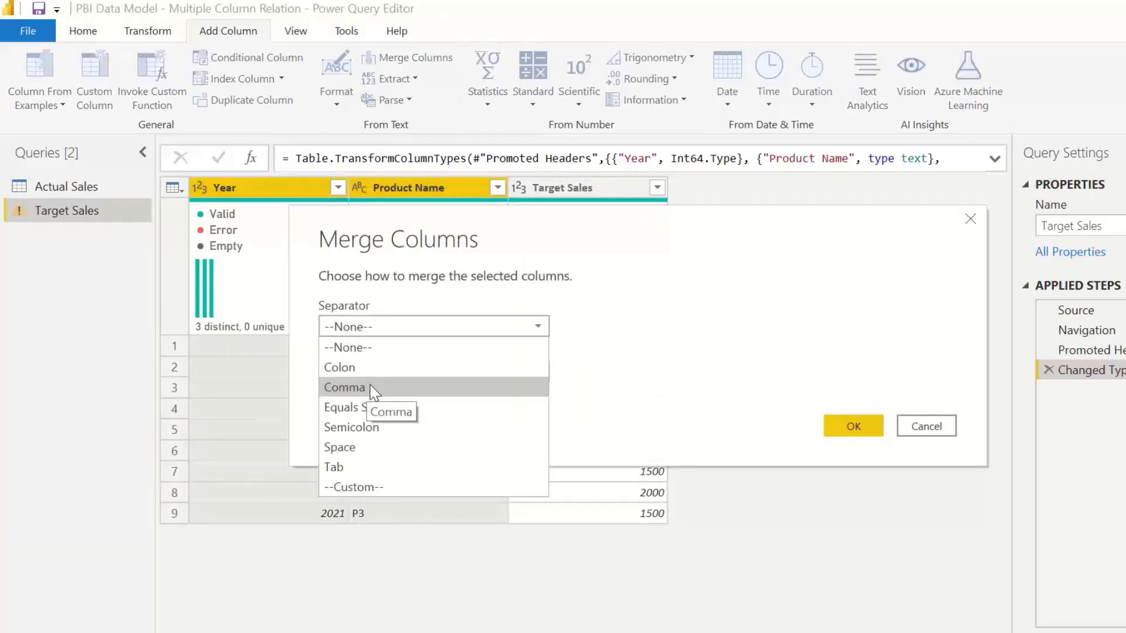
{"action": "left_click", "coordinate": [351, 388]}
{"action": "key", "text": "Tab"}
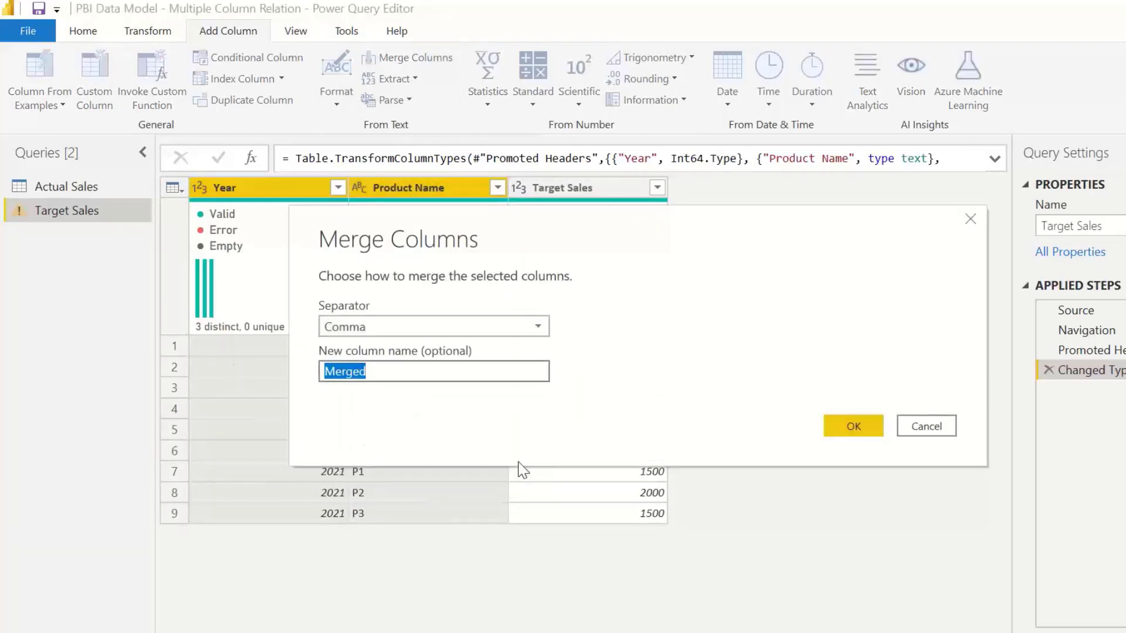
{"action": "type", "text": "target"}
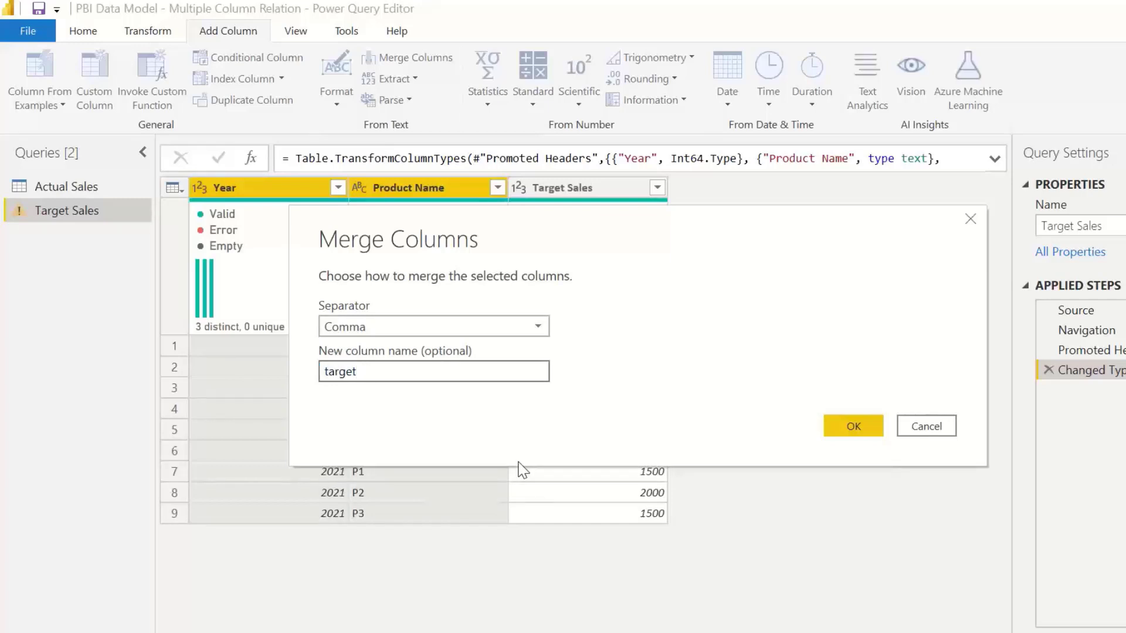
{"action": "key", "text": "Home"}
{"action": "type", "text": "Key_"}
{"action": "left_click", "coordinate": [851, 426]}
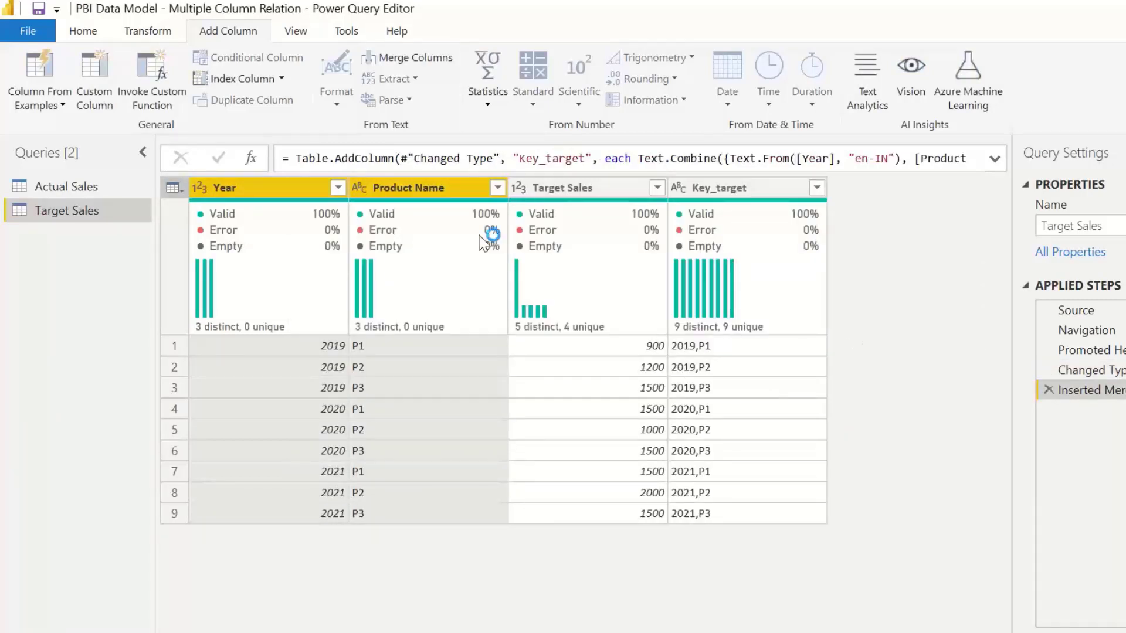
{"action": "left_click", "coordinate": [27, 31]}
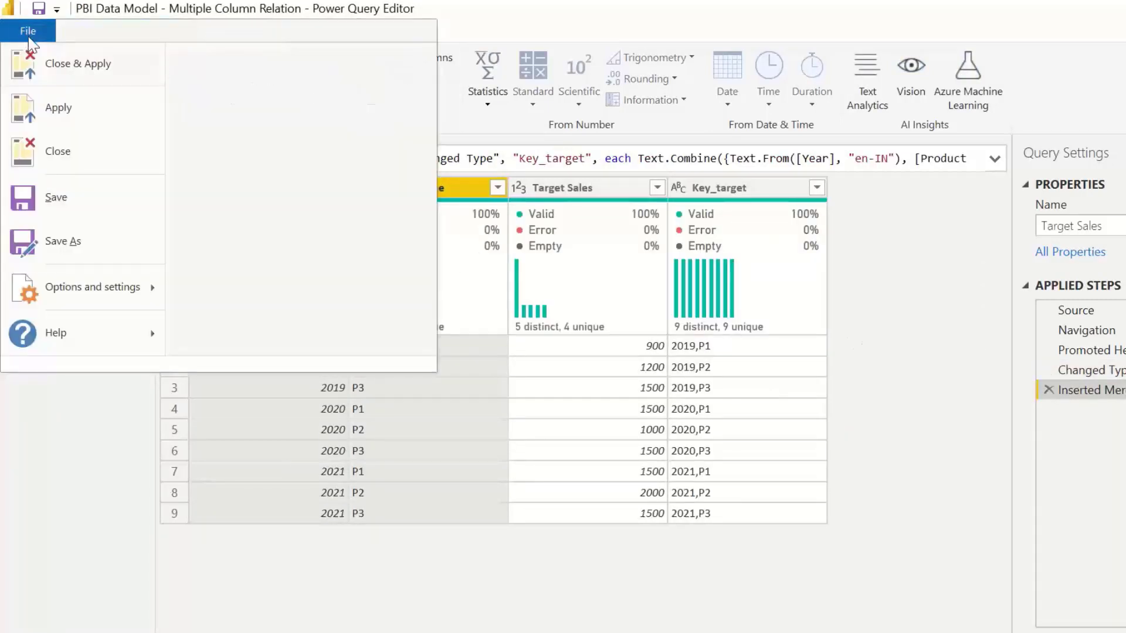
{"action": "left_click", "coordinate": [80, 65]}
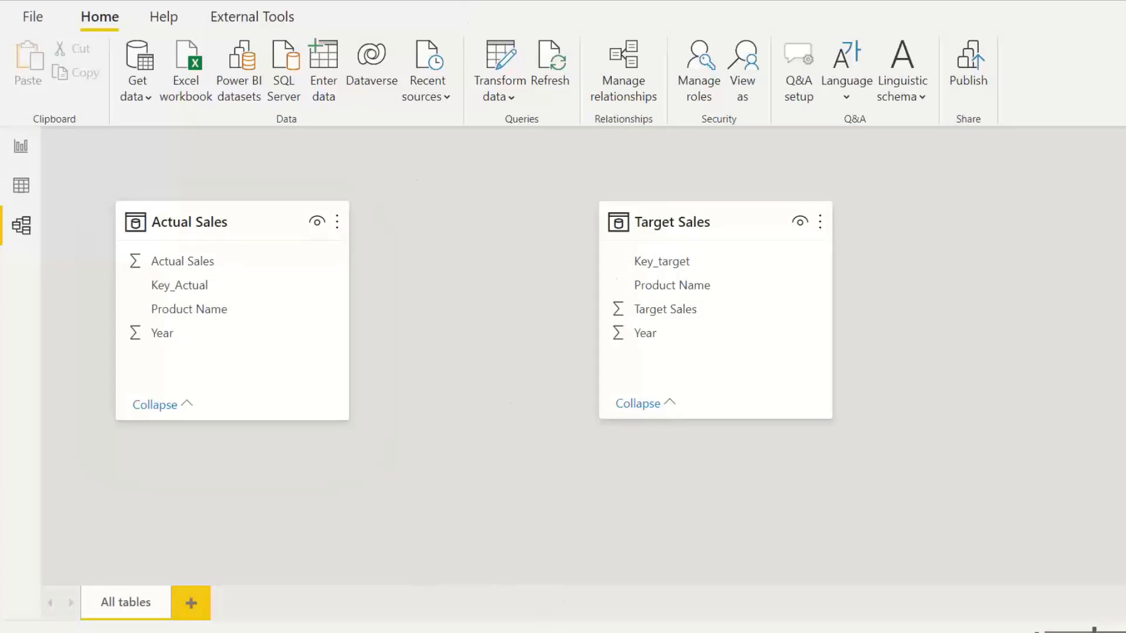
Step: Relate Key_Actual in Actual Sales to Key_target in Target Sales and reposition the Target Sales table
{"action": "left_click", "coordinate": [205, 287]}
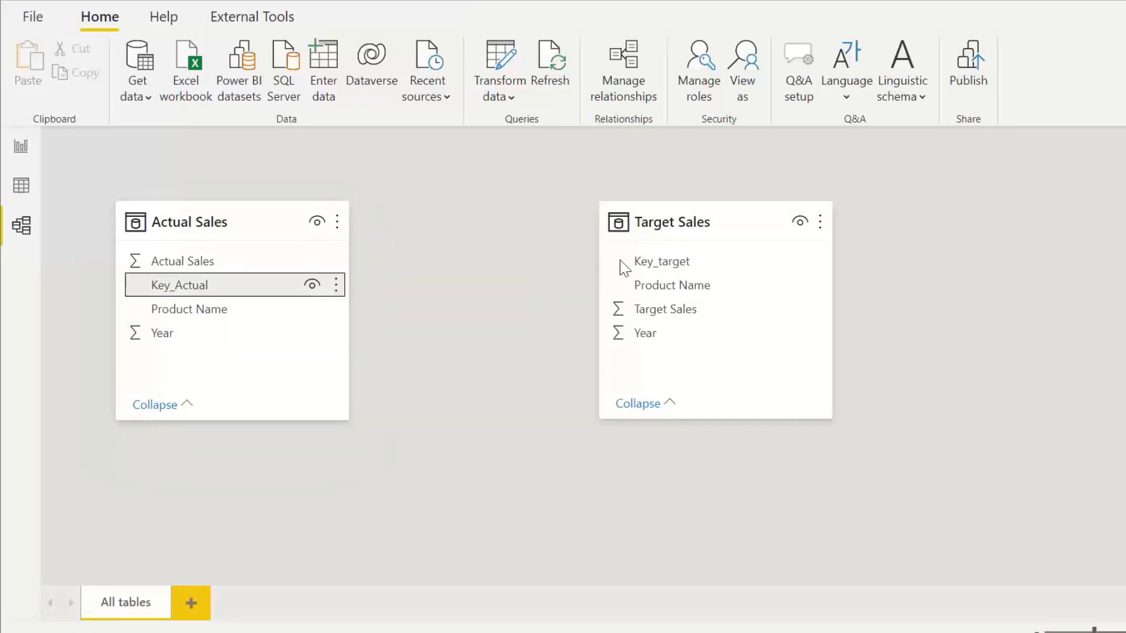
{"action": "left_click_drag", "start_coordinate": [166, 287], "coordinate": [652, 268]}
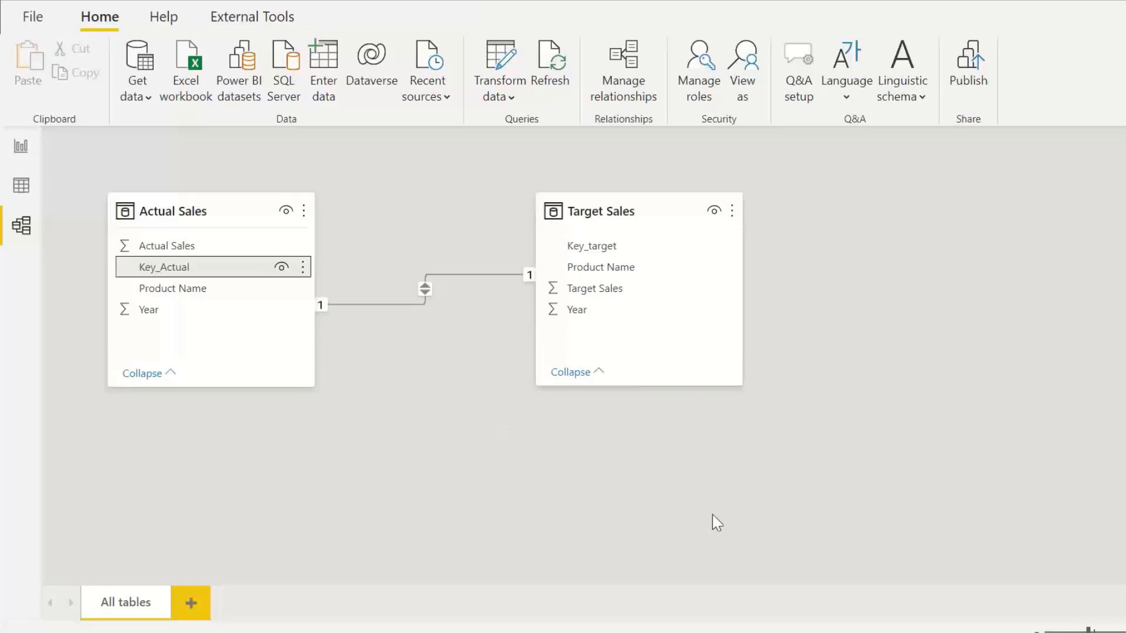
{"action": "left_click_drag", "start_coordinate": [231, 201], "coordinate": [801, 220]}
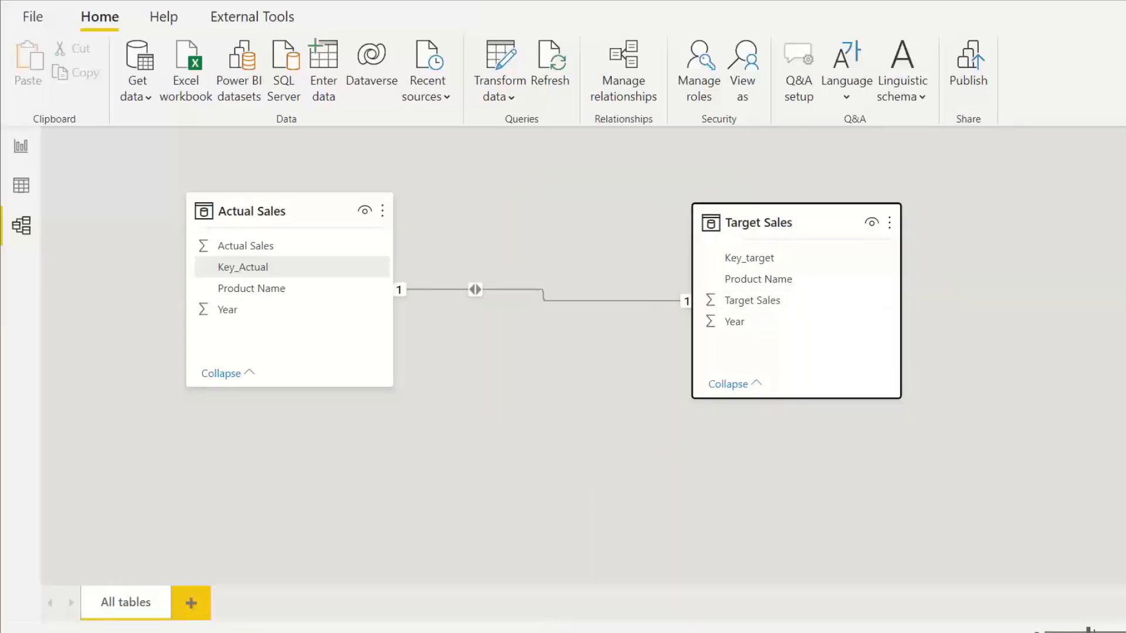
Step: Switch to the open Power BI file for the Inactive Relationships data model
{"action": "mouse_move", "coordinate": [563, 632]}
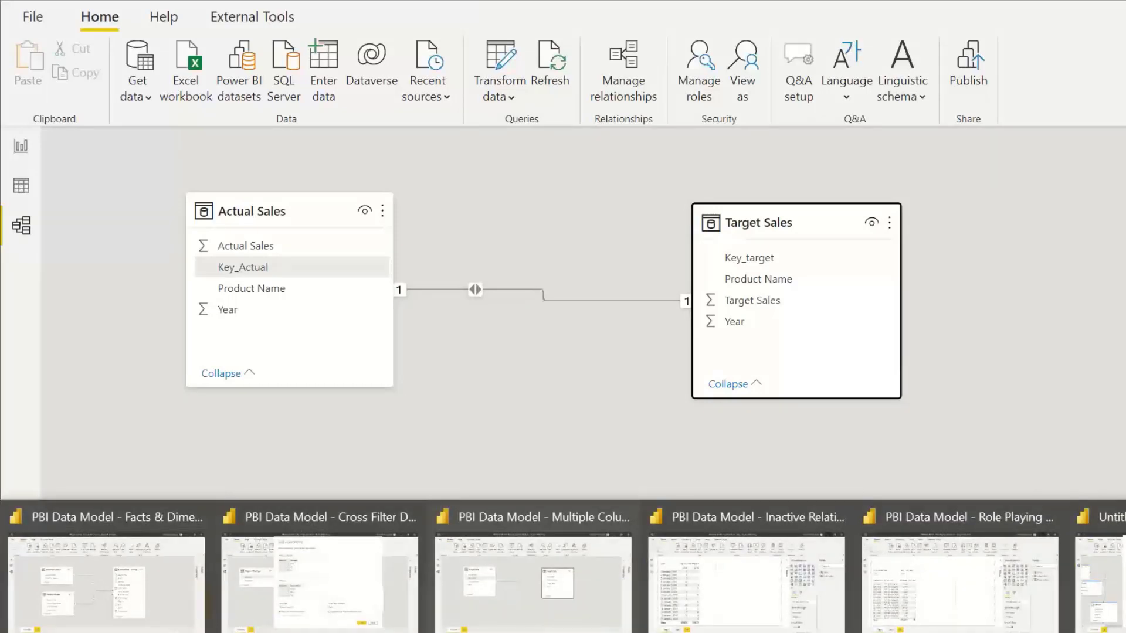
{"action": "left_click", "coordinate": [785, 514]}
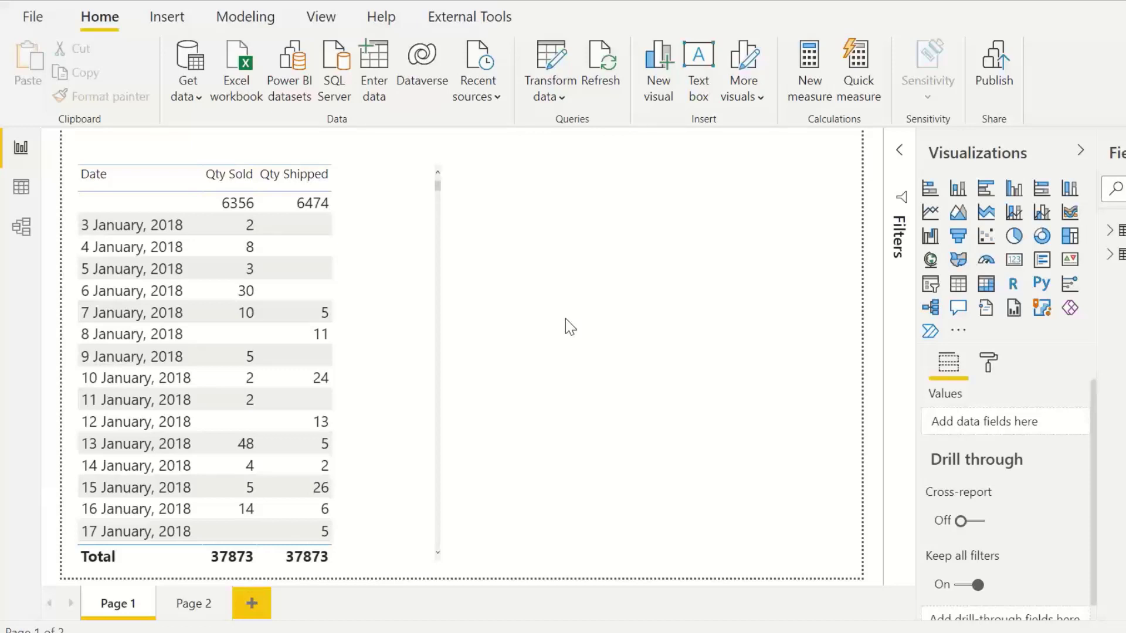
Step: Scroll through the date table visual and select the 20 January 2018 row to highlight its quantities
{"action": "scroll", "coordinate": [136, 378], "scroll_direction": "down", "scroll_amount": 1}
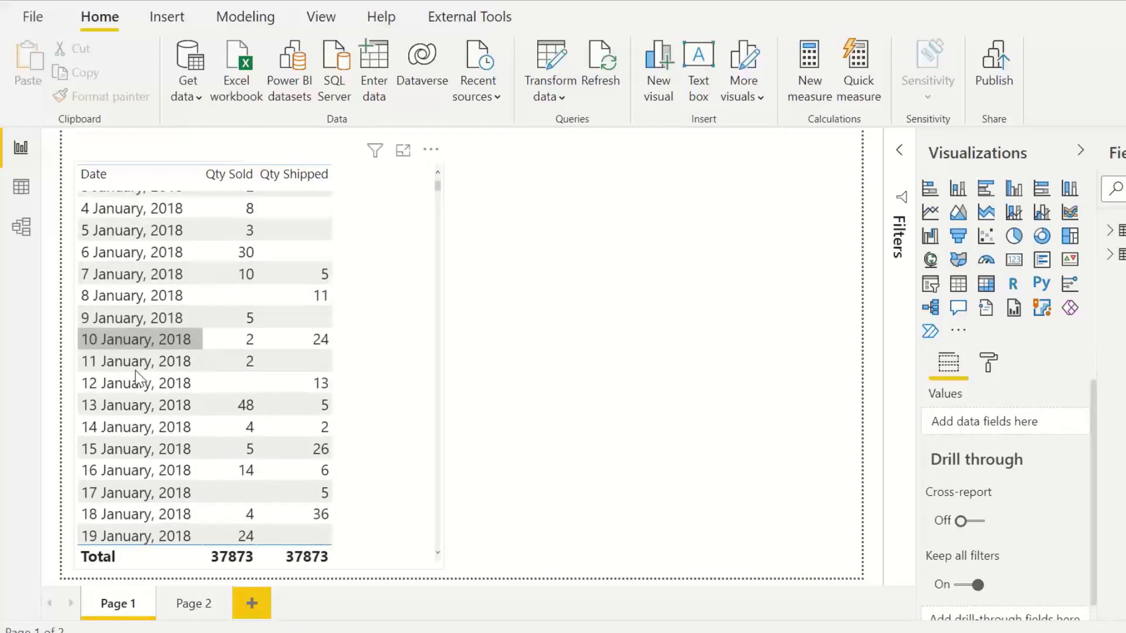
{"action": "scroll", "coordinate": [135, 371], "scroll_direction": "down", "scroll_amount": 3}
{"action": "scroll", "coordinate": [135, 374], "scroll_direction": "down", "scroll_amount": 2}
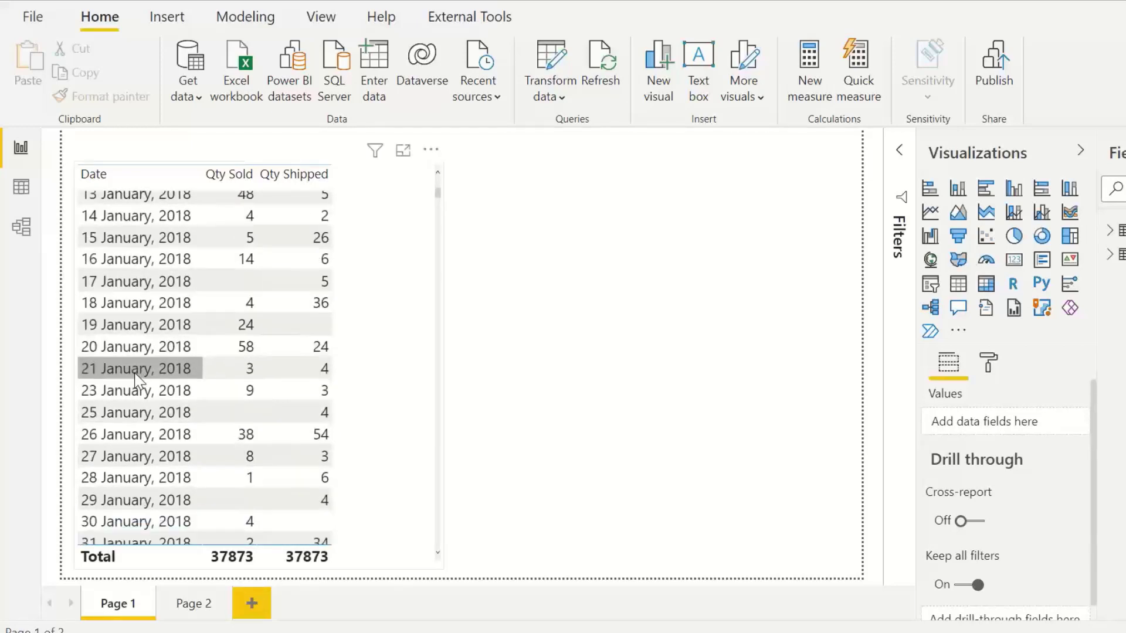
{"action": "left_click", "coordinate": [124, 348]}
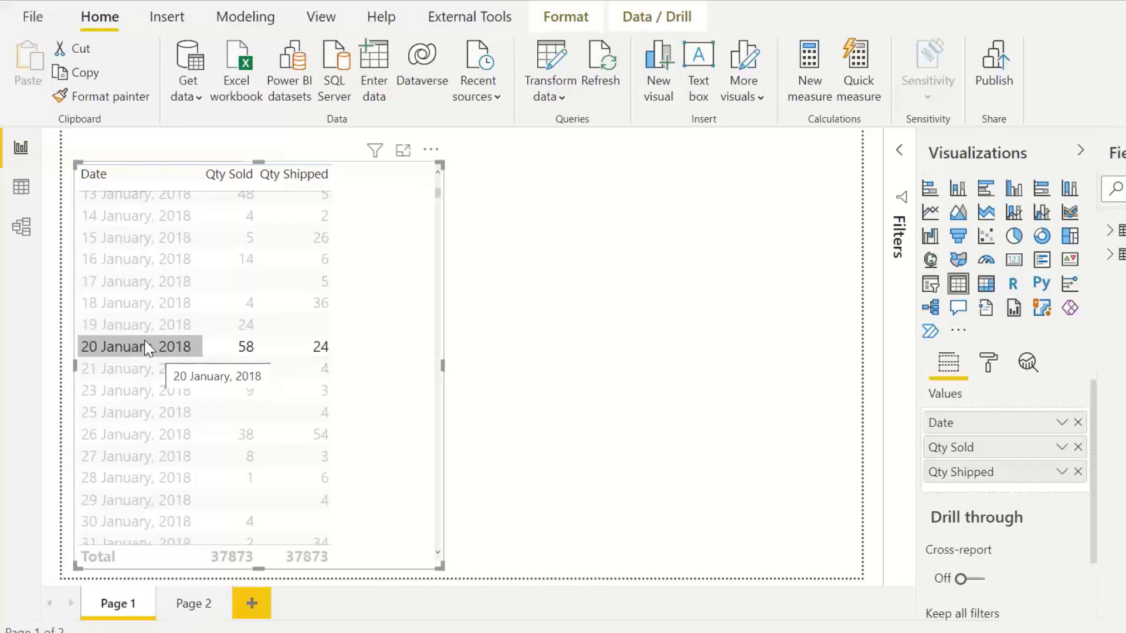
Step: Open the model view and collapse the Properties pane to examine the two Dates–Sales Orders relationships
{"action": "left_click", "coordinate": [22, 227]}
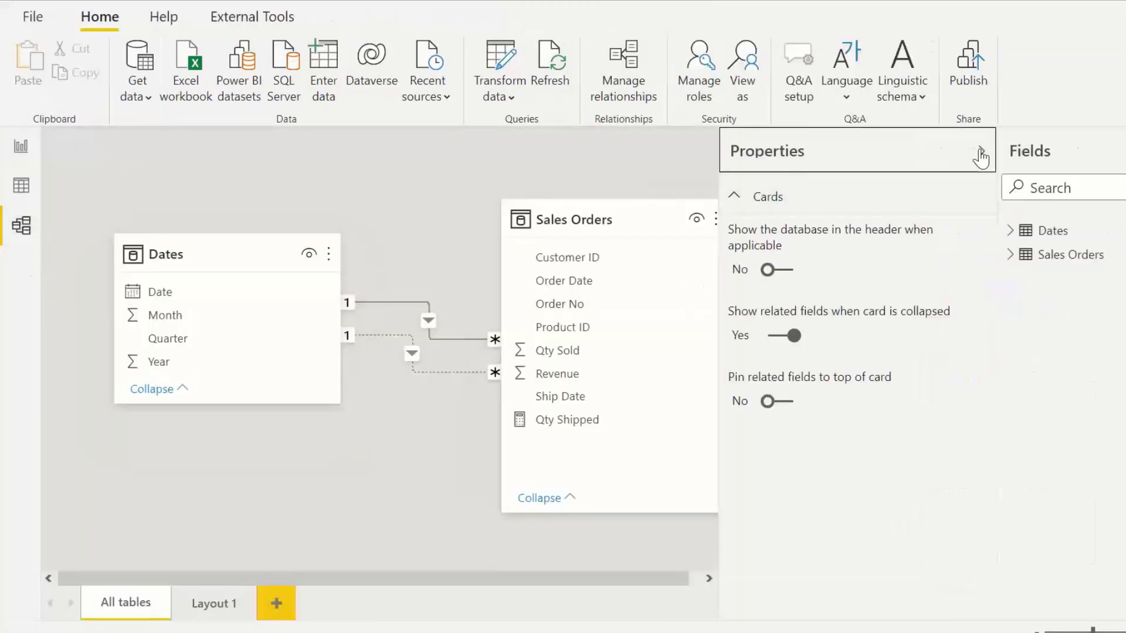
{"action": "left_click", "coordinate": [980, 151]}
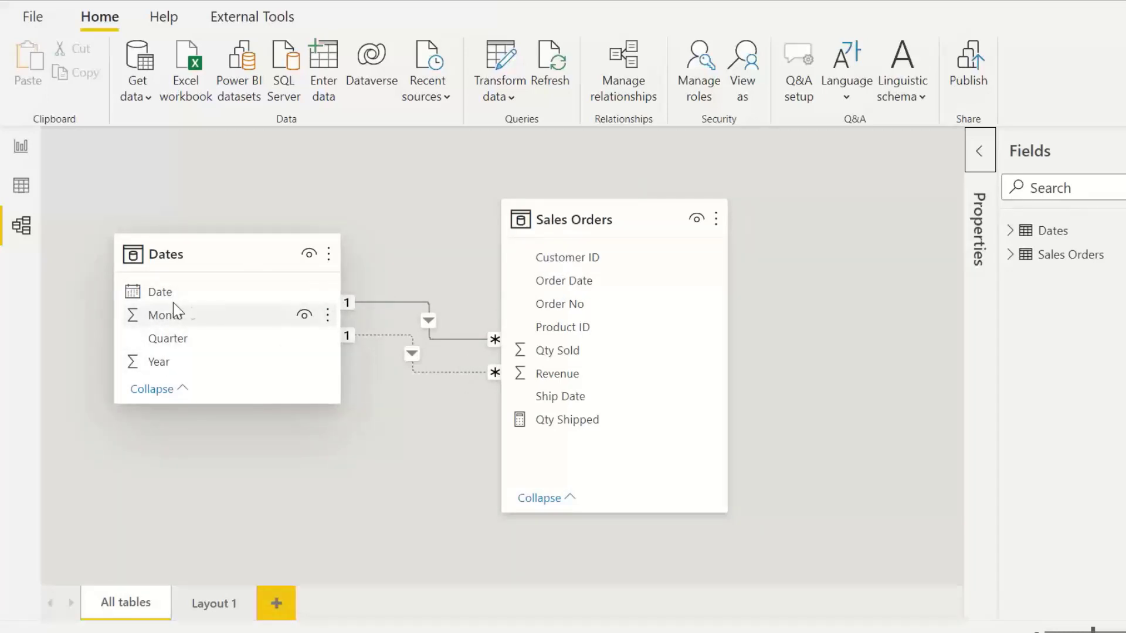
{"action": "mouse_move", "coordinate": [623, 220]}
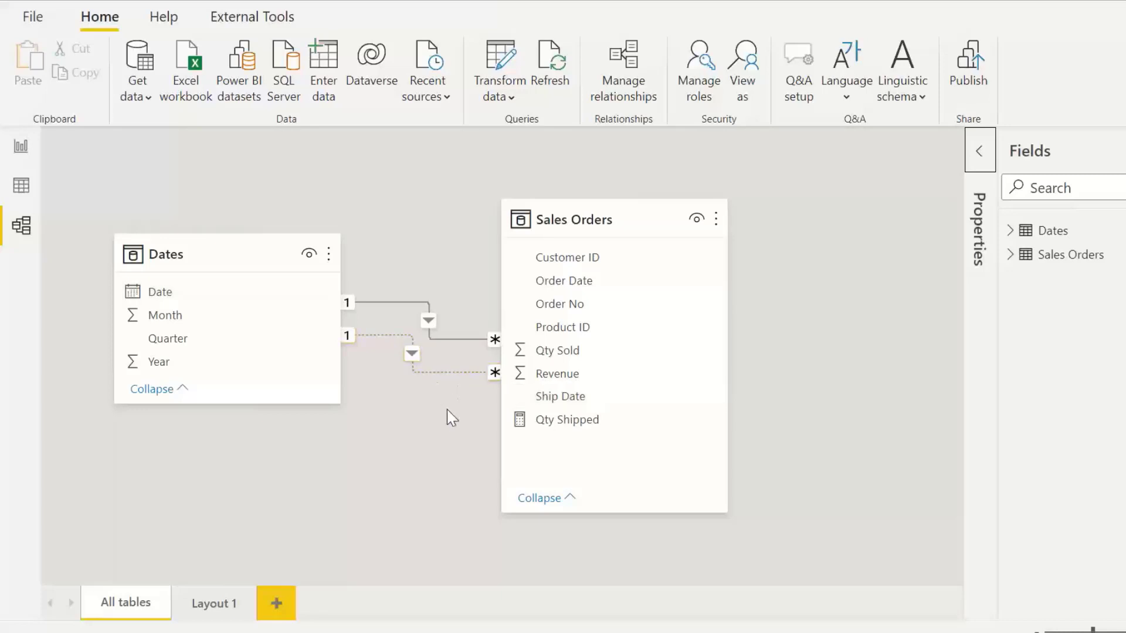
Step: Return to the report view and clear the highlighted row in the table visual
{"action": "left_click", "coordinate": [20, 151]}
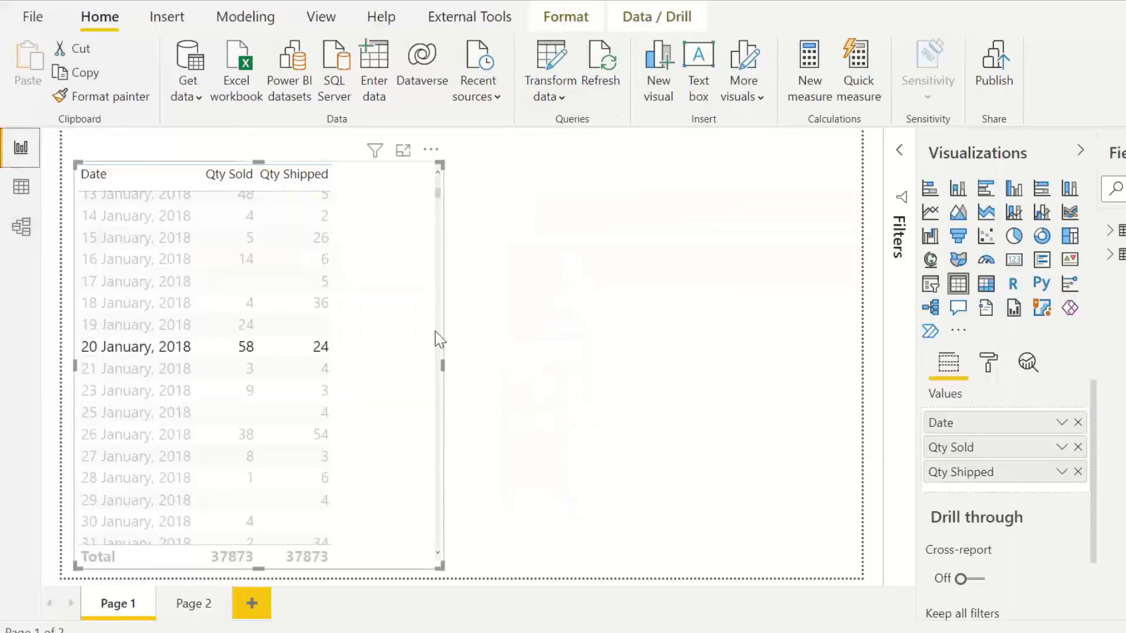
{"action": "left_click", "coordinate": [486, 368]}
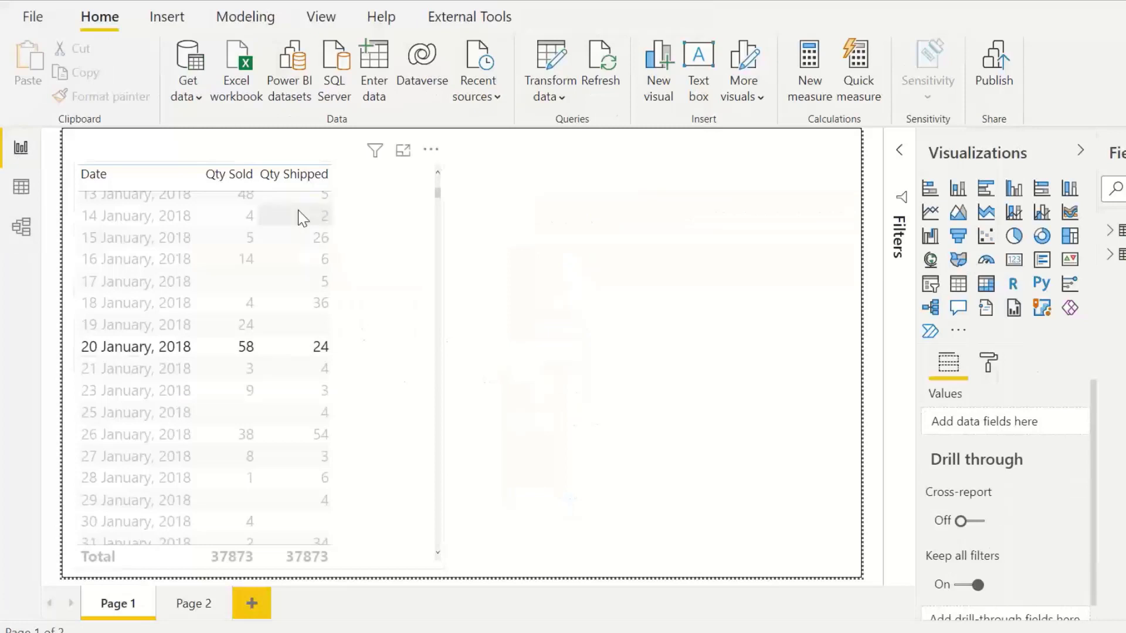
{"action": "left_click", "coordinate": [391, 299]}
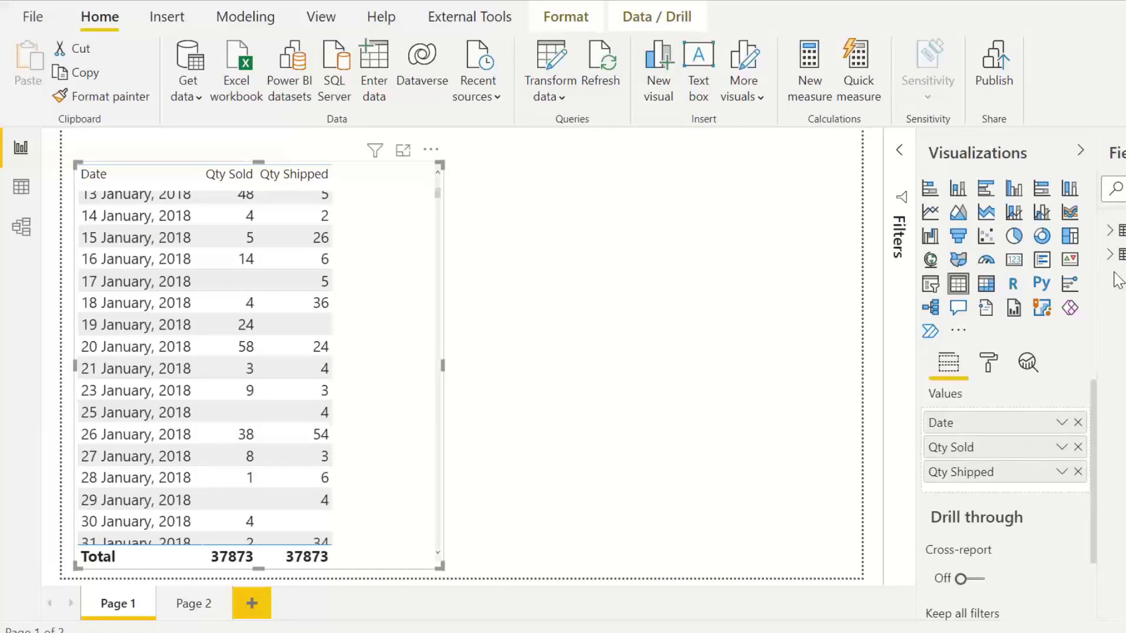
Step: Expand the Sales Orders fields and examine the Qty Shipped measure's CALCULATE formula with USERELATIONSHIP on Ship Date
{"action": "left_click_drag", "start_coordinate": [1095, 284], "coordinate": [1030, 285]}
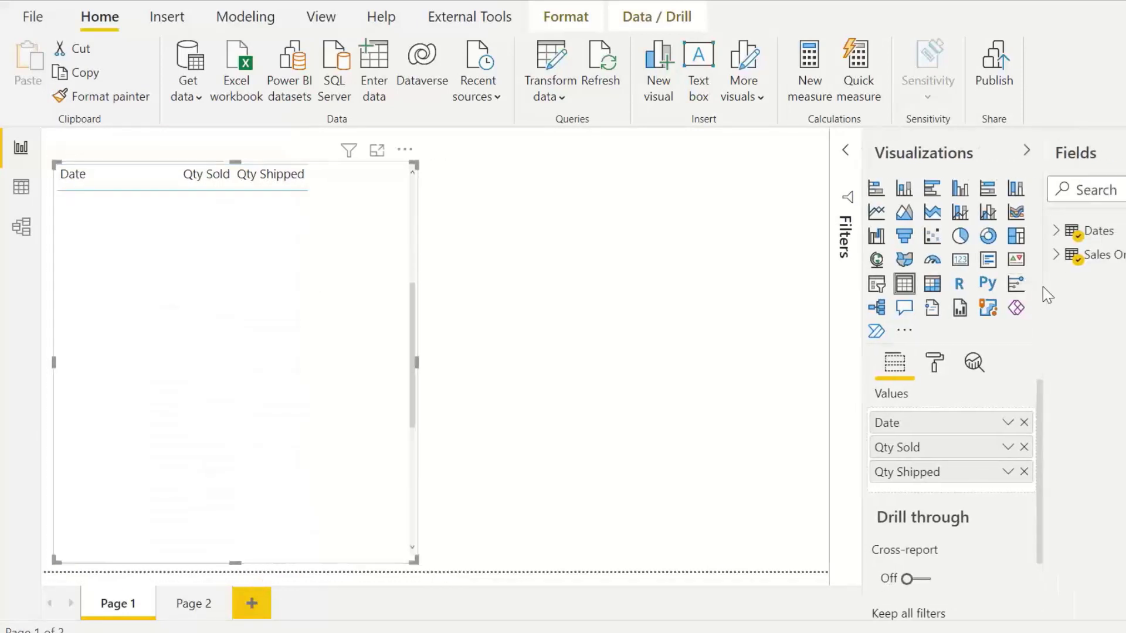
{"action": "left_click", "coordinate": [1055, 254]}
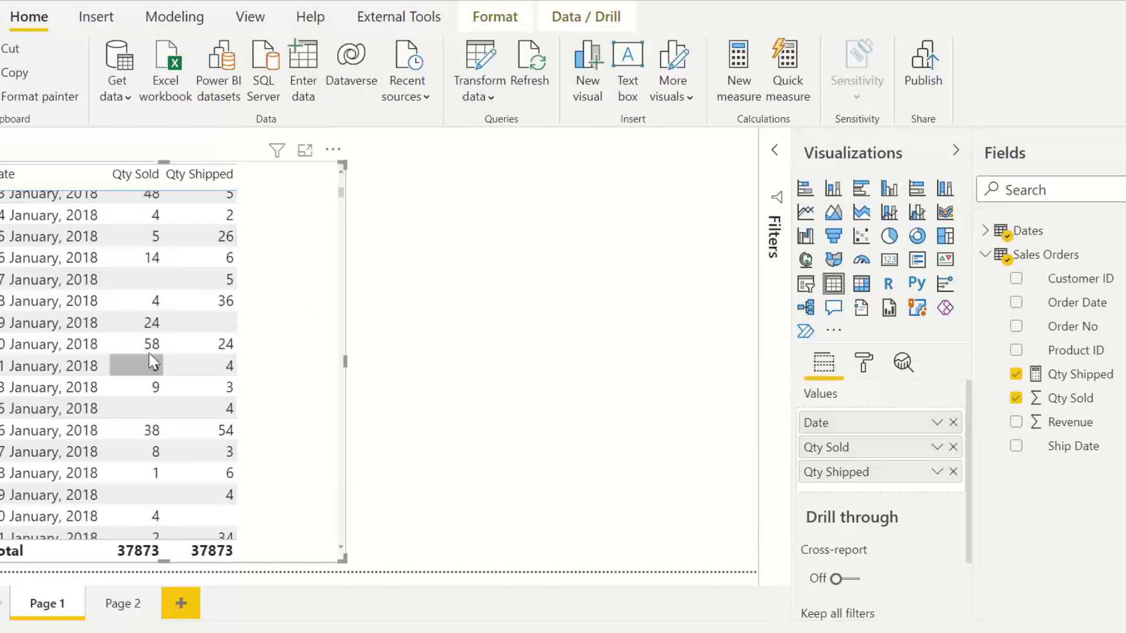
{"action": "mouse_move", "coordinate": [155, 352]}
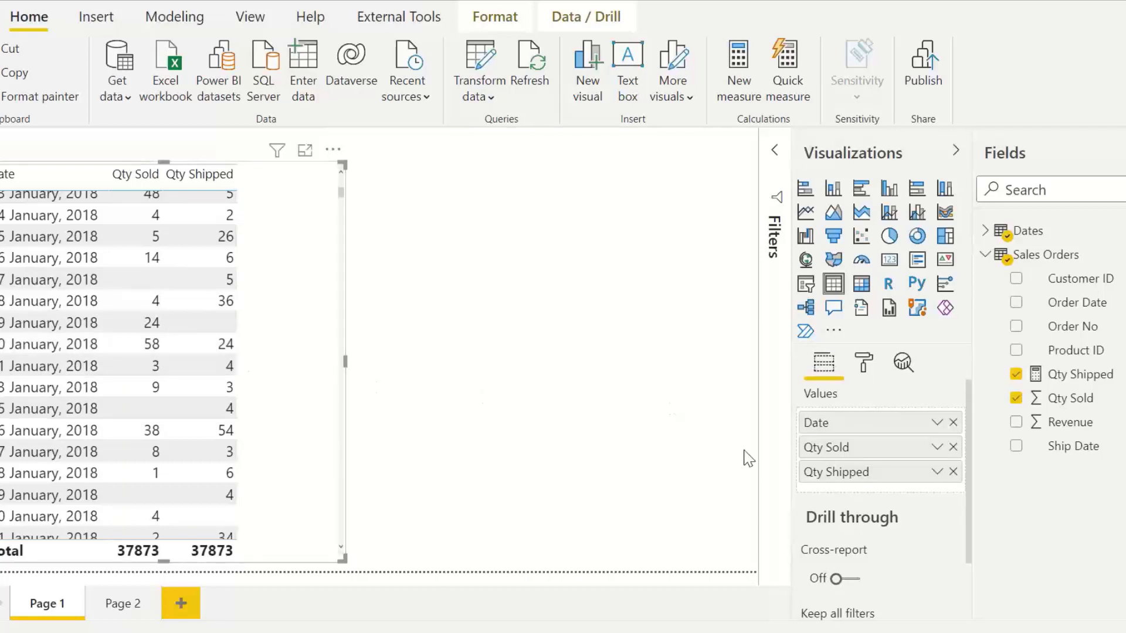
{"action": "left_click", "coordinate": [1073, 380]}
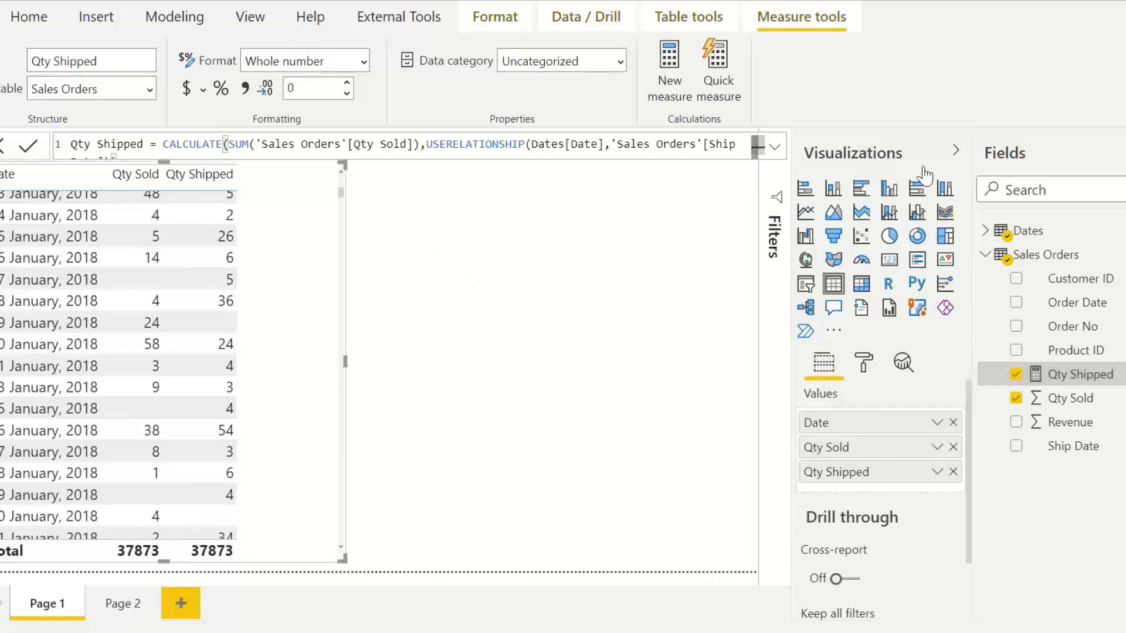
{"action": "left_click_drag", "start_coordinate": [977, 192], "coordinate": [1042, 200]}
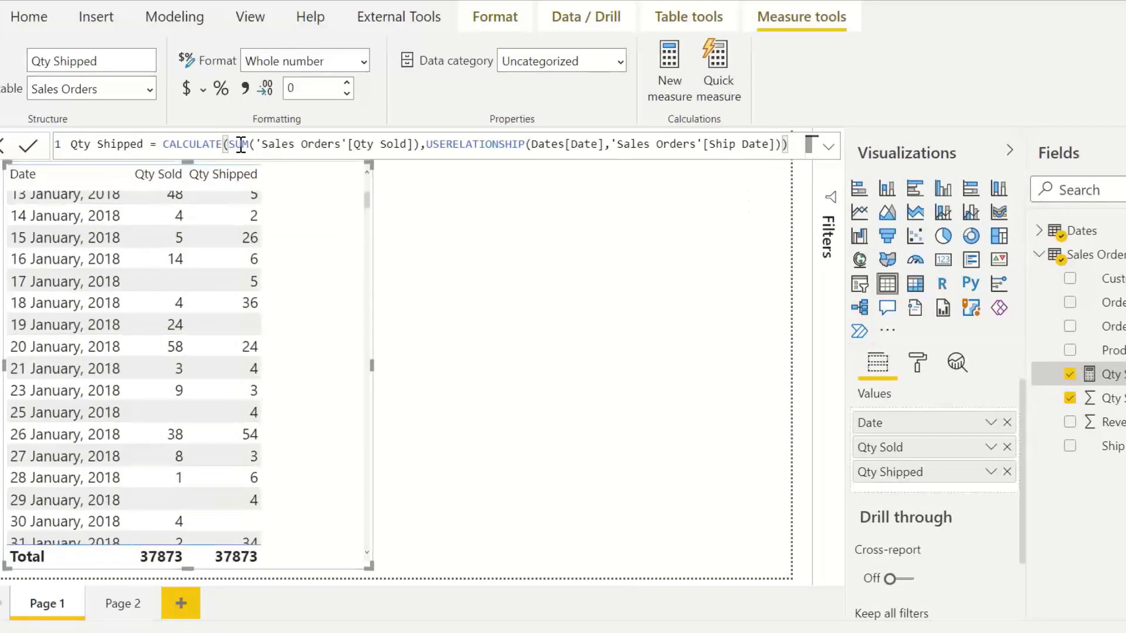
{"action": "left_click", "coordinate": [238, 144]}
{"action": "left_click_drag", "start_coordinate": [229, 144], "coordinate": [420, 144]}
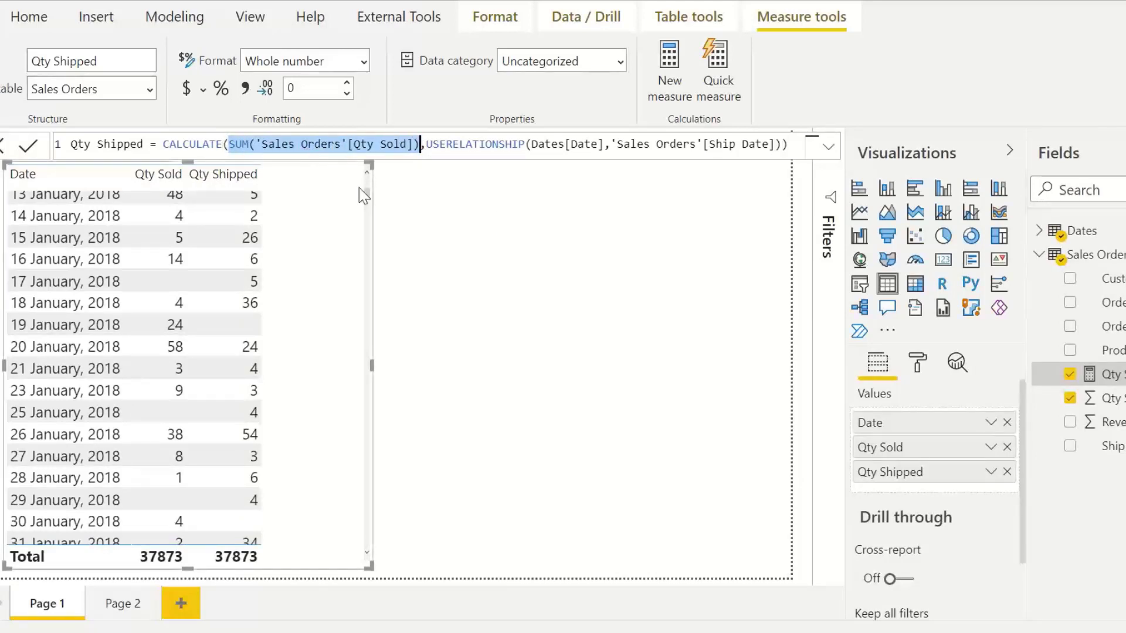
{"action": "left_click", "coordinate": [427, 145]}
{"action": "left_click_drag", "start_coordinate": [428, 145], "coordinate": [524, 144]}
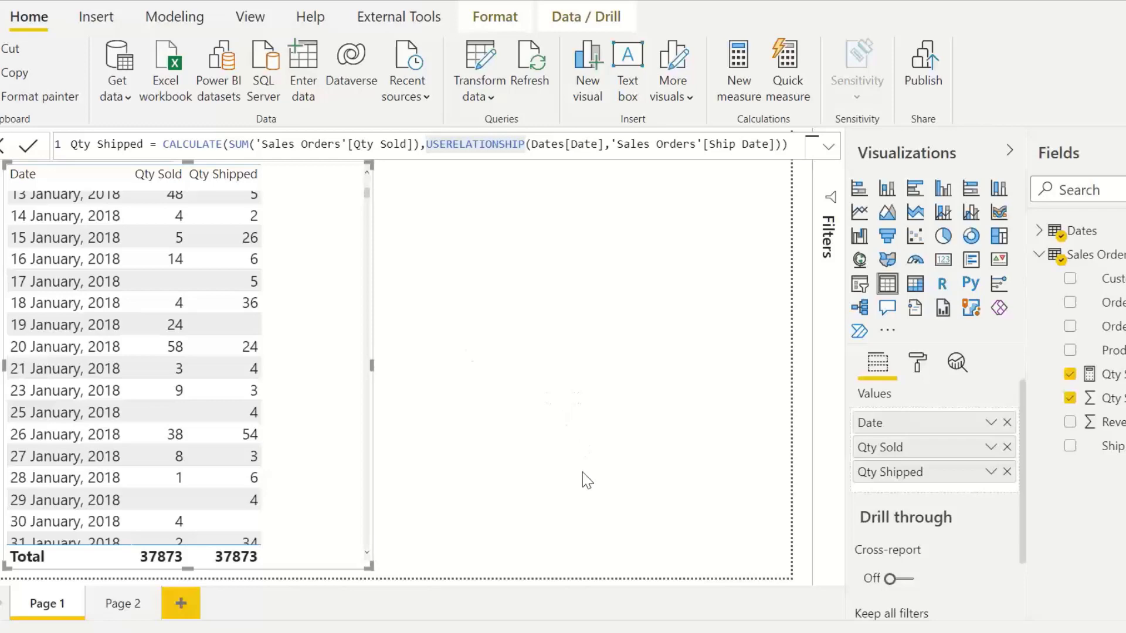
Step: Switch to the Role Playing data model file and select the Year - Ship Date and Year - Order Date slicers
{"action": "mouse_move", "coordinate": [569, 632]}
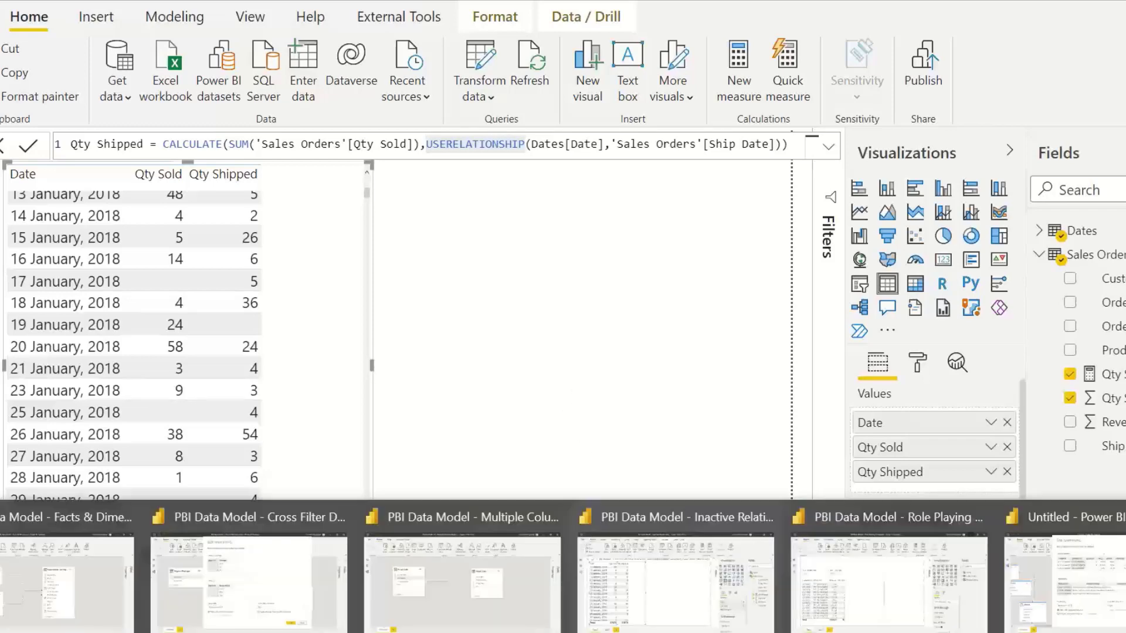
{"action": "left_click", "coordinate": [881, 565]}
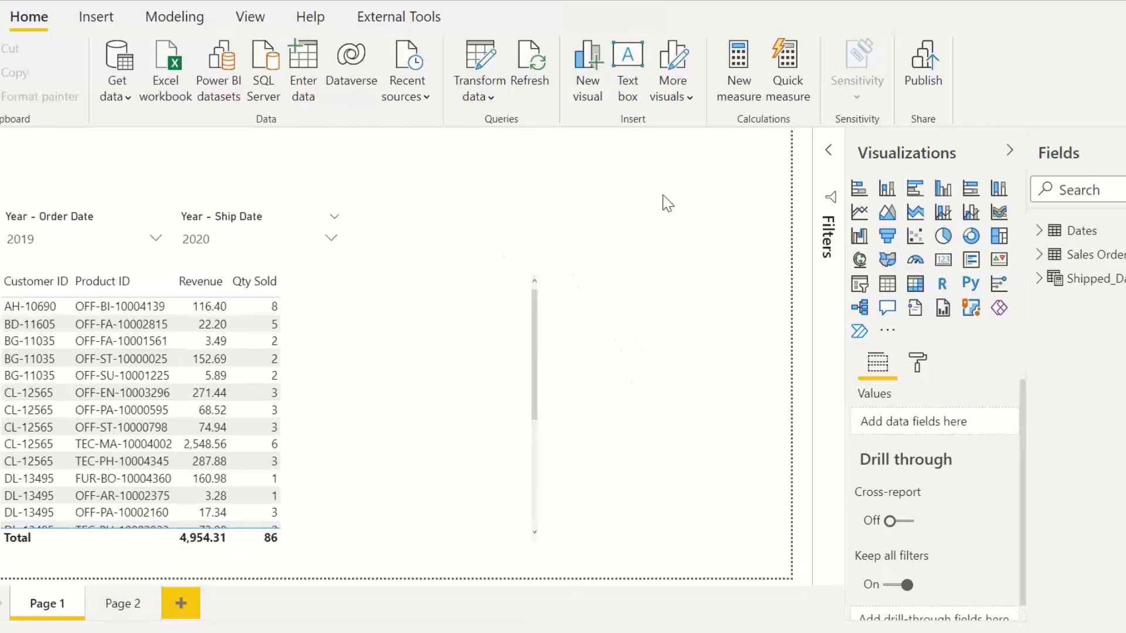
{"action": "left_click", "coordinate": [246, 222]}
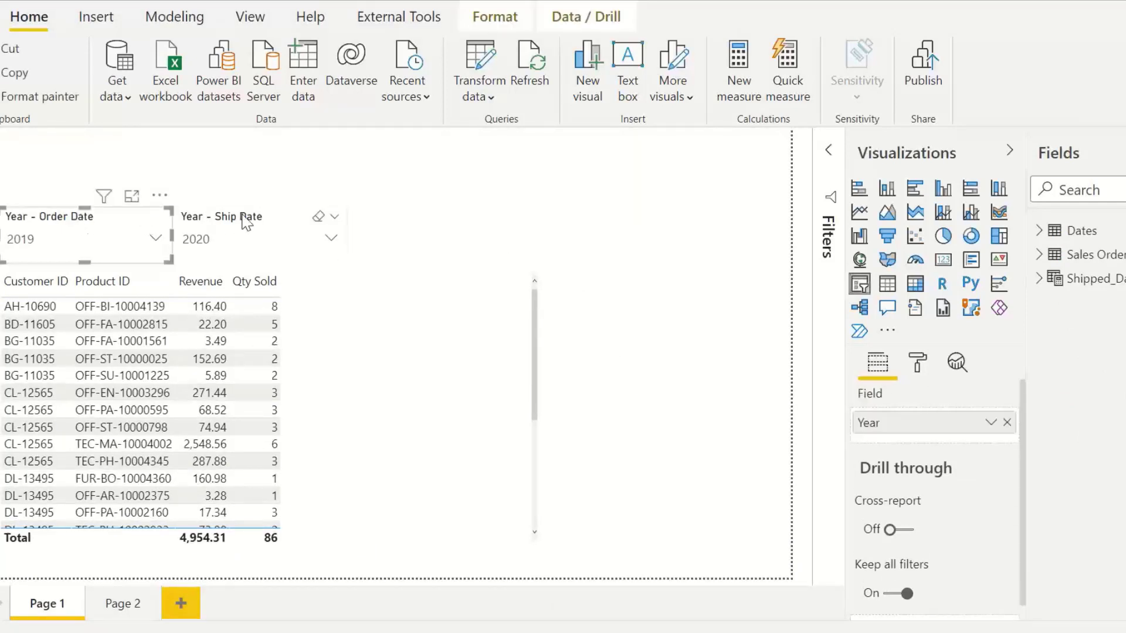
{"action": "left_click", "coordinate": [71, 223]}
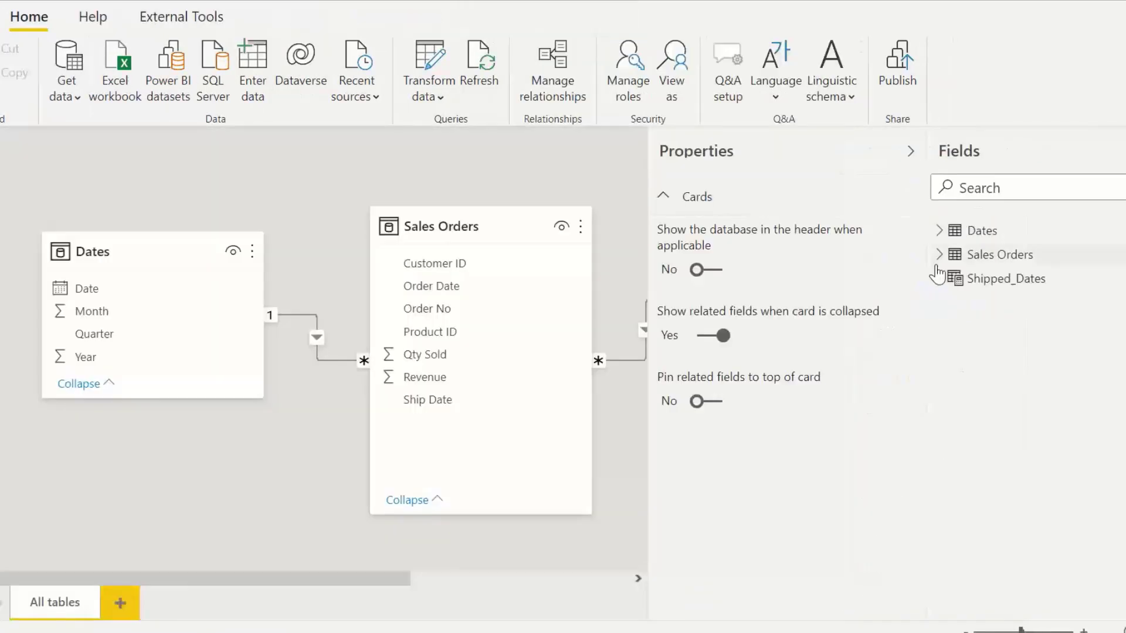
Step: Collapse the Properties pane in the model view and open the Dates table in the data view
{"action": "left_click", "coordinate": [910, 156]}
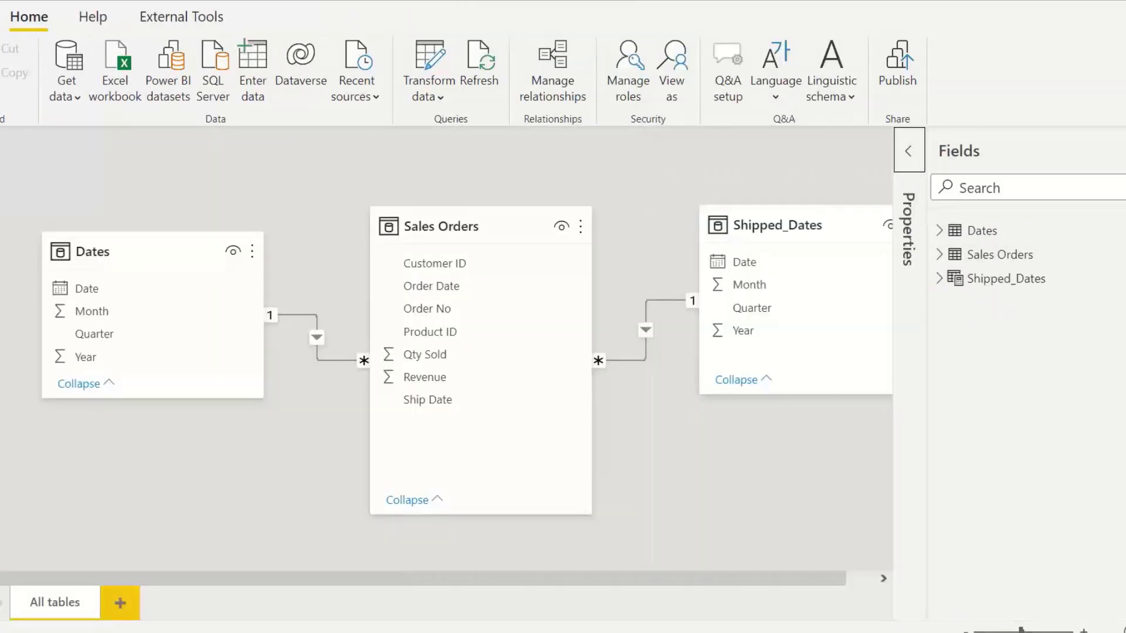
{"action": "left_click", "coordinate": [910, 153]}
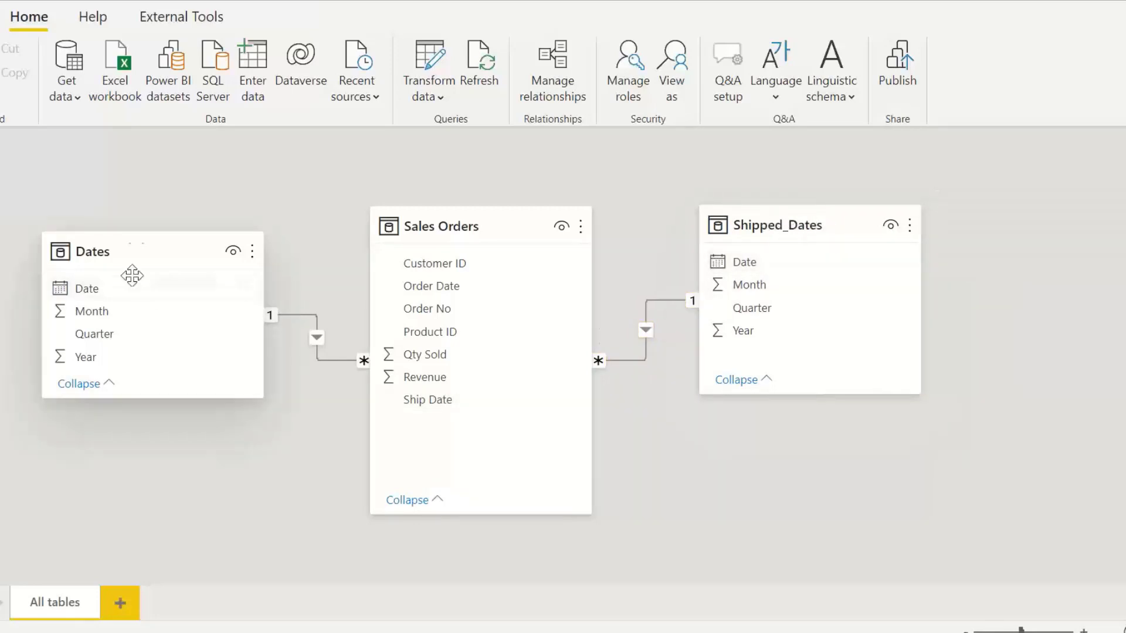
{"action": "left_click", "coordinate": [140, 242]}
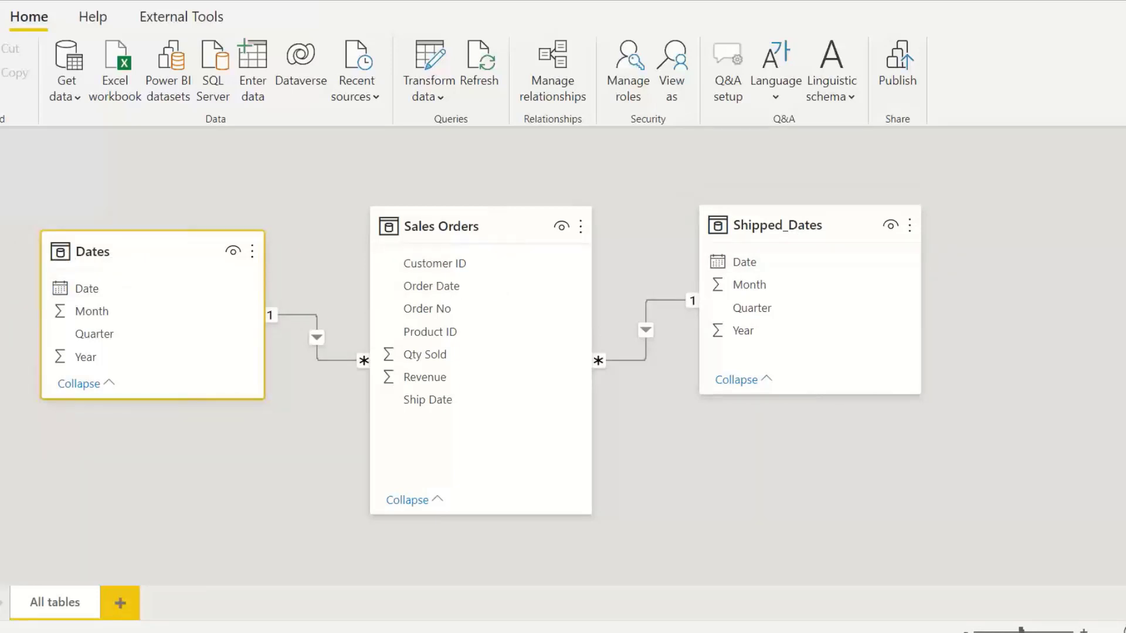
{"action": "left_click", "coordinate": [20, 185]}
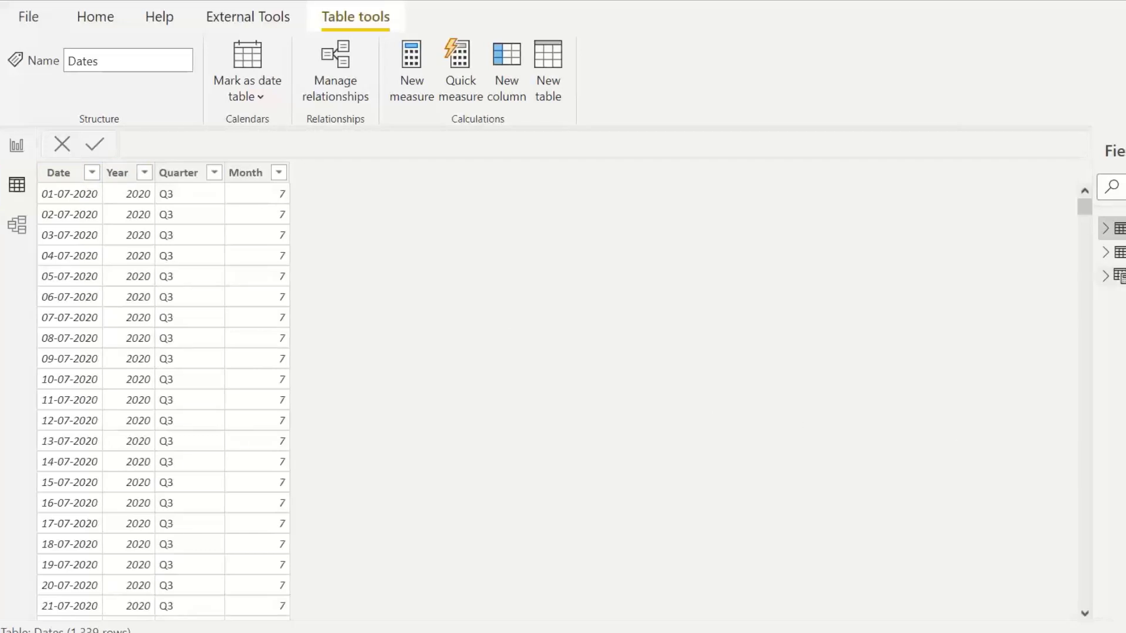
Step: Inspect the Shipped_Dates calculated table formula based on Dates and return to the report's Year - Ship Date slicer
{"action": "left_click", "coordinate": [1121, 277]}
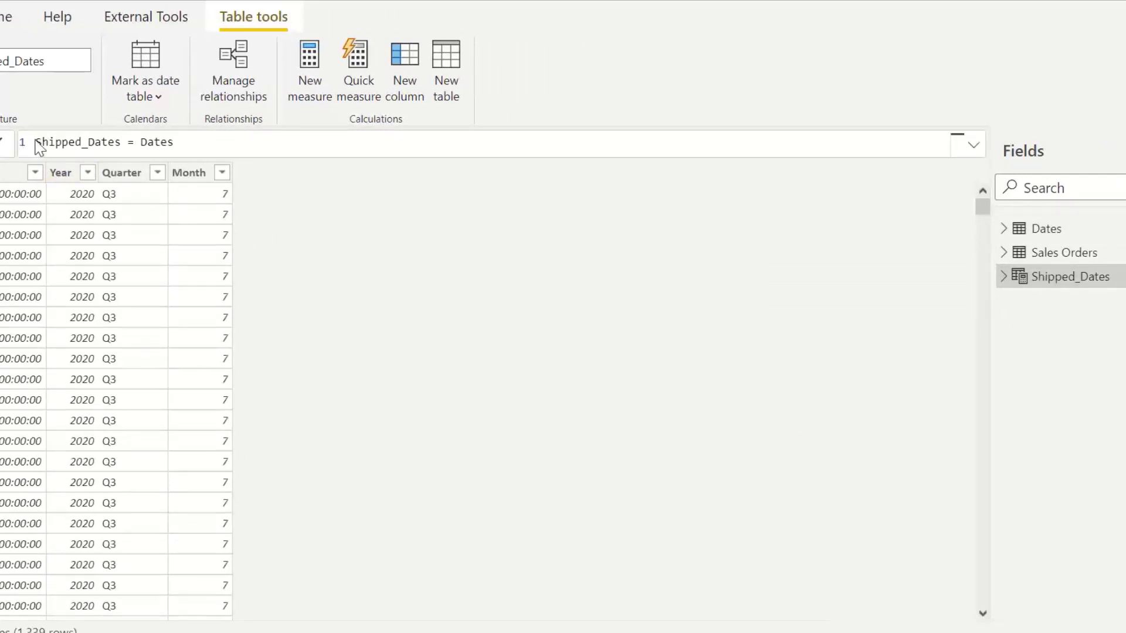
{"action": "left_click_drag", "start_coordinate": [36, 142], "coordinate": [125, 160]}
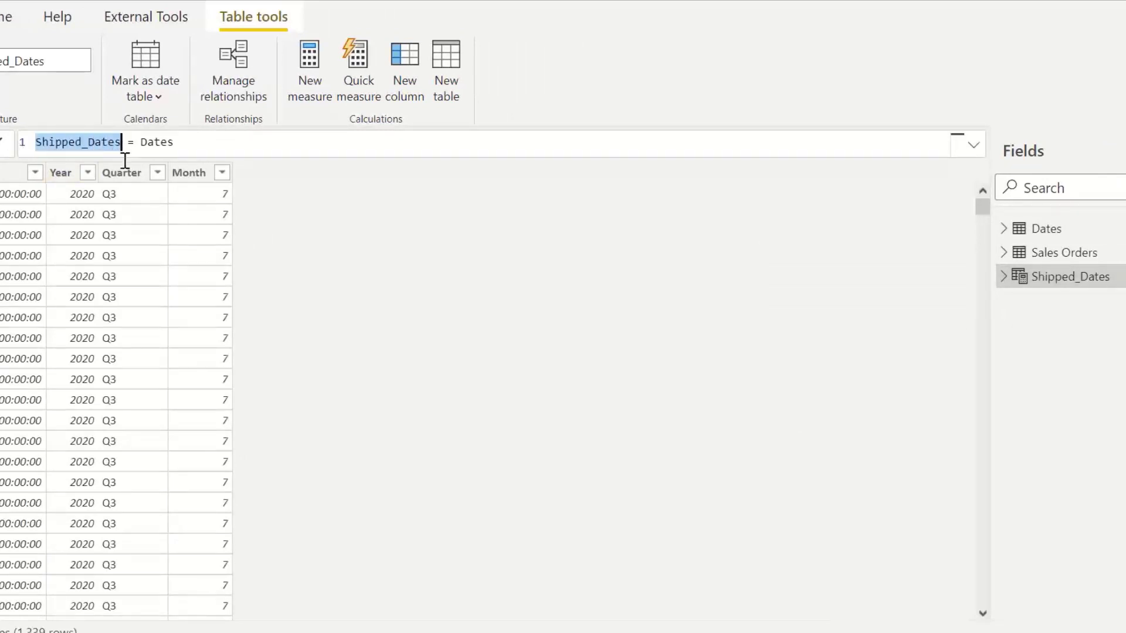
{"action": "double_click", "coordinate": [162, 142]}
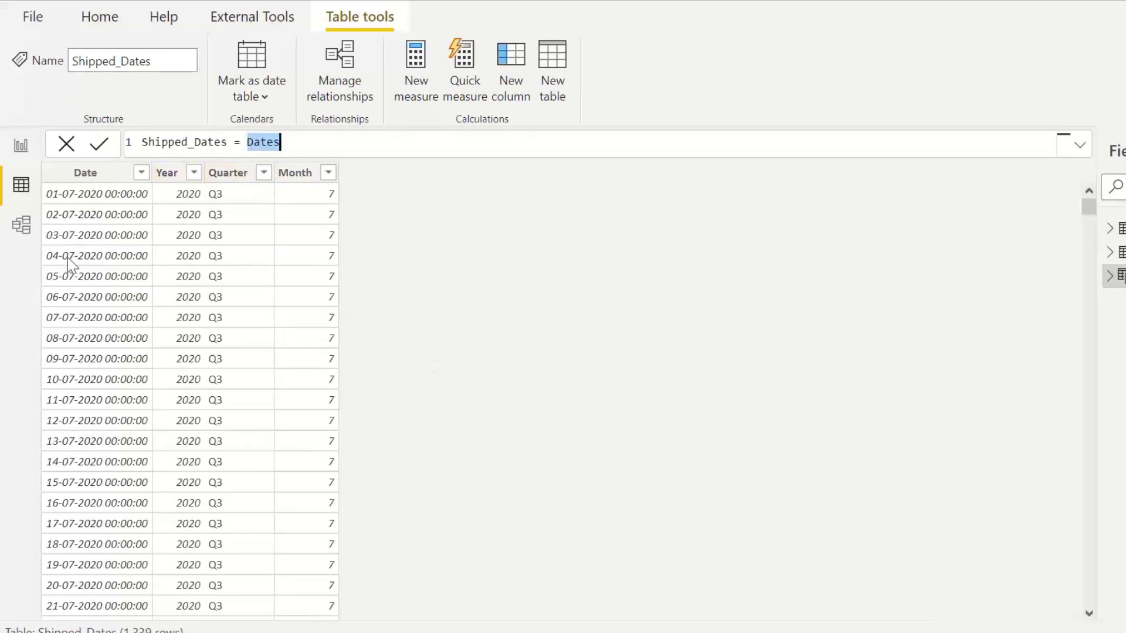
{"action": "left_click", "coordinate": [25, 228]}
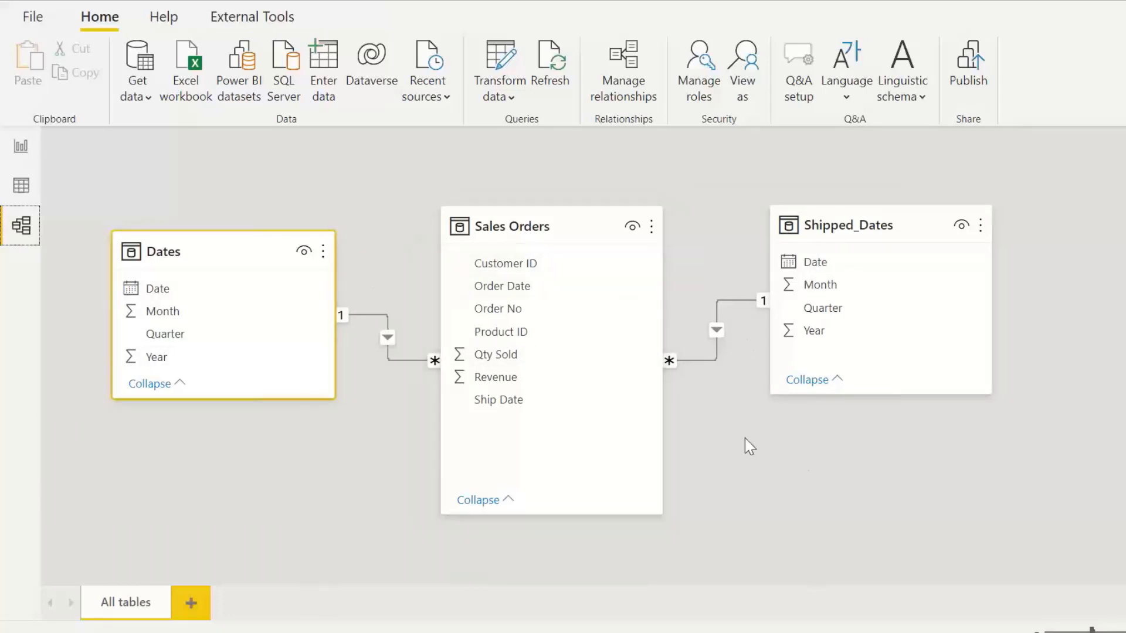
{"action": "left_click", "coordinate": [21, 147]}
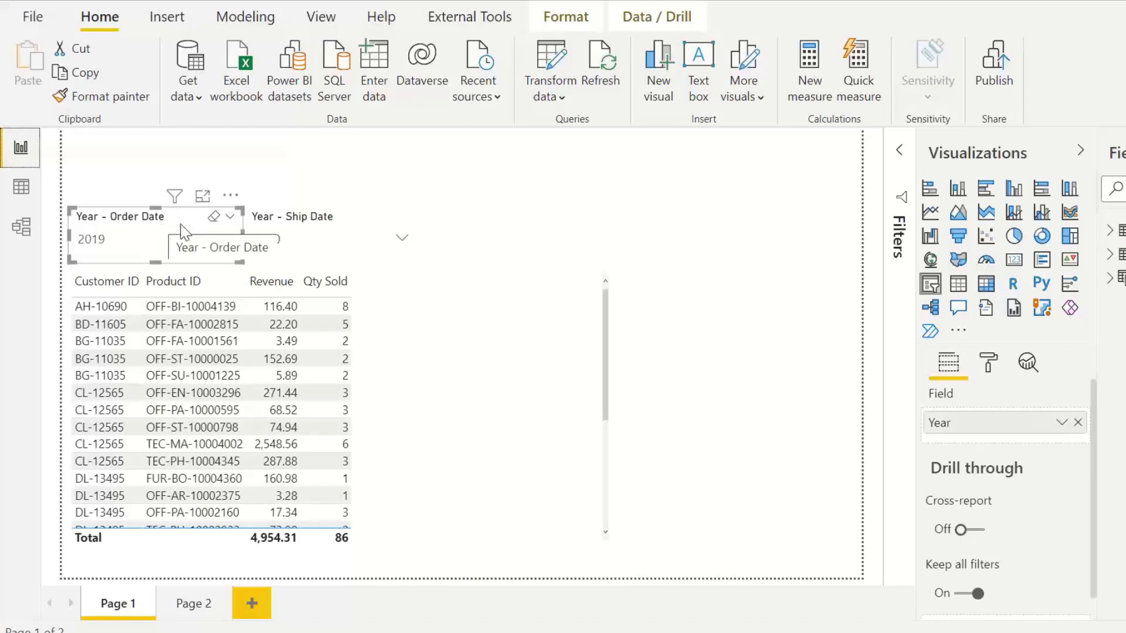
{"action": "left_click", "coordinate": [307, 218]}
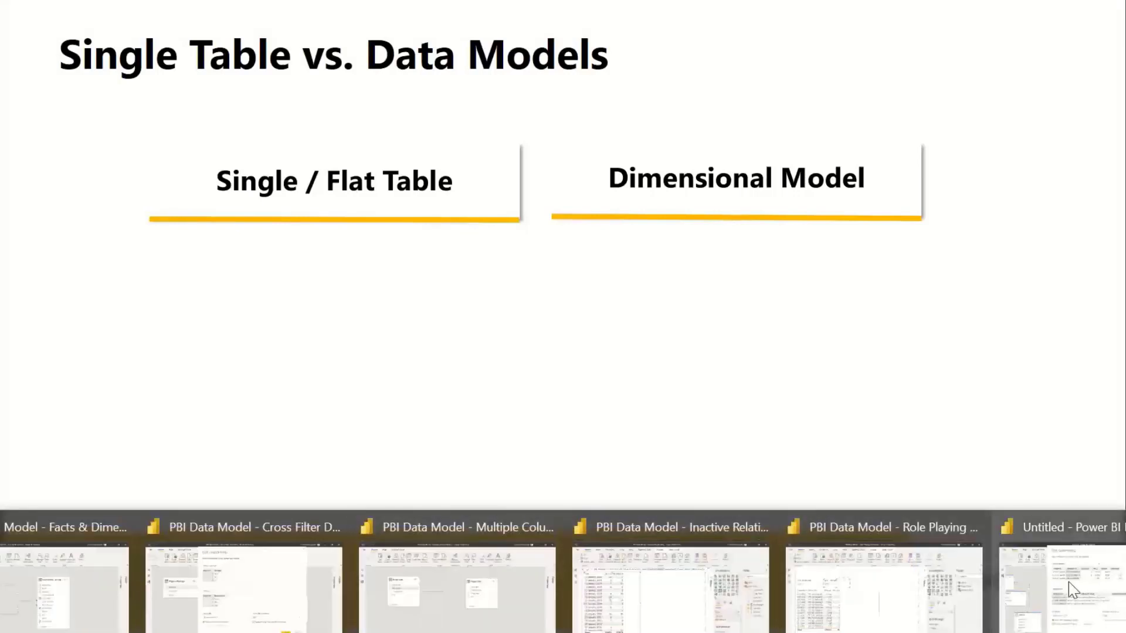
Step: Switch to the Power BI file with the full data model and close the Edit relationship dialog
{"action": "left_click", "coordinate": [1087, 570]}
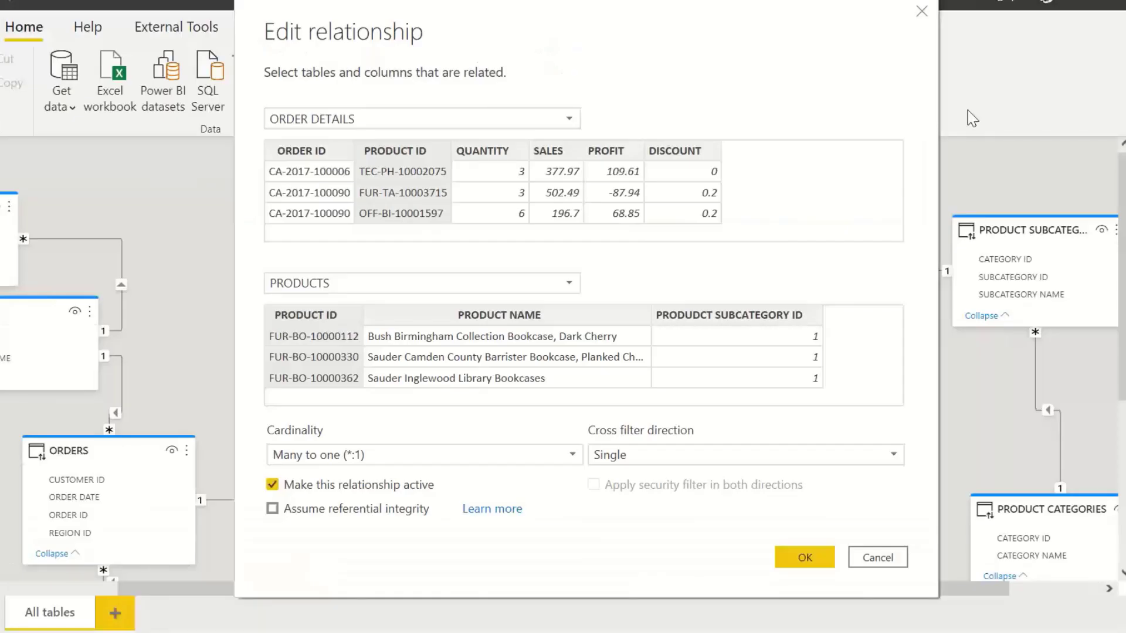
{"action": "left_click", "coordinate": [922, 11]}
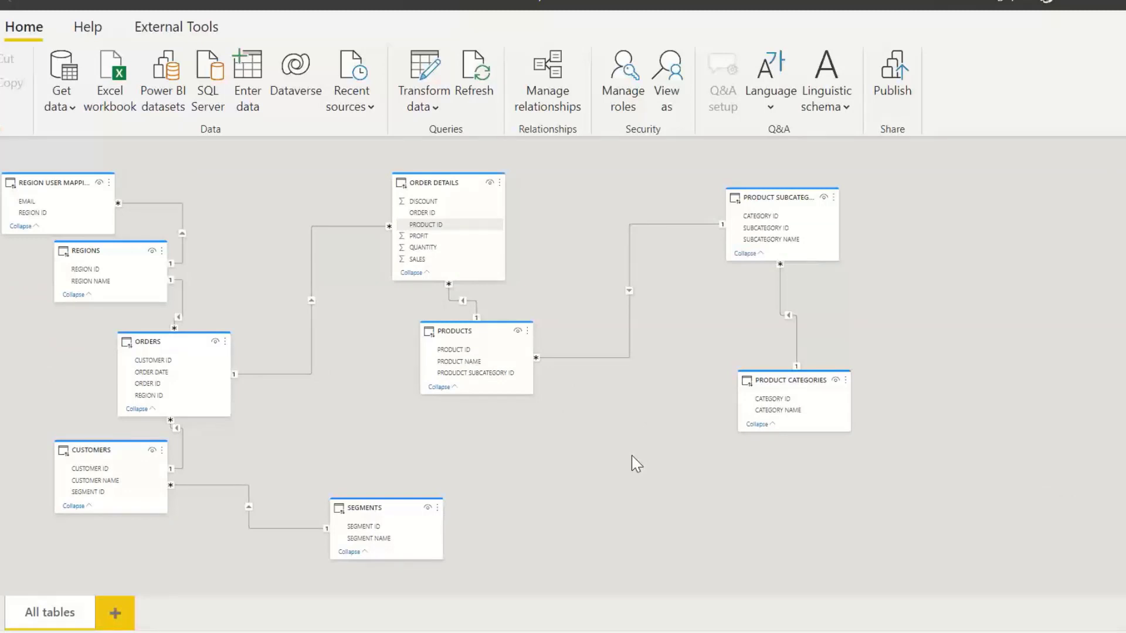
{"action": "mouse_move", "coordinate": [458, 628]}
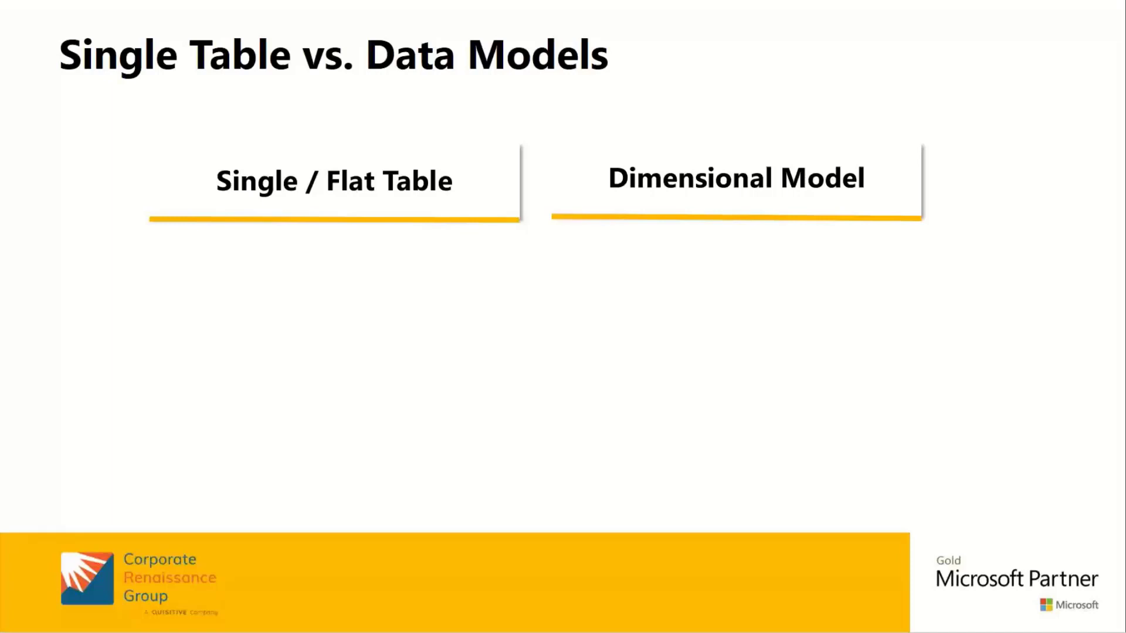
{"action": "key", "text": "Right"}
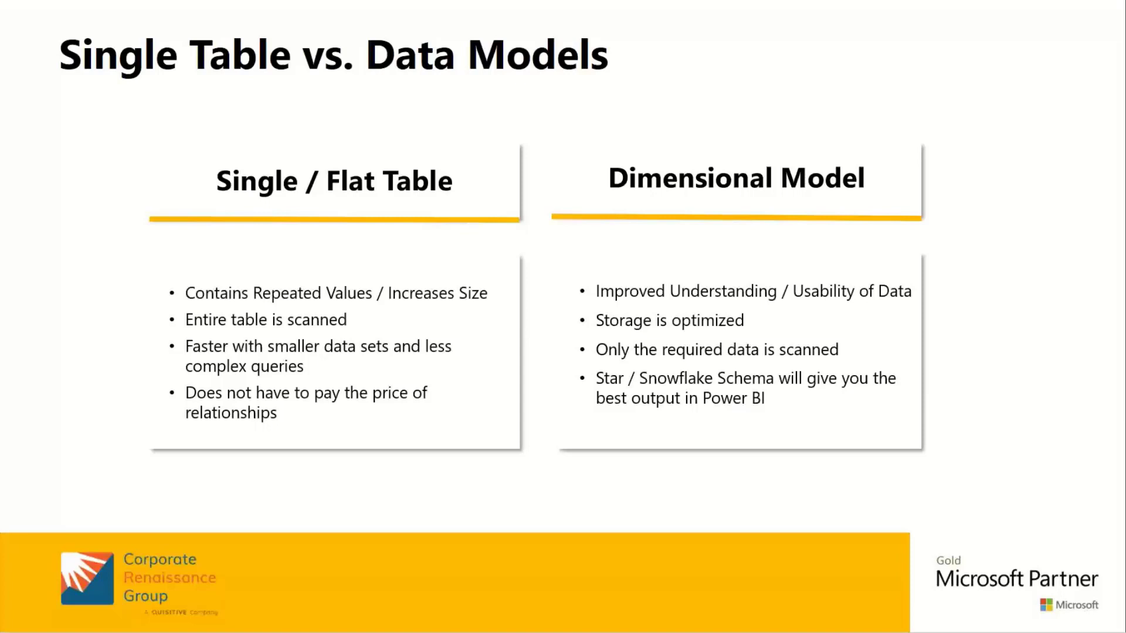